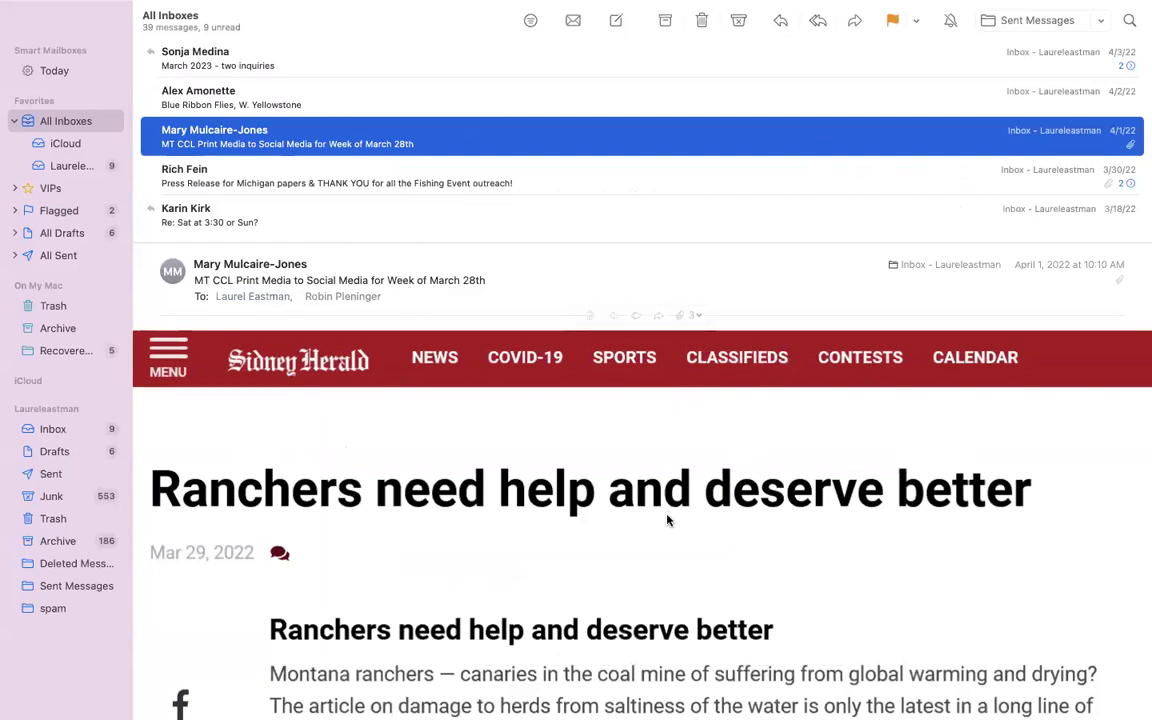
Open the image attachment showing the "Ranchers need help and deserve better" article in the MT CCL Print Media email.
scroll(668, 519, "down", 6)
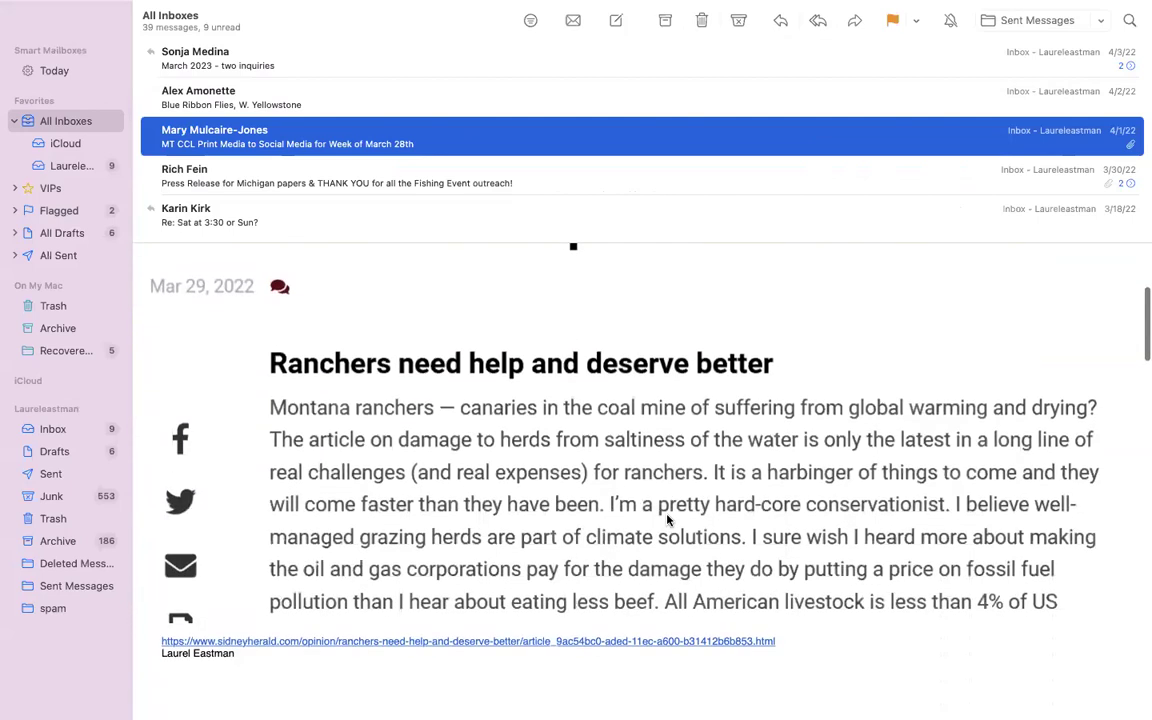
scroll(668, 519, "down", 2)
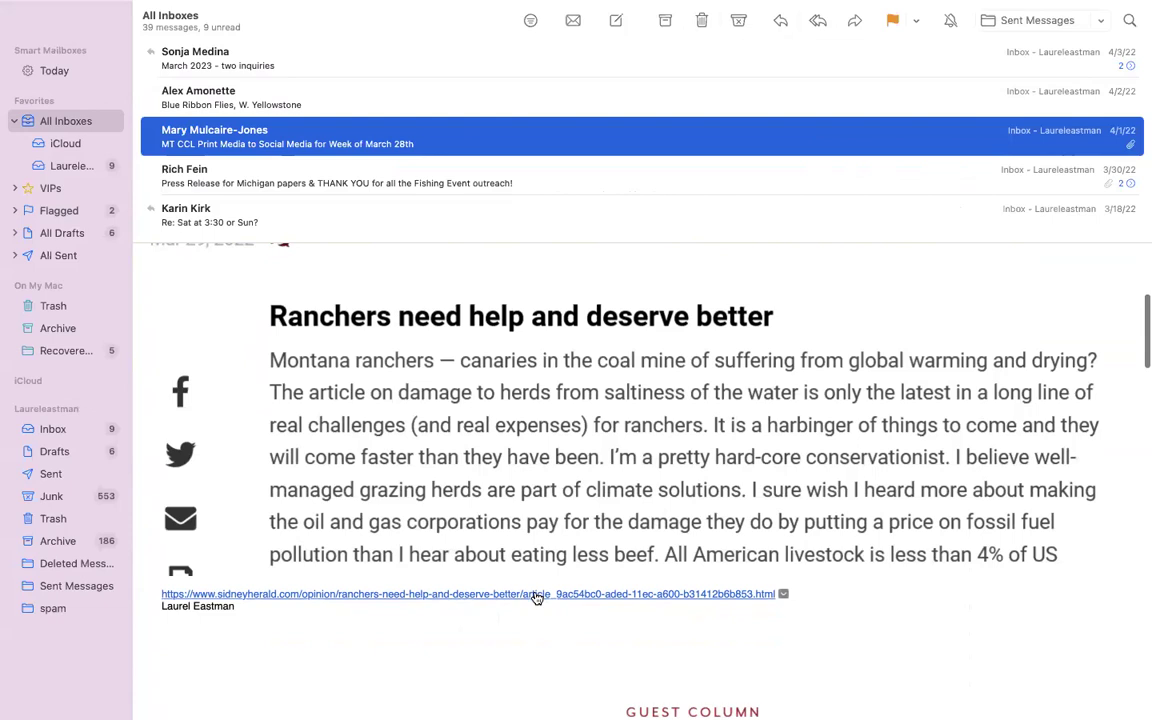
double_click(515, 361)
right_click(535, 366)
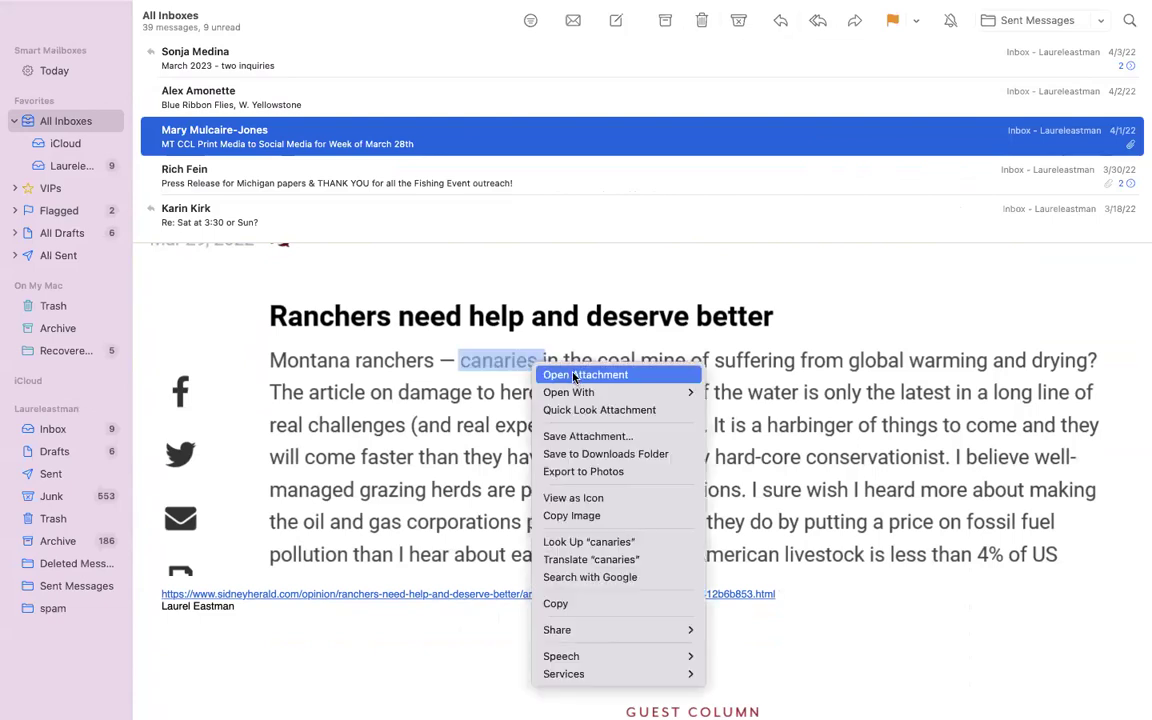
left_click(573, 376)
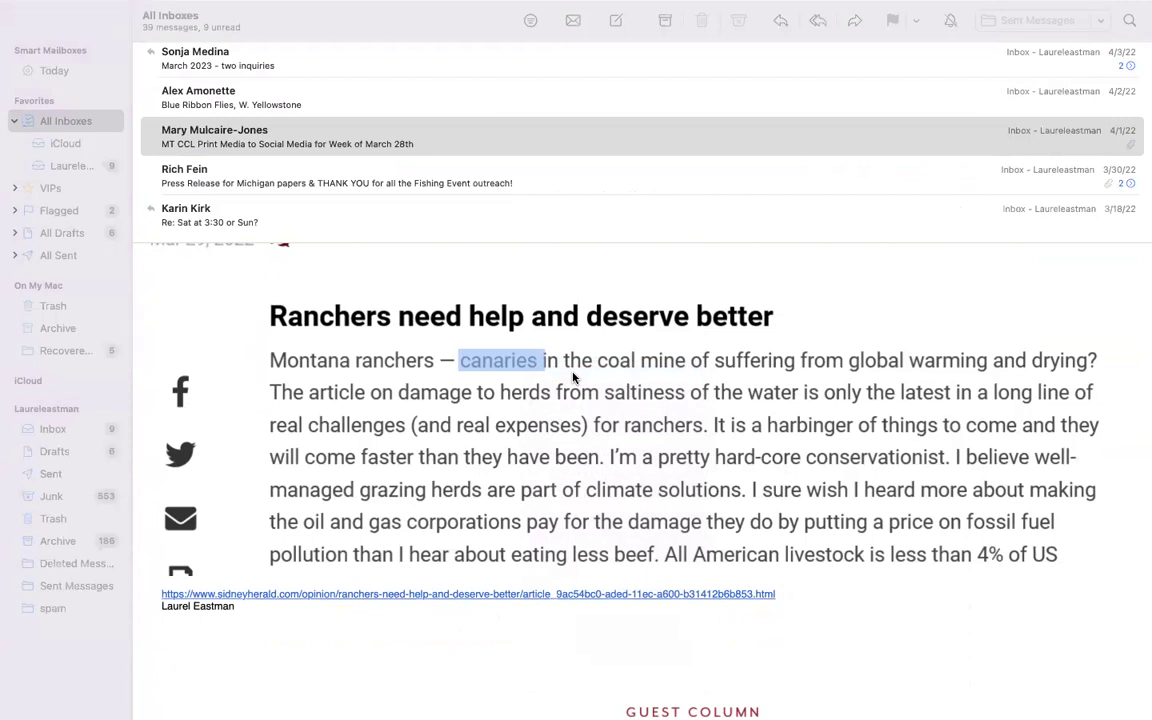
left_click(570, 427)
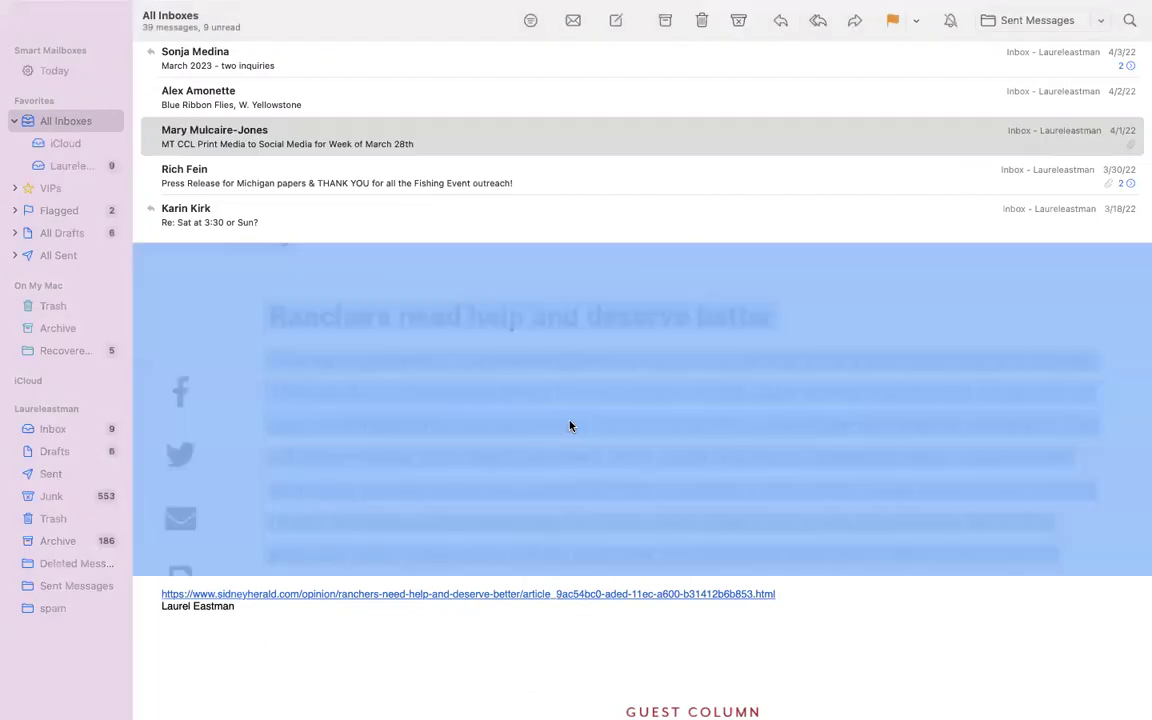
Open the article through its sidneyherald.com link in the email and close the two Zoom tabs in the browser.
left_click(603, 596)
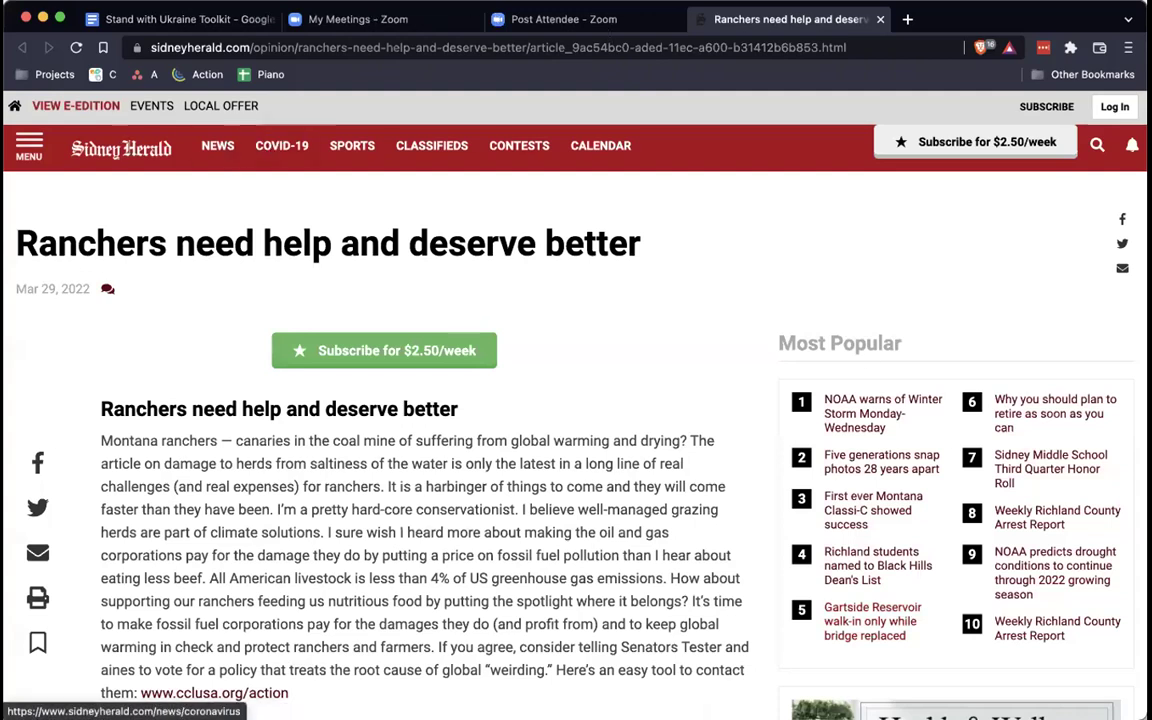
left_click(677, 19)
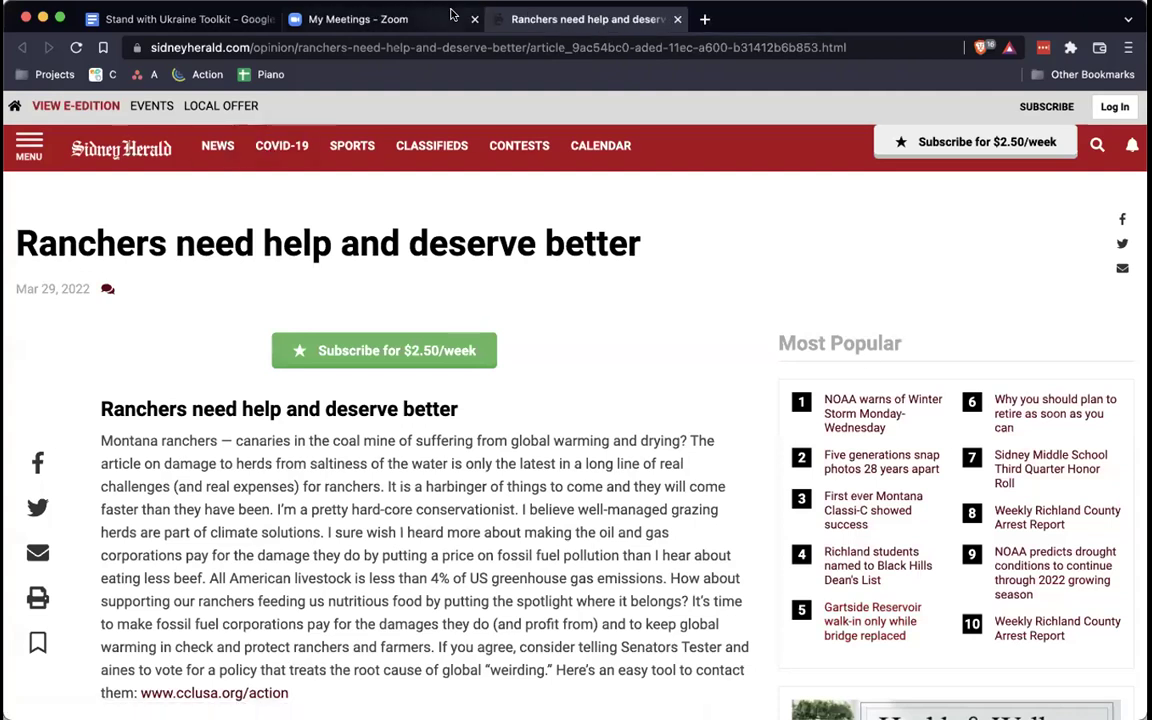
middle_click(420, 19)
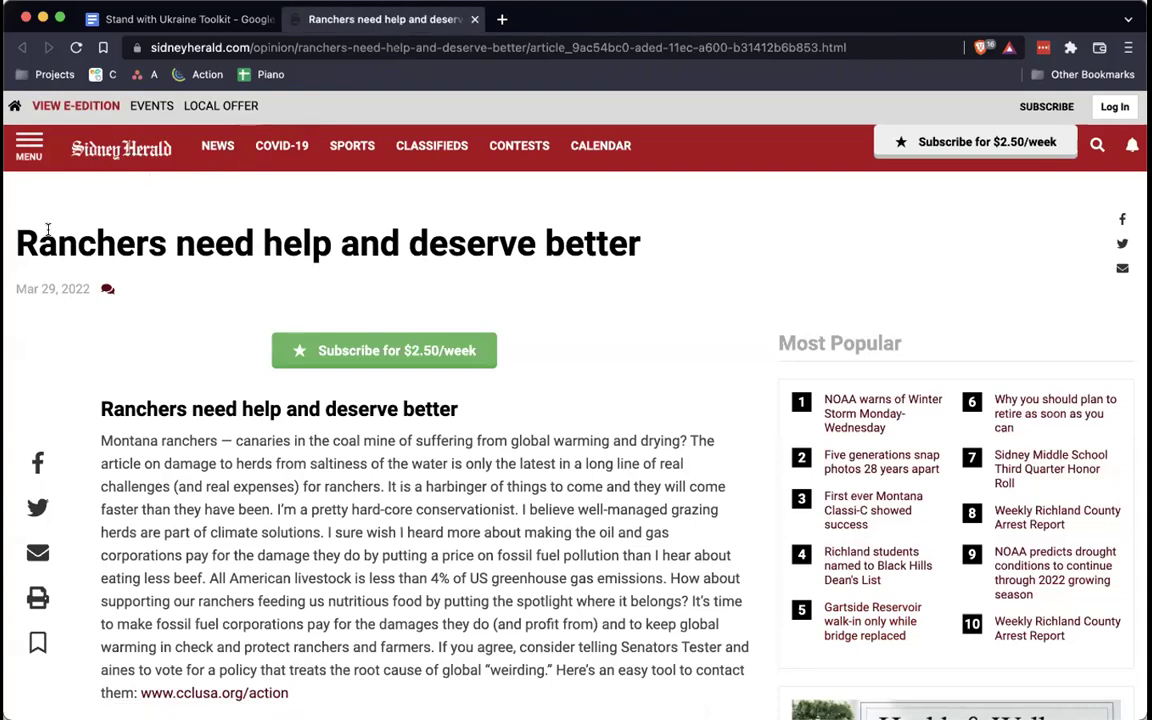
Bring the article's headline and full text into view and capture them as an area screenshot.
scroll(530, 294, "down", 2)
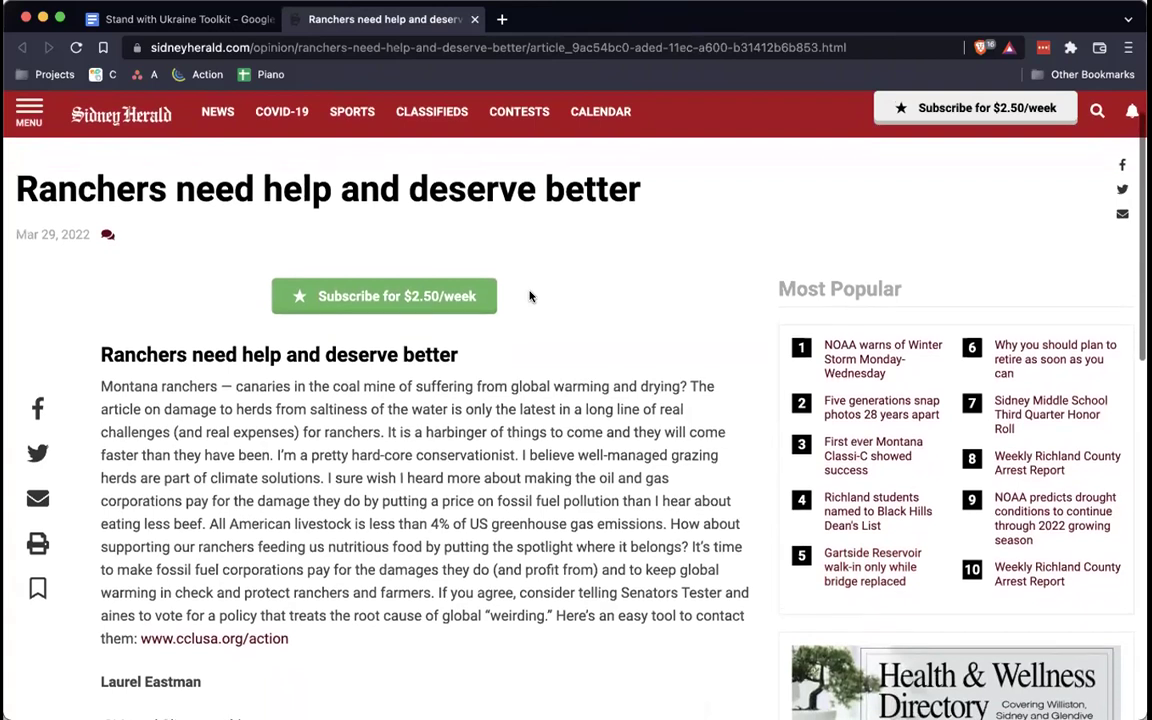
scroll(530, 295, "down", 1)
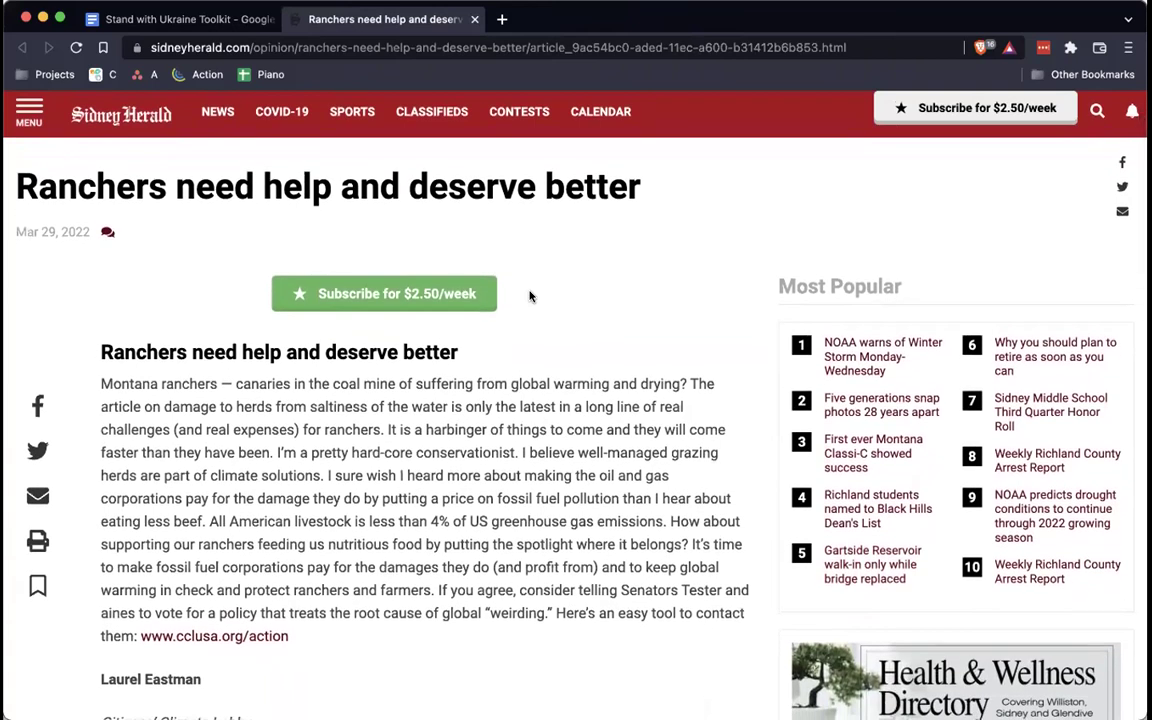
key("super+shift+4")
left_click_drag(729, 674, 762, 697)
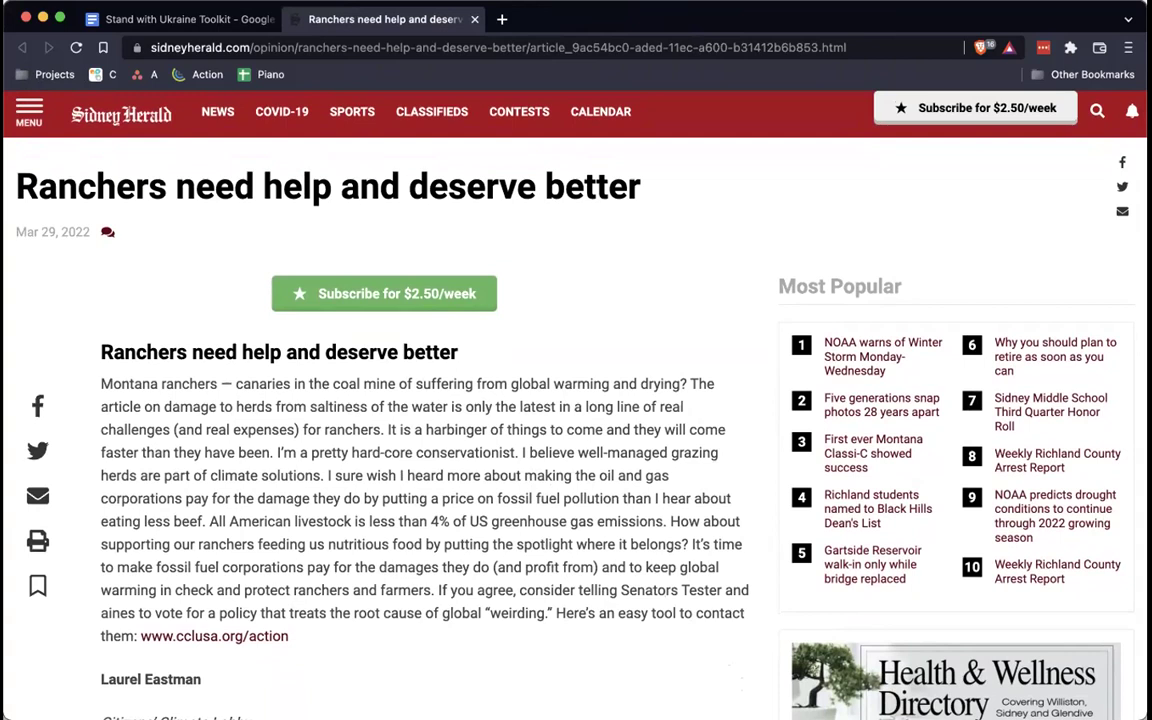
Open canva.com in a new tab and dismiss the desktop app offer.
left_click(501, 20)
type("canva.com")
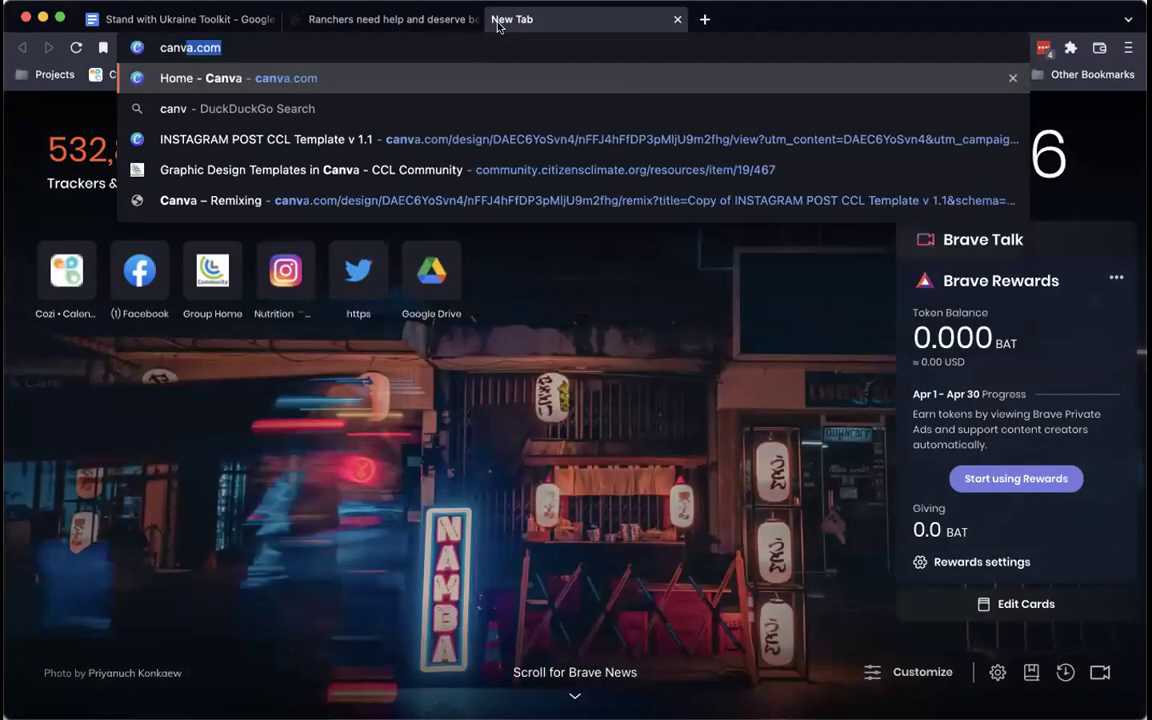
key("Return")
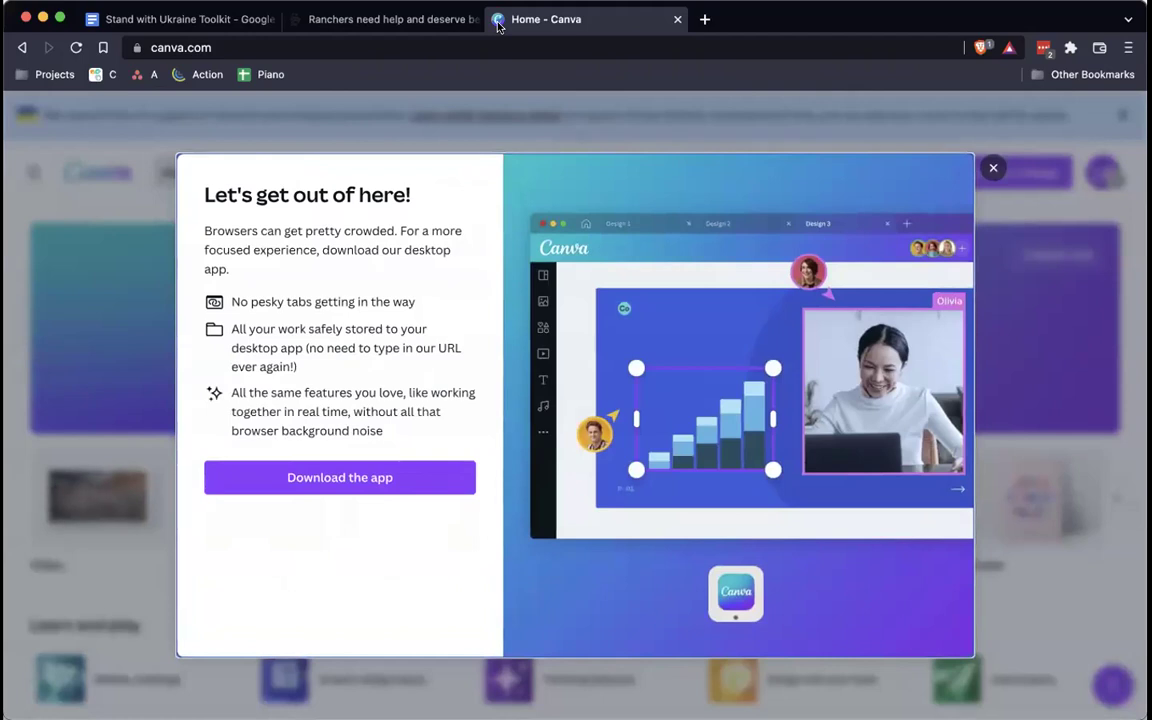
left_click(993, 168)
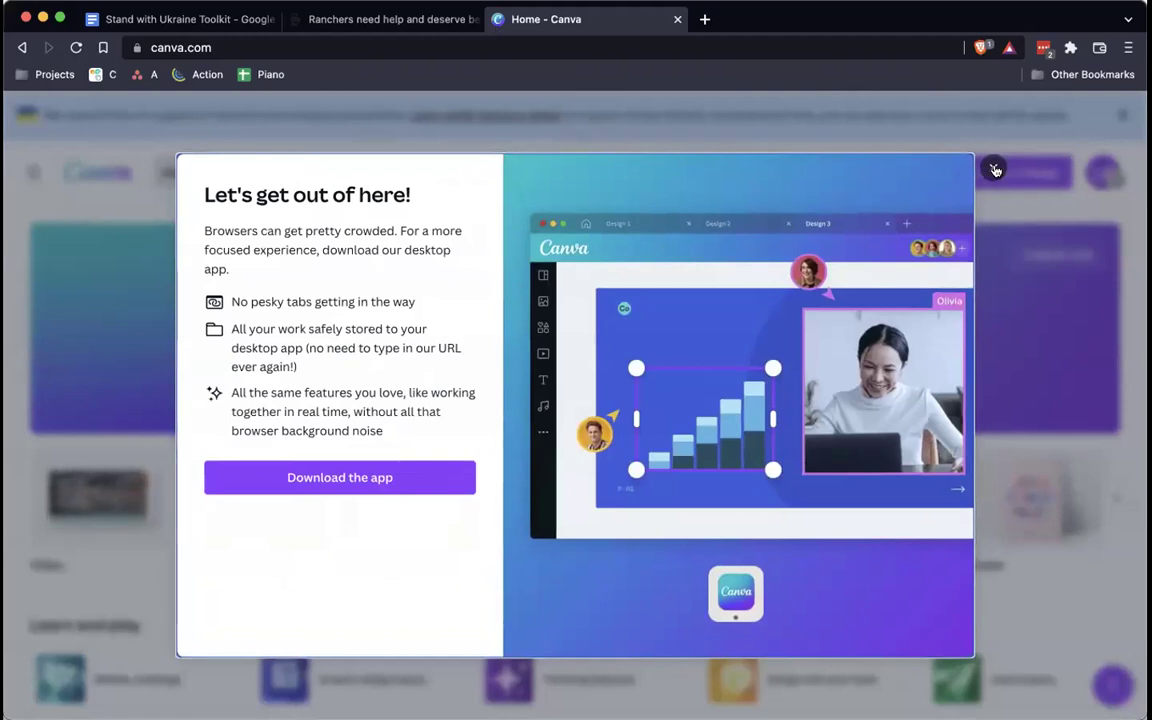
Open the MT Flathead Valley group home on community.citizensclimate.org in a new tab.
left_click(704, 20)
type("co")
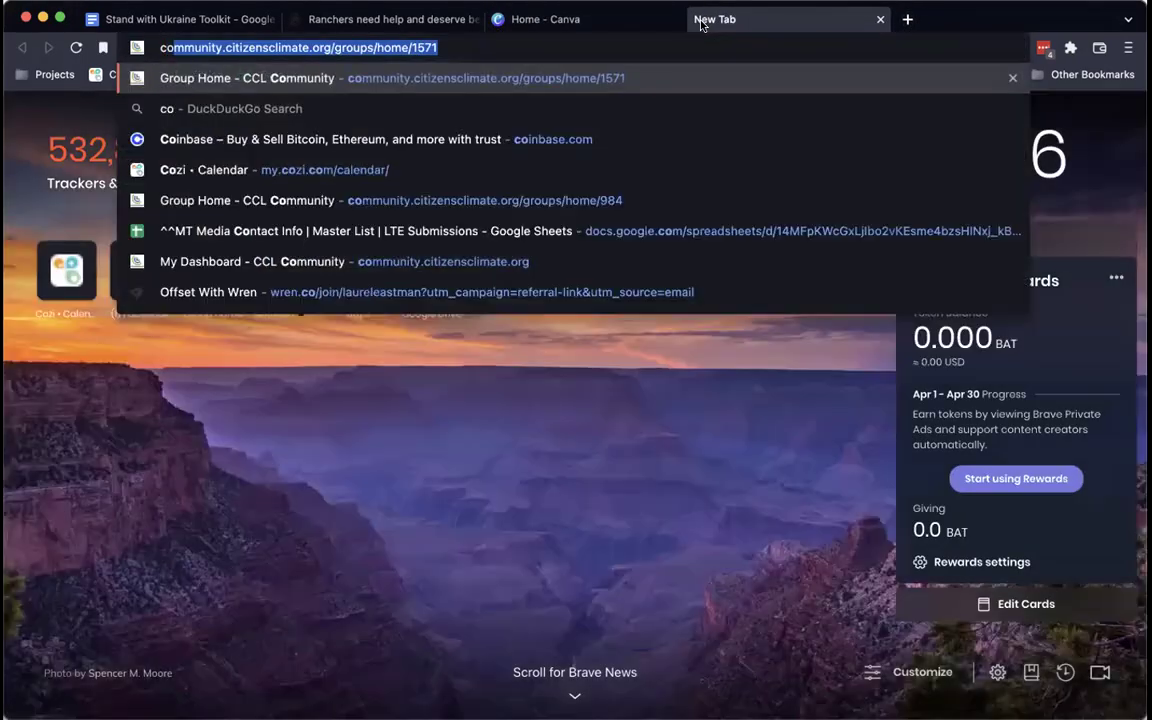
key("Return")
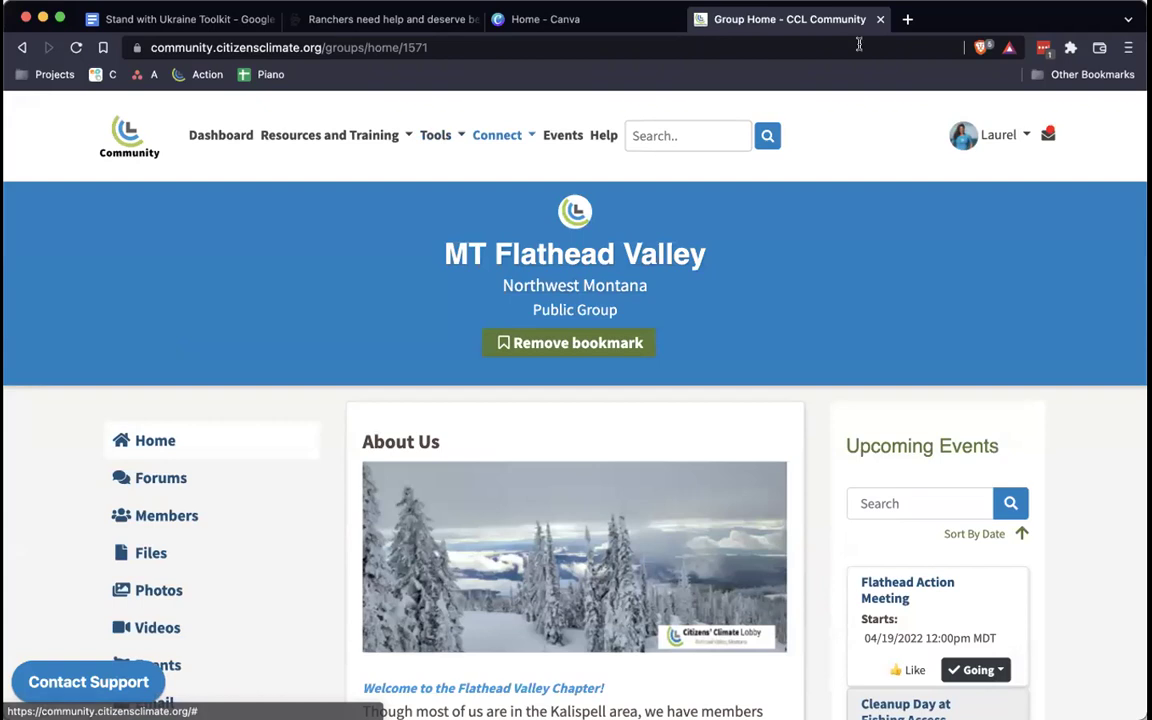
left_click(175, 45)
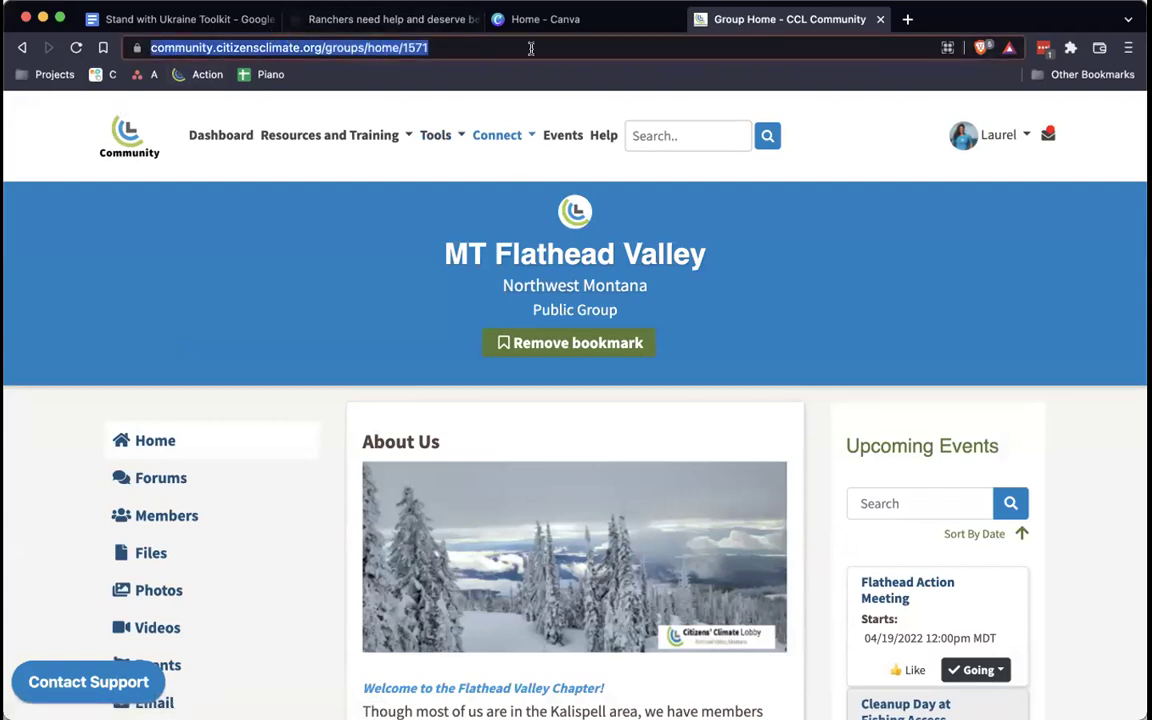
Search the CCL Community site for "canva templates" and open the training "How To Use Graphic Design Templates in Canva".
left_click(693, 136)
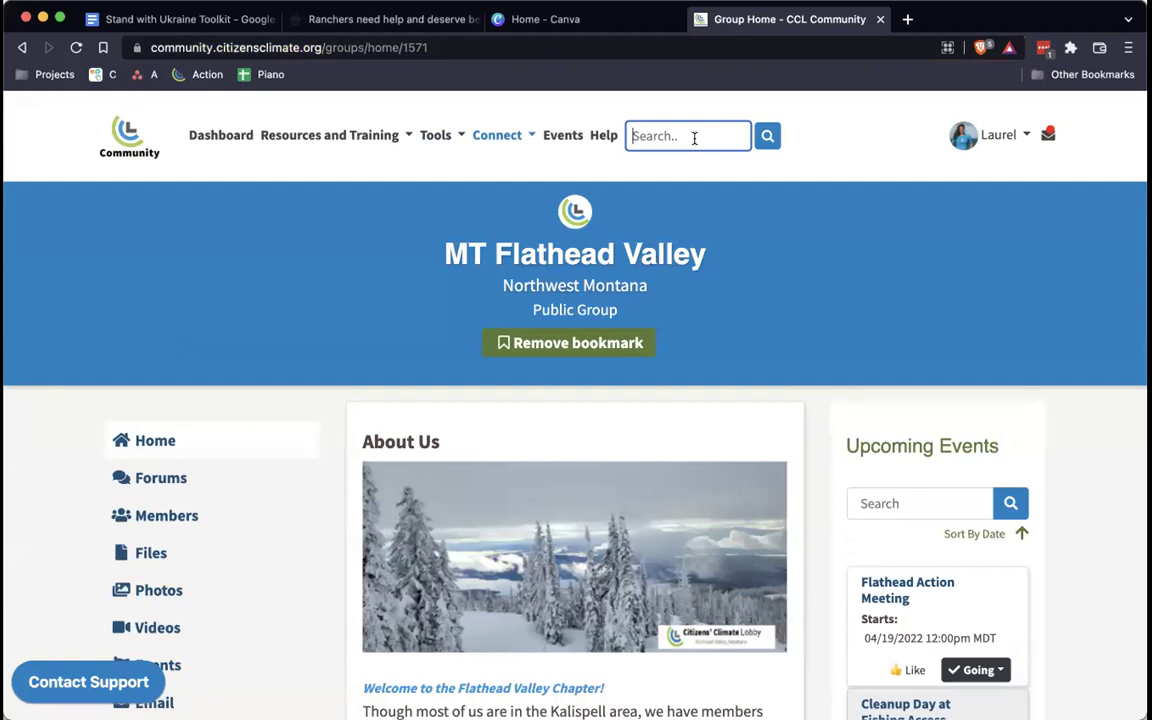
type("canva")
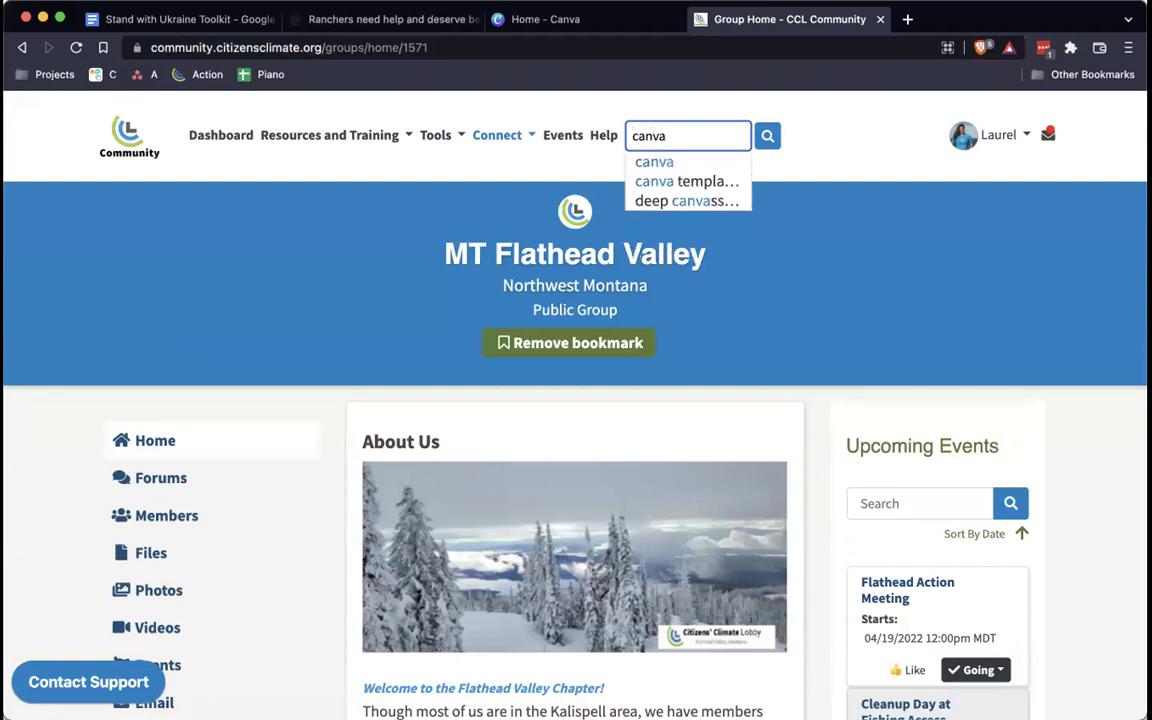
left_click(705, 184)
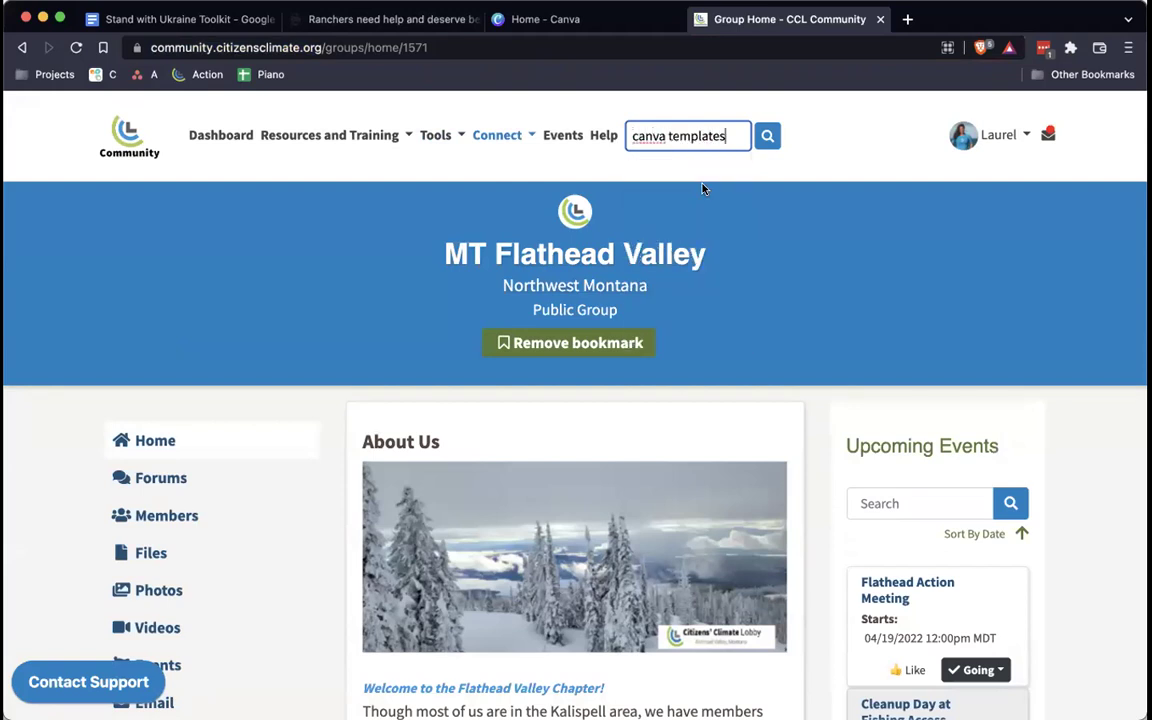
left_click(767, 136)
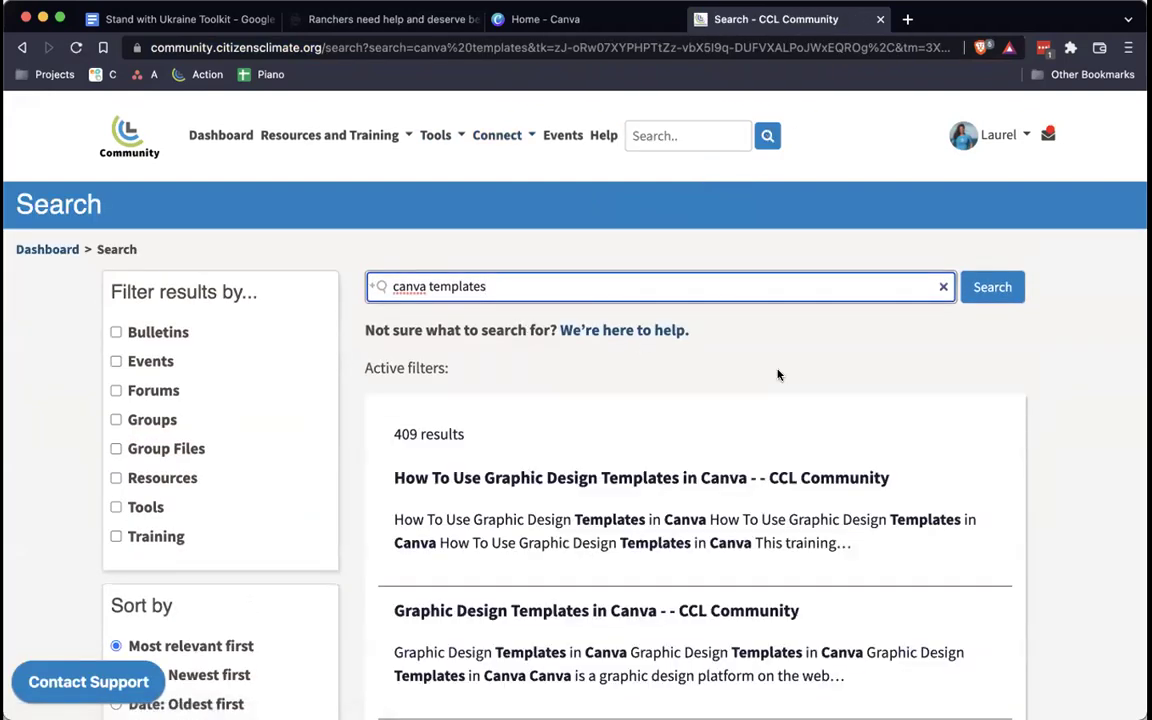
left_click(539, 479)
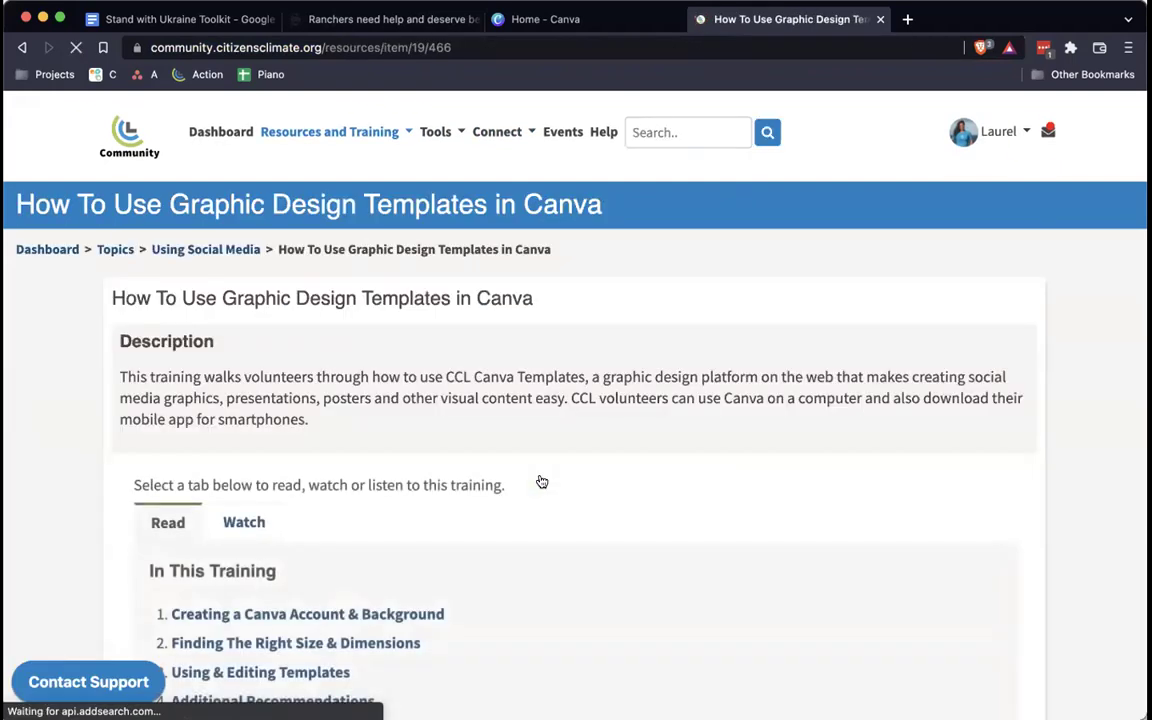
Open the Instagram Posts template linked under Finding The Right Size & Dimensions and start a design from it.
scroll(541, 482, "down", 6)
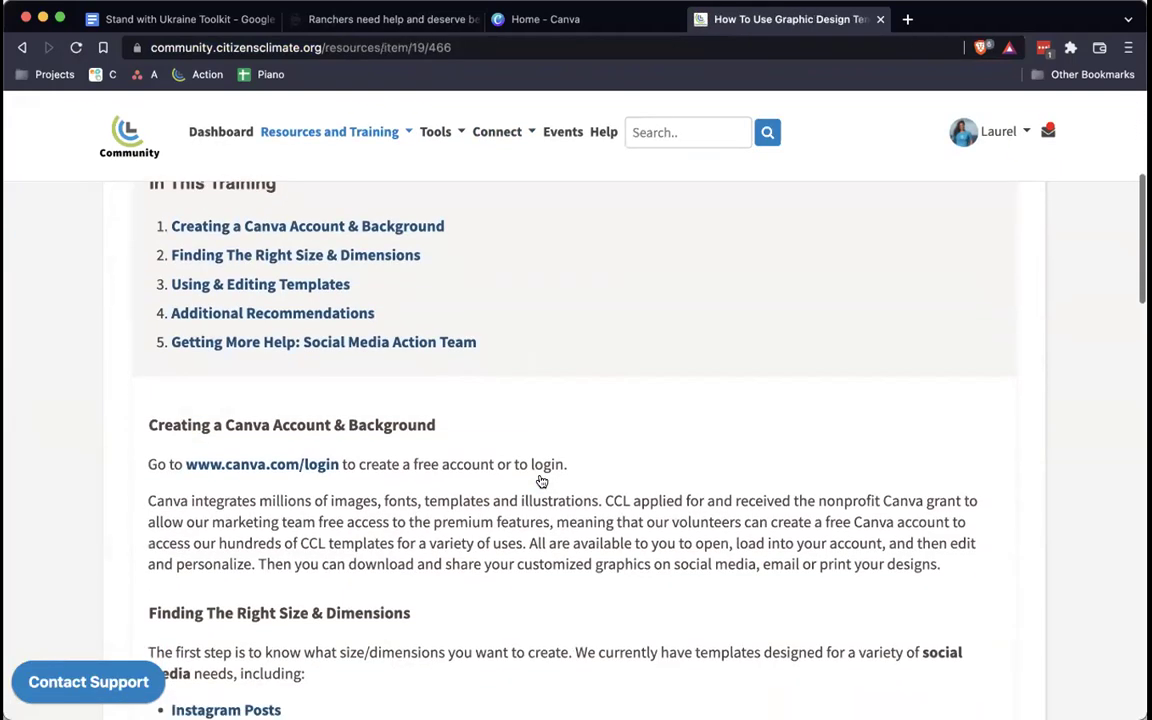
scroll(541, 482, "down", 2)
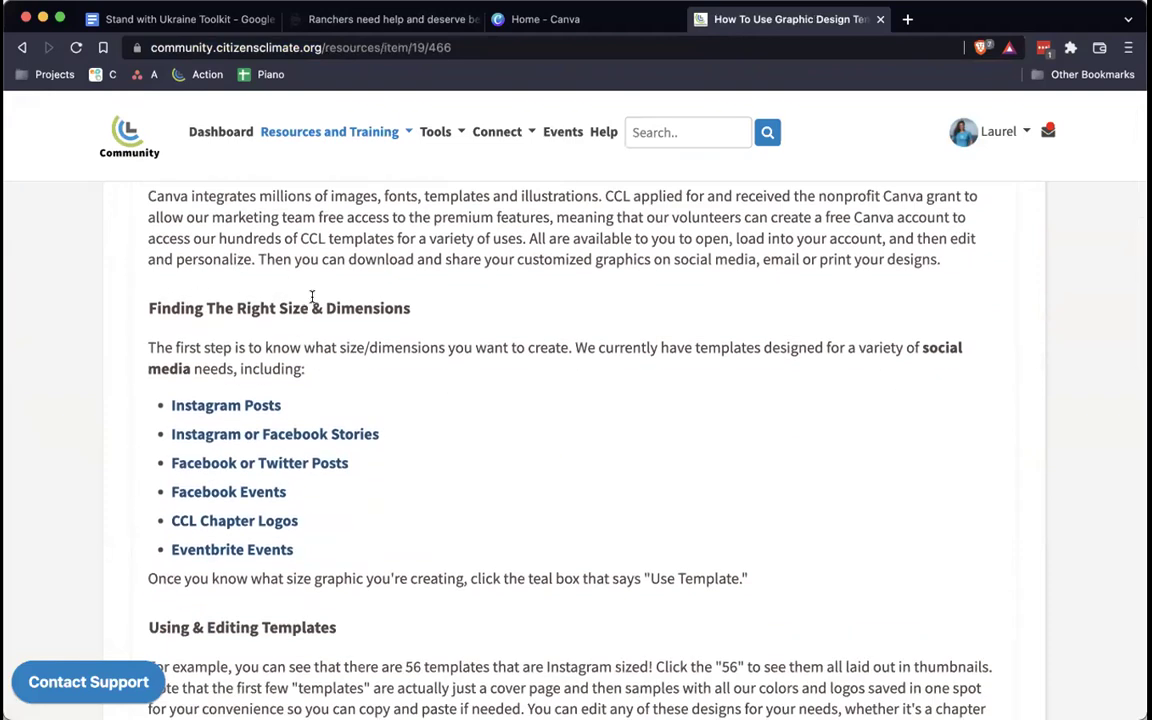
left_click(242, 406)
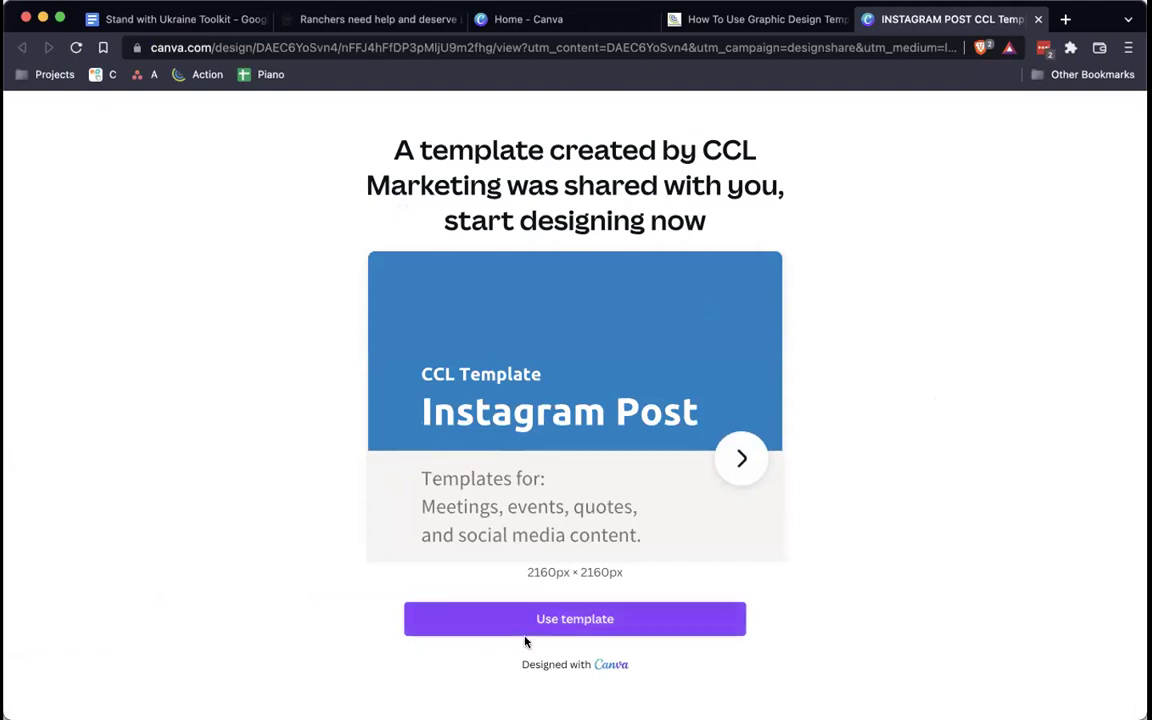
left_click(563, 624)
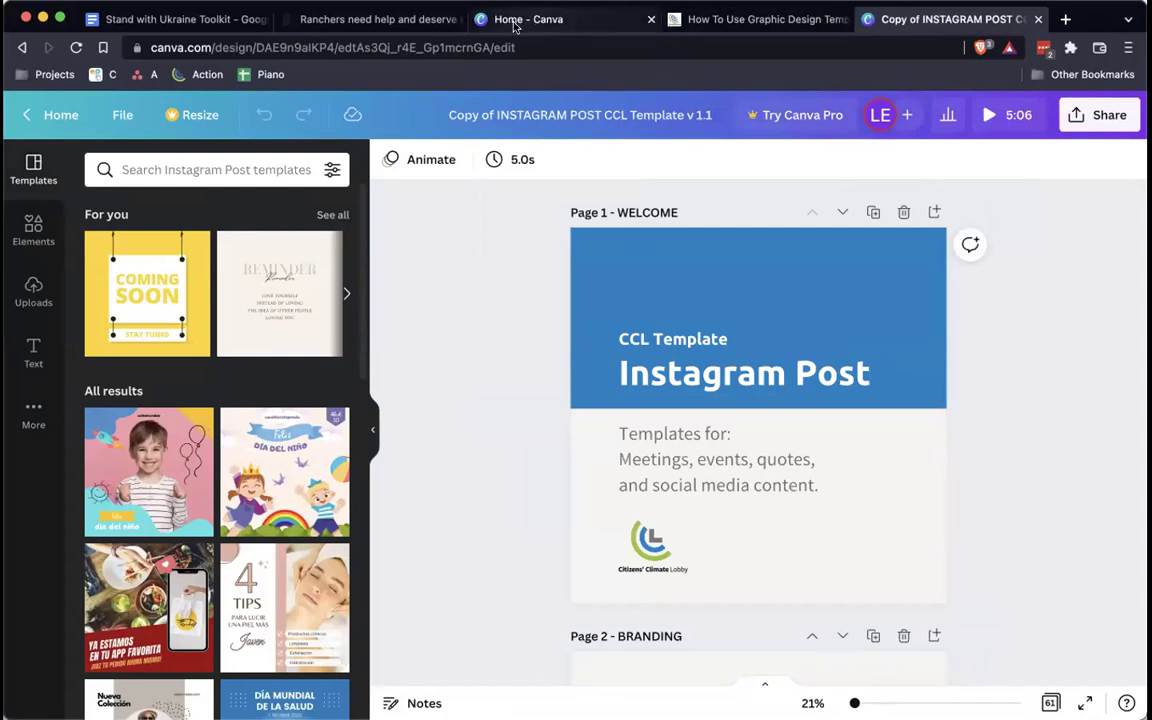
Switch to the Canva home page and view the saved designs under Your projects.
left_click(466, 20)
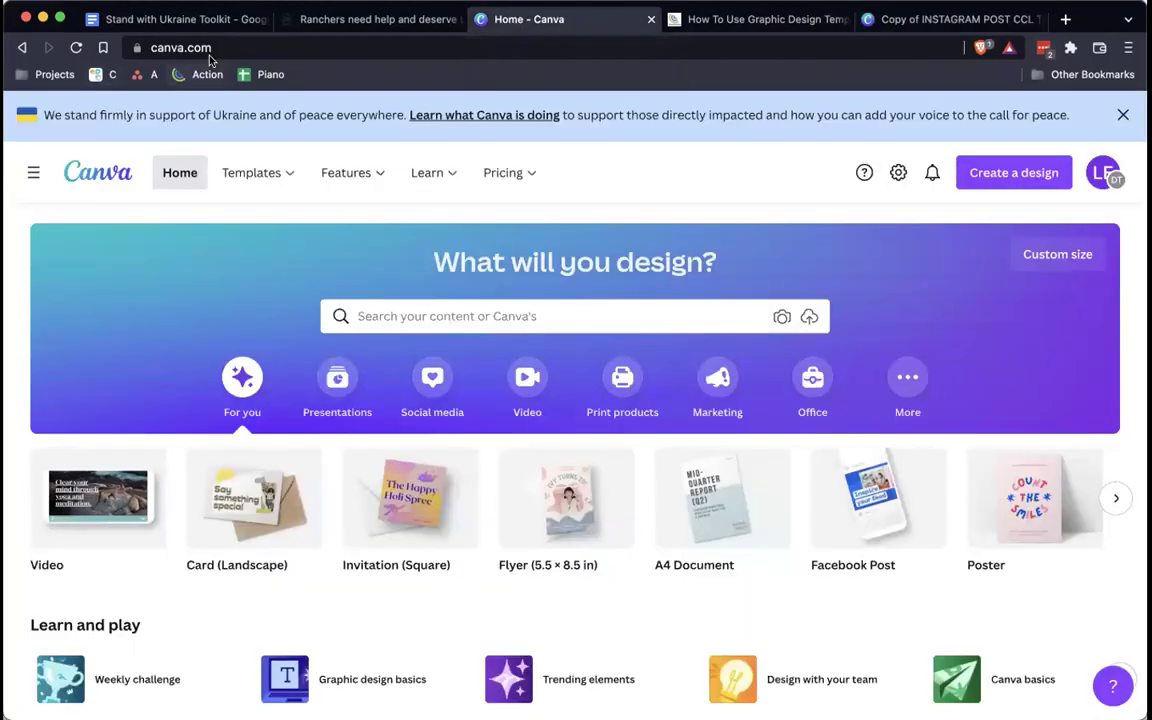
left_click(33, 171)
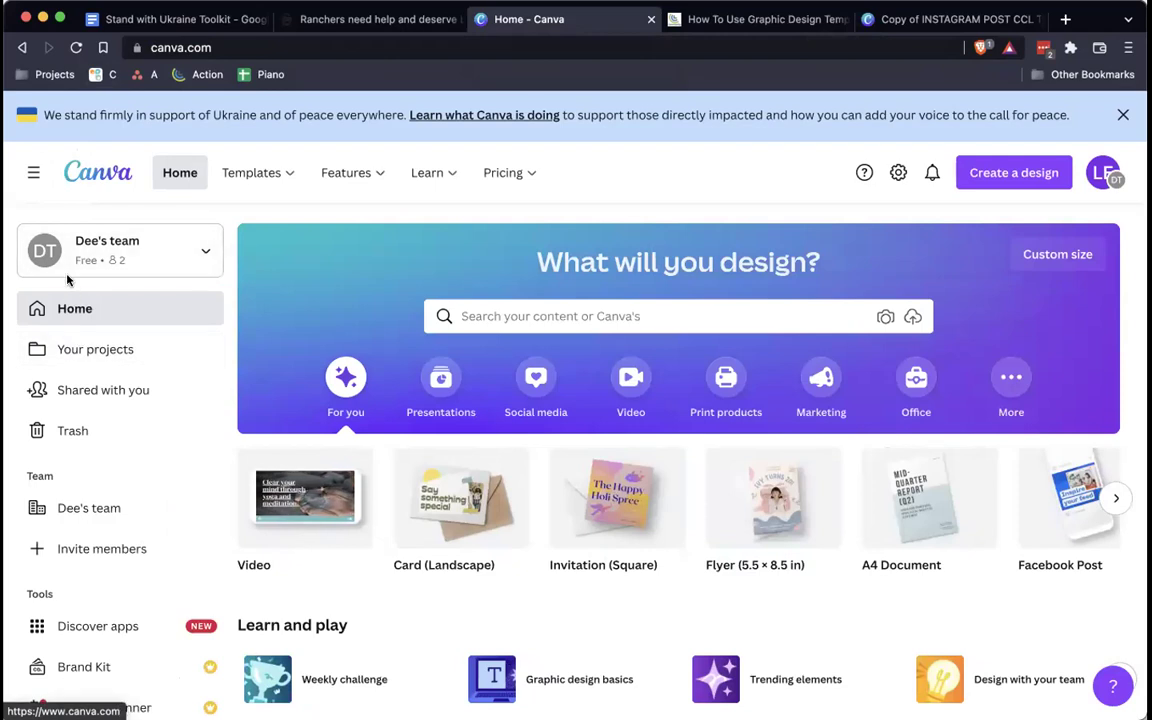
left_click(96, 351)
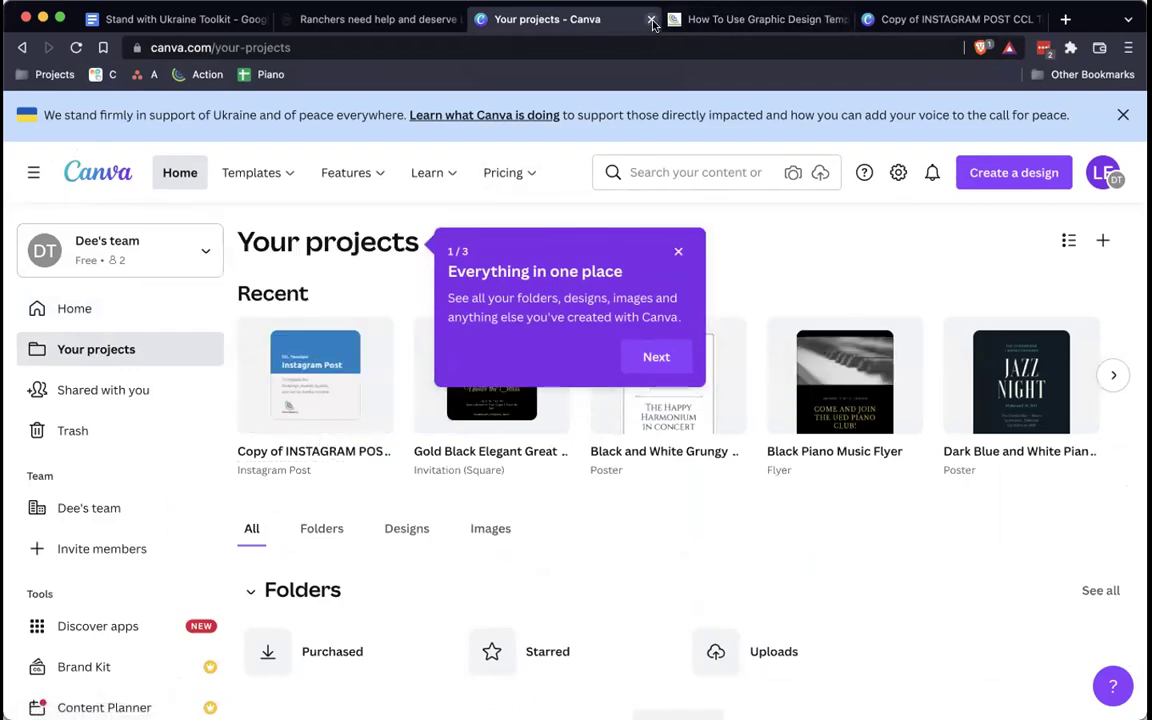
Close the Canva projects page and the CCL training page to return to the Instagram post template copy.
left_click(651, 20)
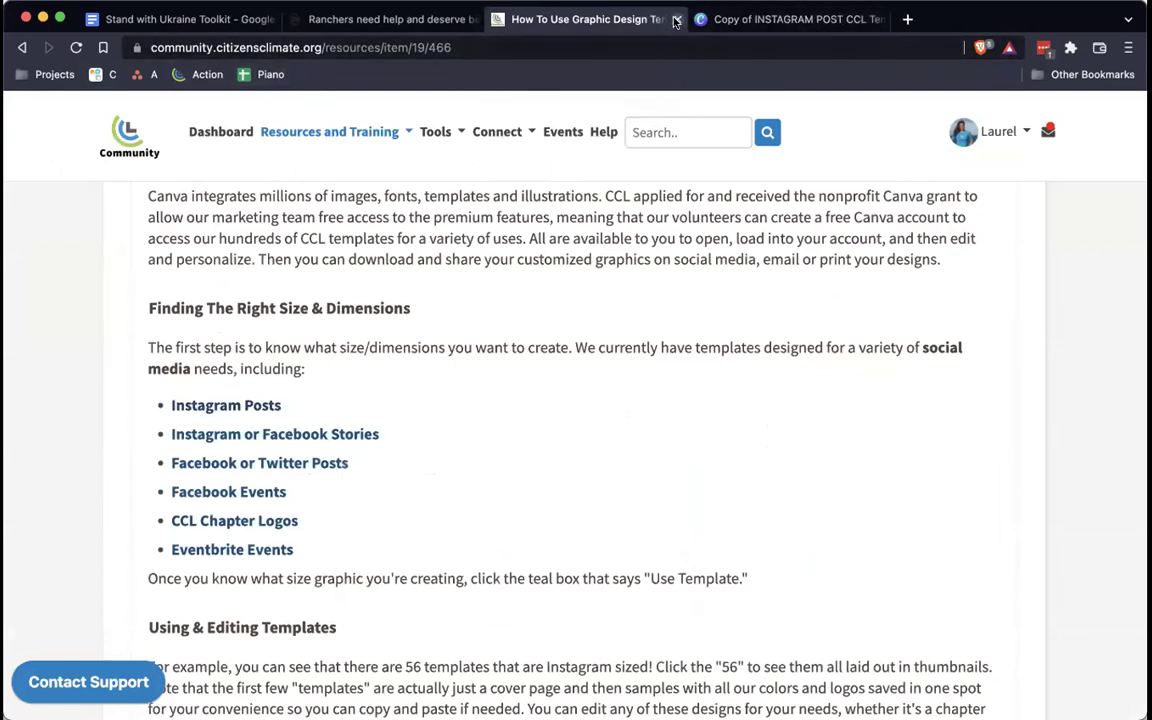
key("super+w")
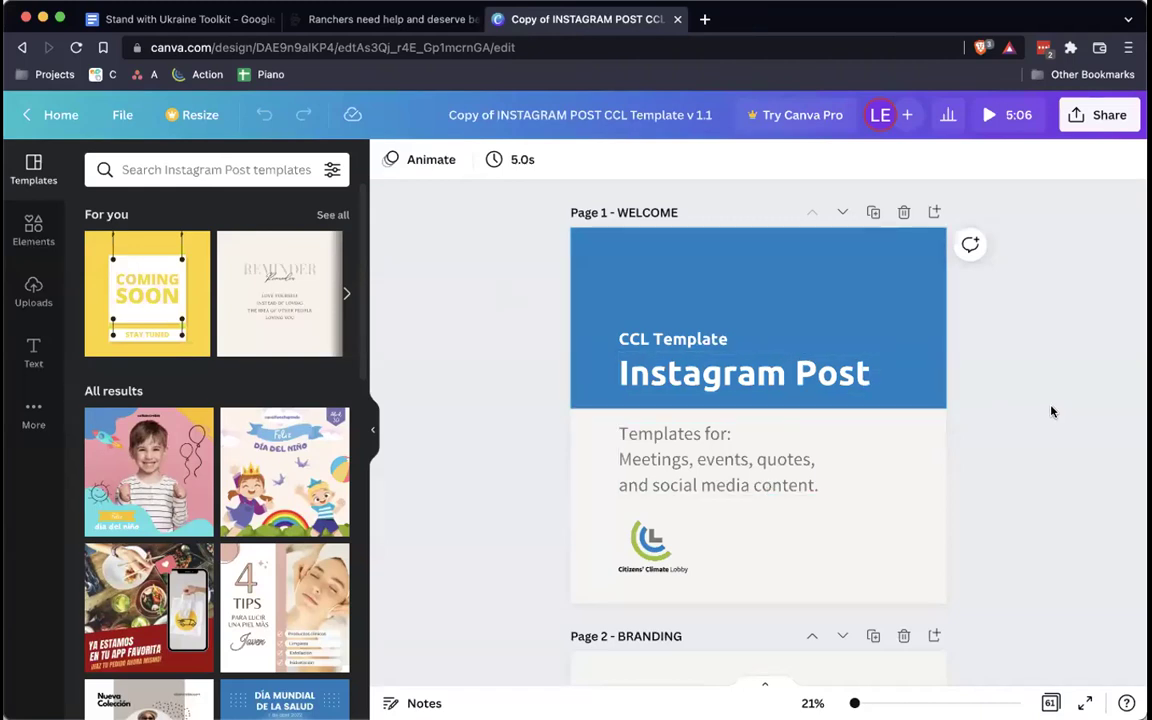
Look through the template pages for branding, meetings, special events, calling campaigns, voting, thank-yous, quotes and big statistics.
scroll(1051, 411, "down", 10)
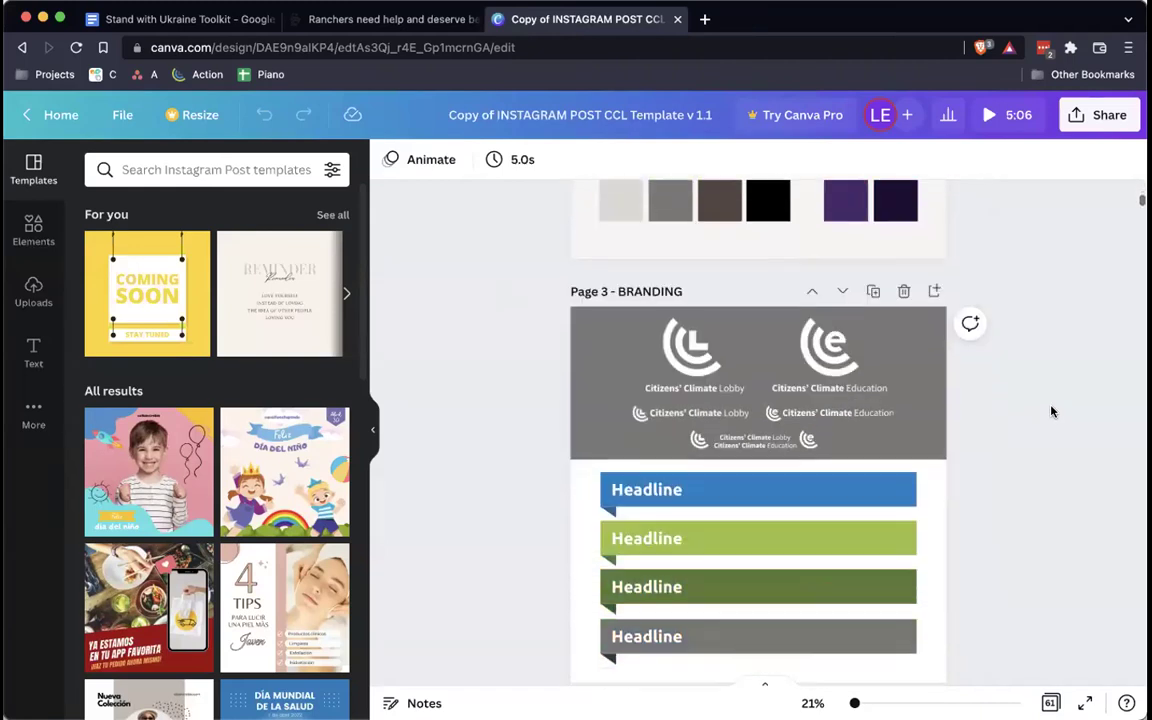
scroll(1051, 411, "down", 3)
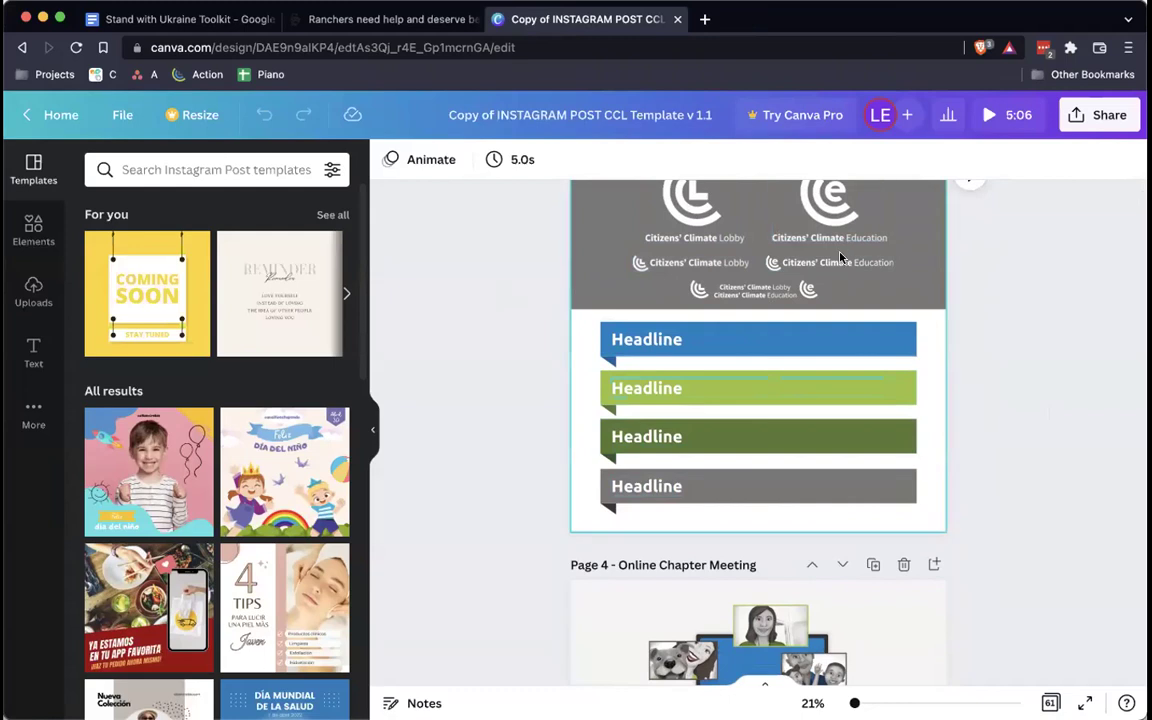
scroll(1059, 362, "down", 10)
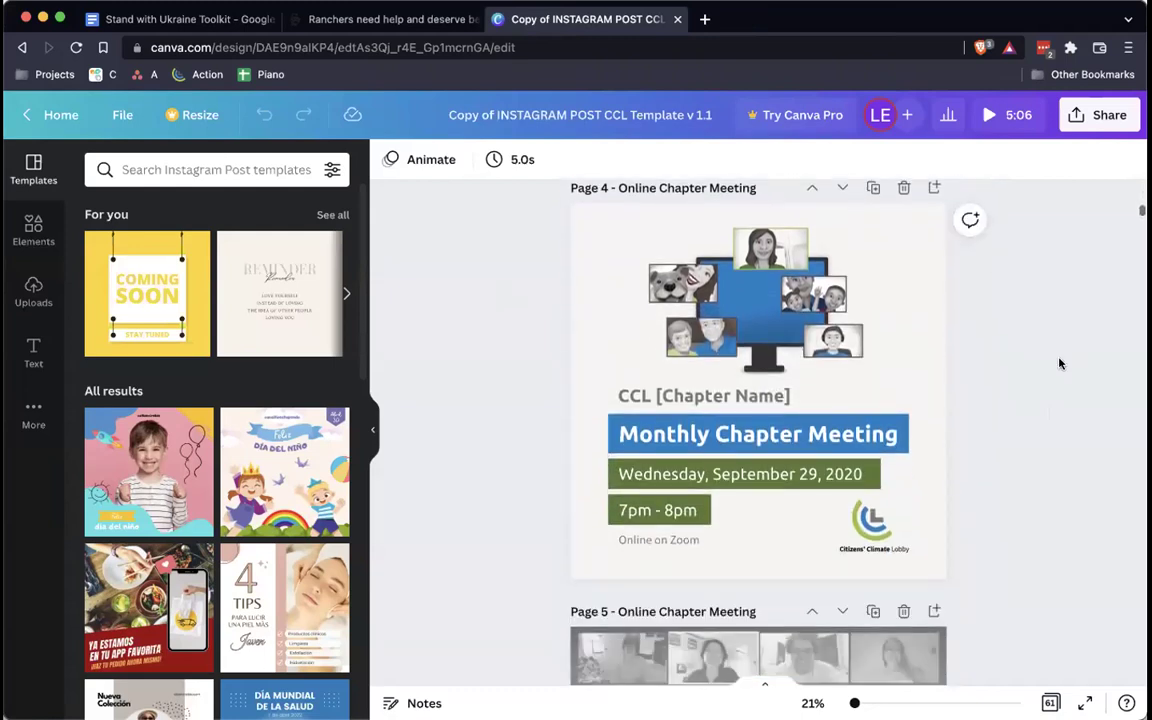
scroll(1060, 363, "down", 15)
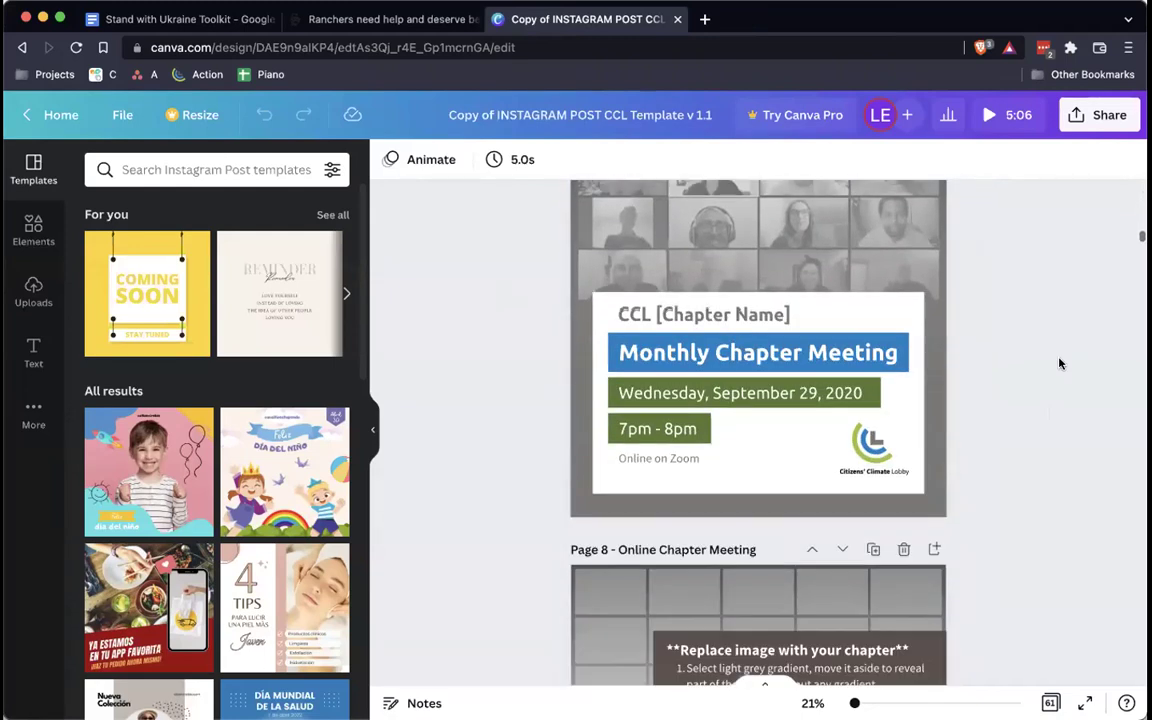
scroll(1060, 363, "down", 5)
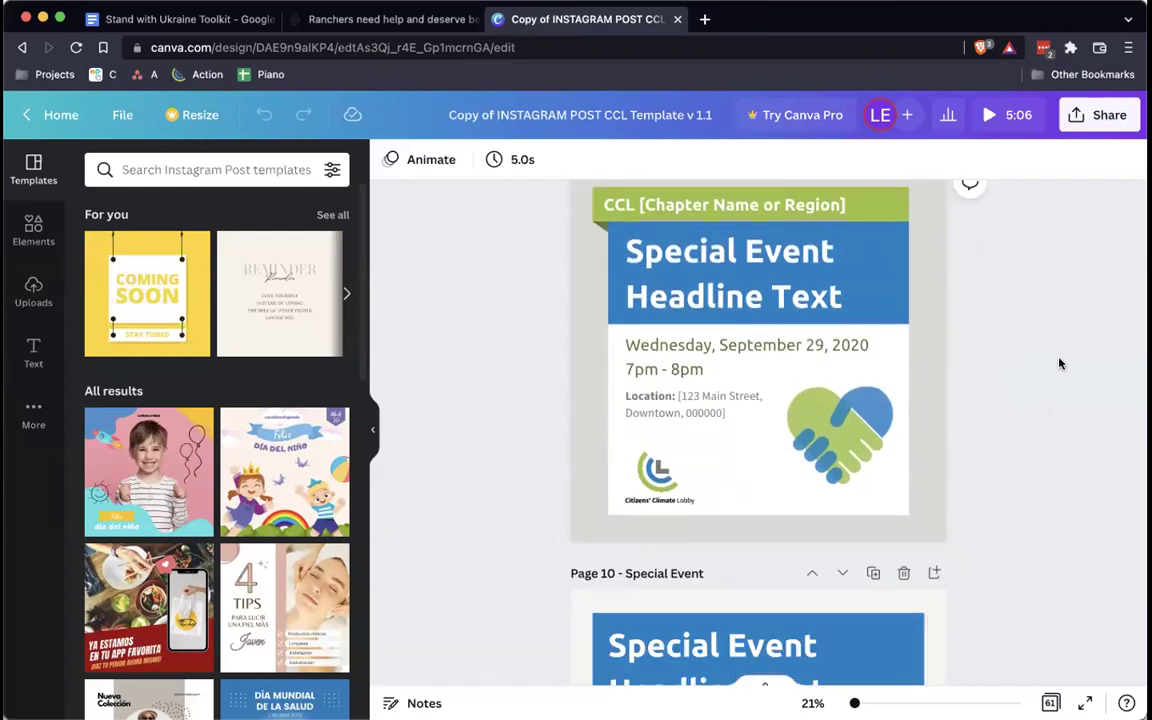
scroll(1060, 363, "down", 12)
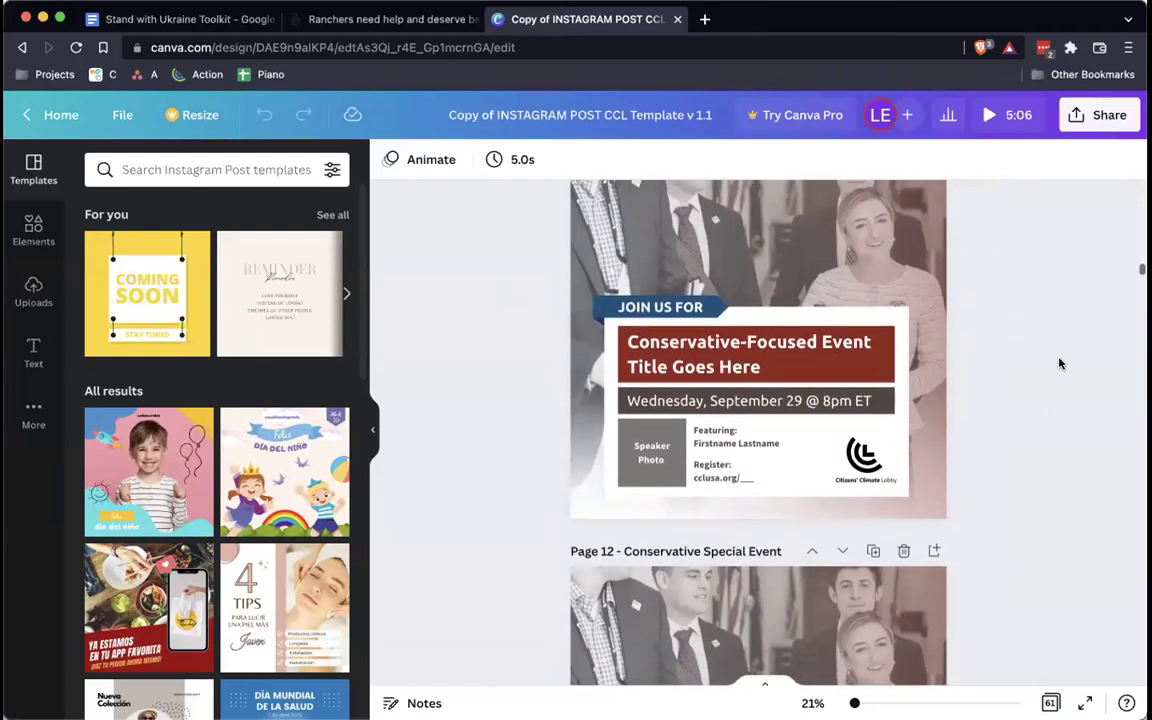
scroll(1060, 363, "down", 10)
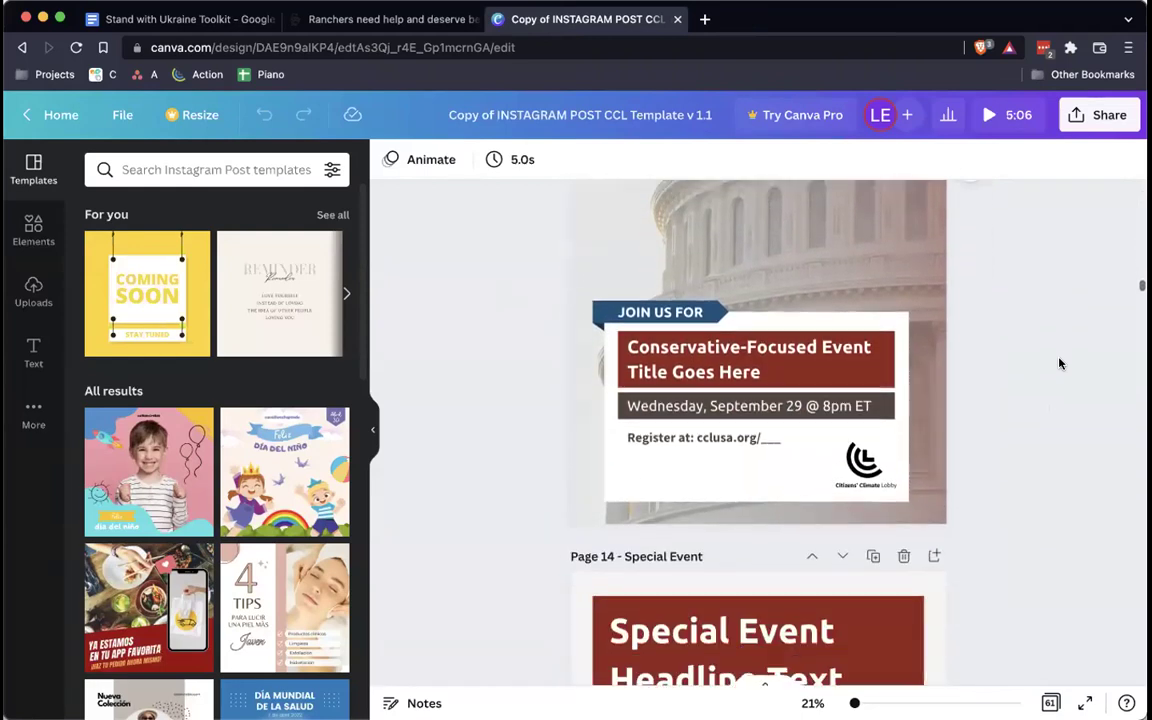
scroll(1060, 363, "down", 12)
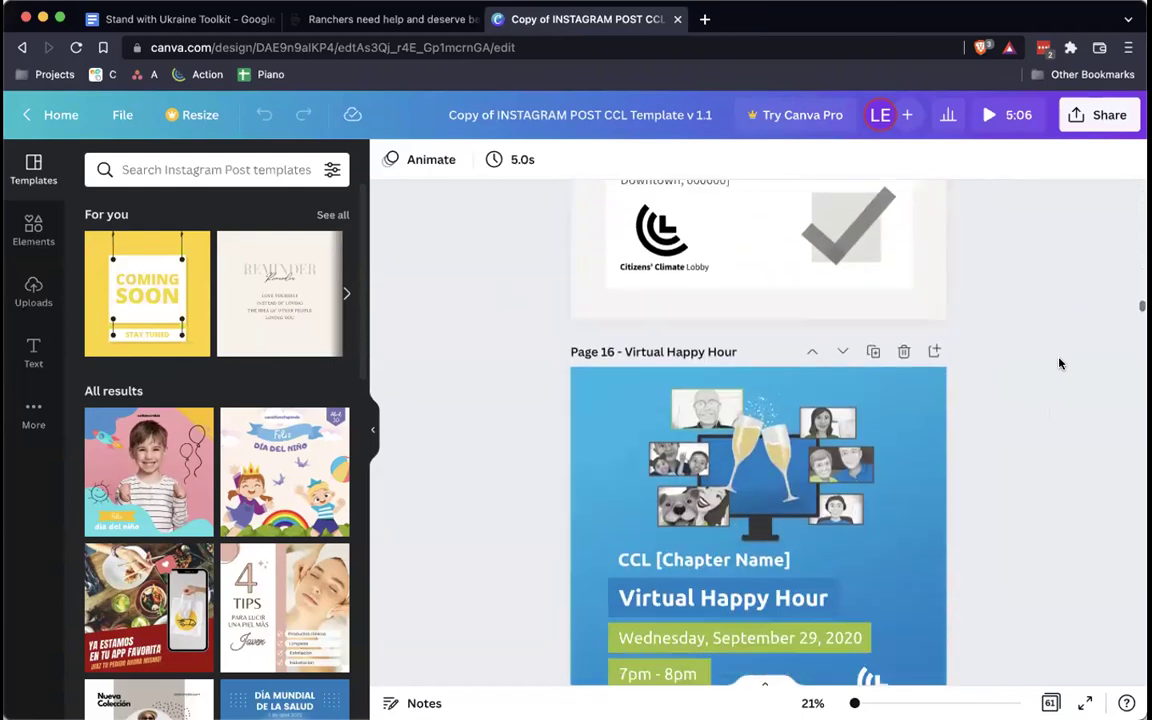
scroll(1060, 363, "down", 12)
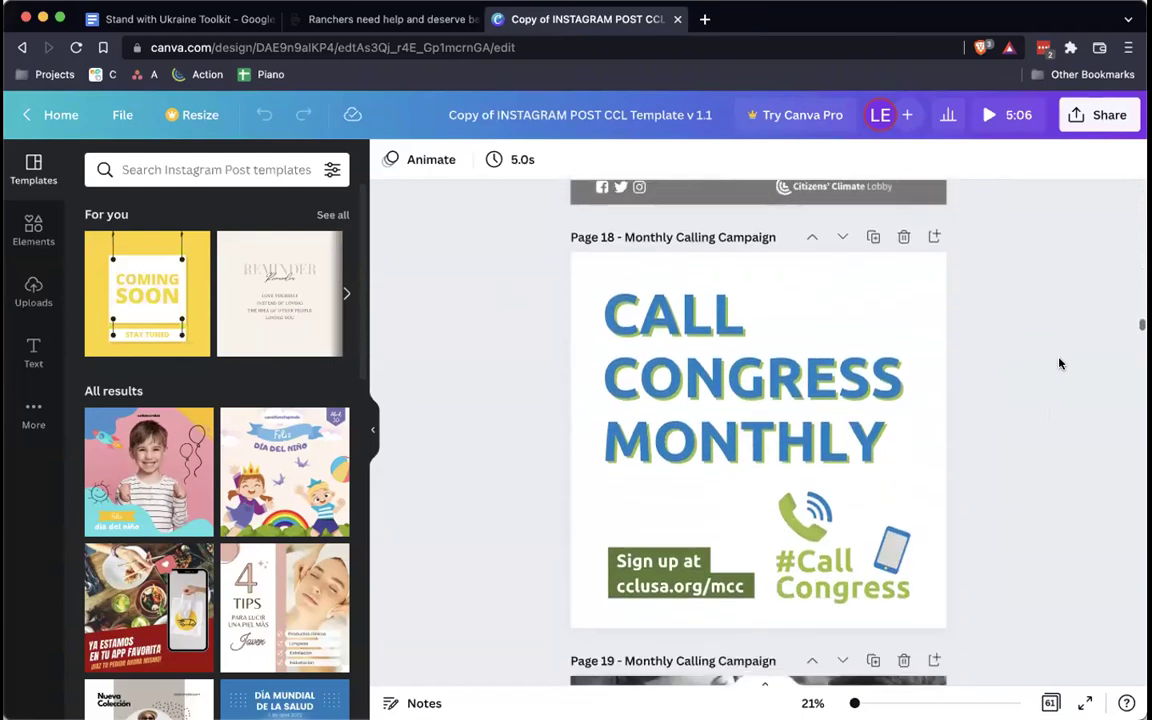
scroll(1060, 363, "down", 2)
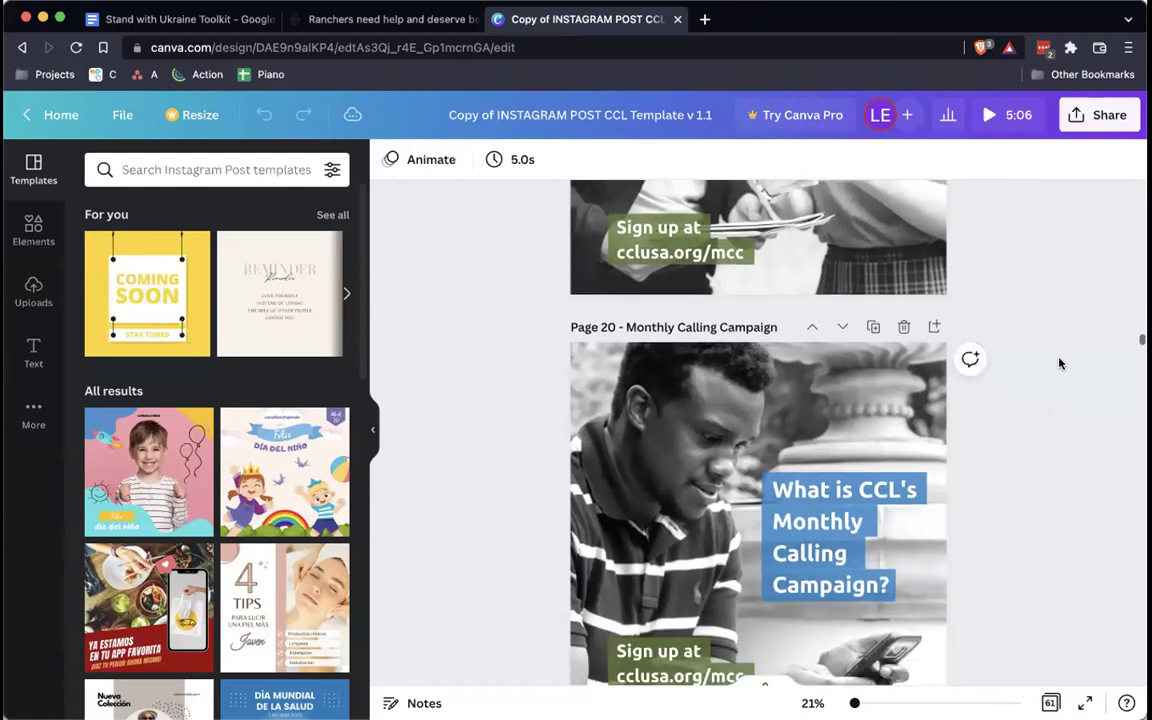
scroll(1060, 363, "up", 5)
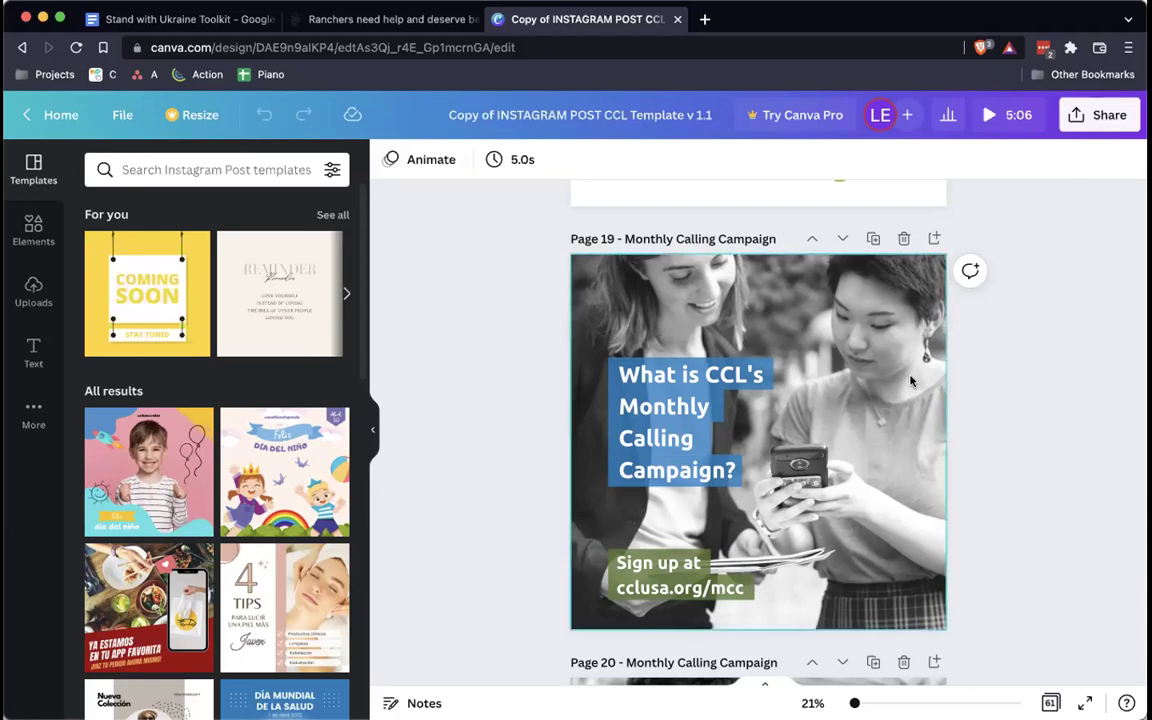
scroll(1013, 386, "down", 15)
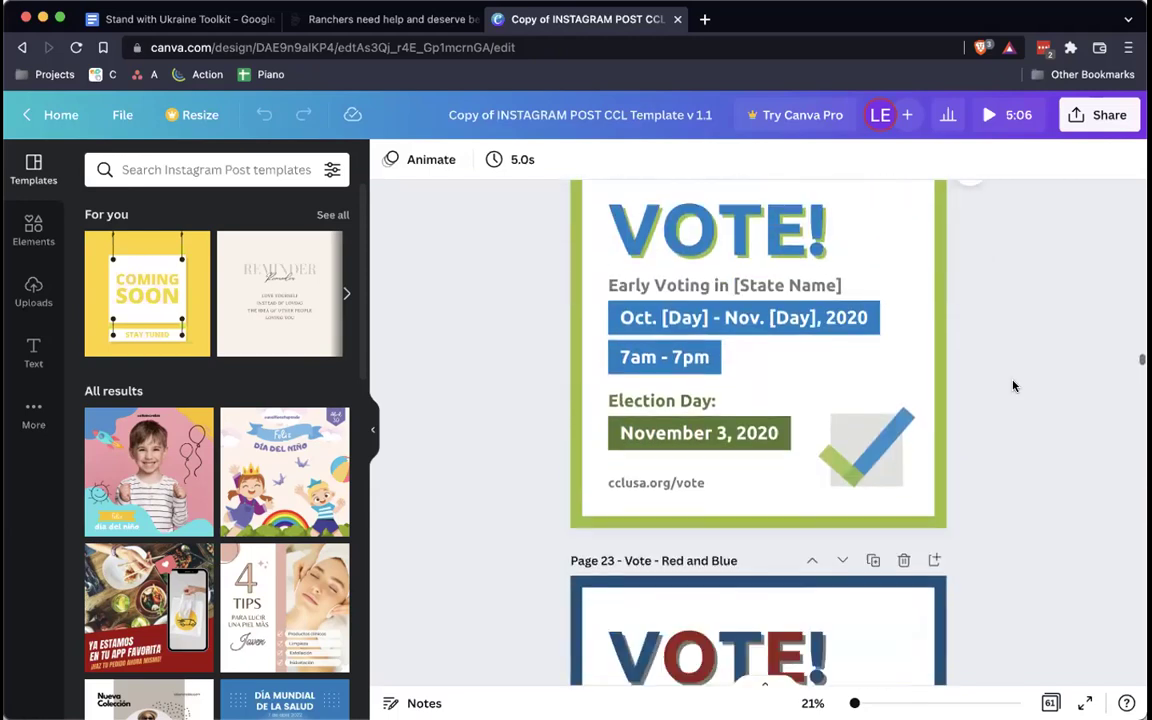
scroll(1013, 386, "down", 10)
scroll(1013, 386, "down", 10)
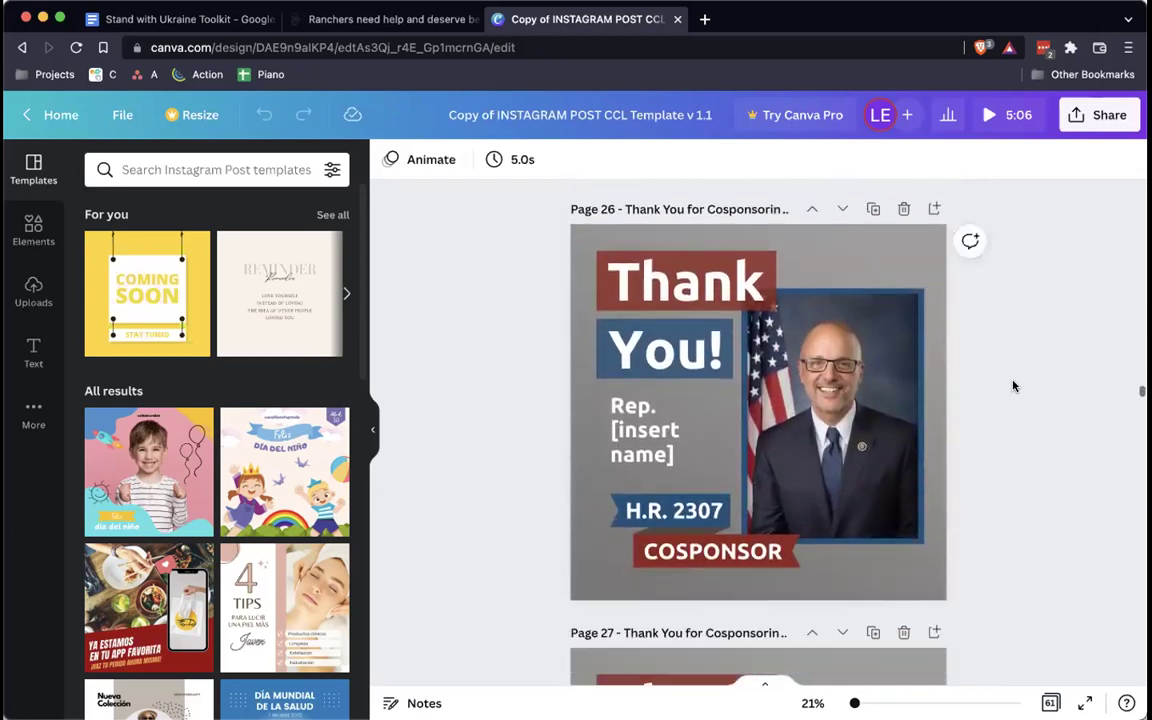
scroll(1013, 386, "down", 8)
scroll(1013, 386, "down", 10)
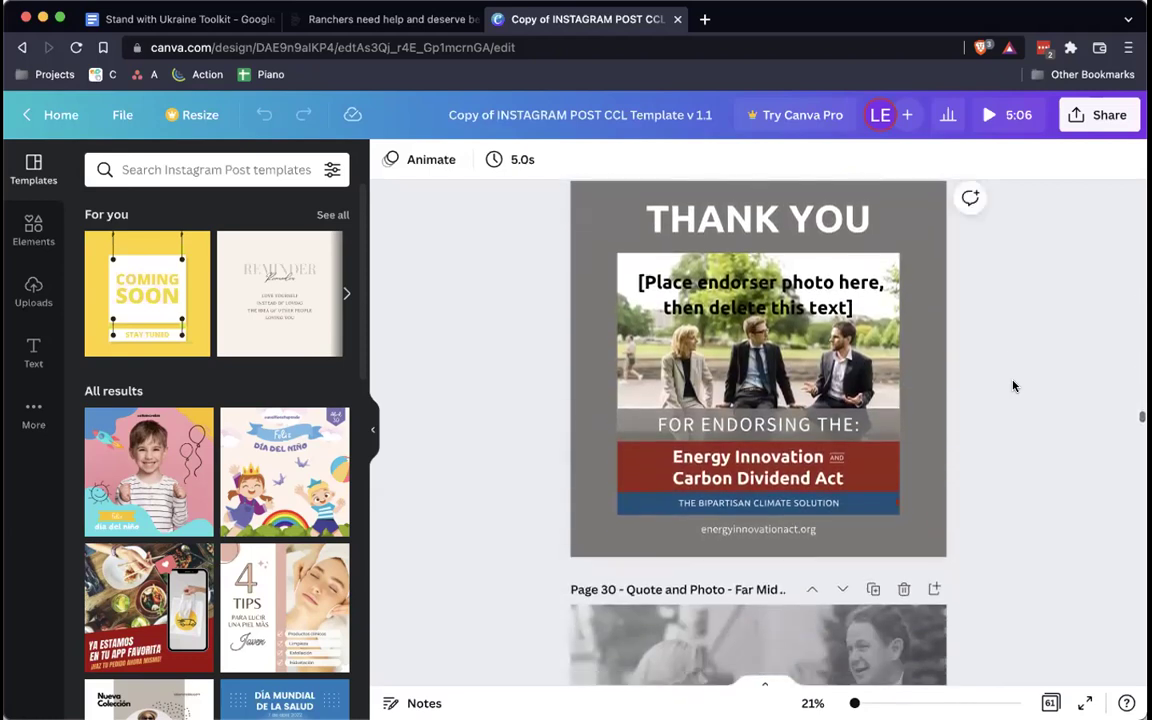
scroll(1013, 386, "down", 10)
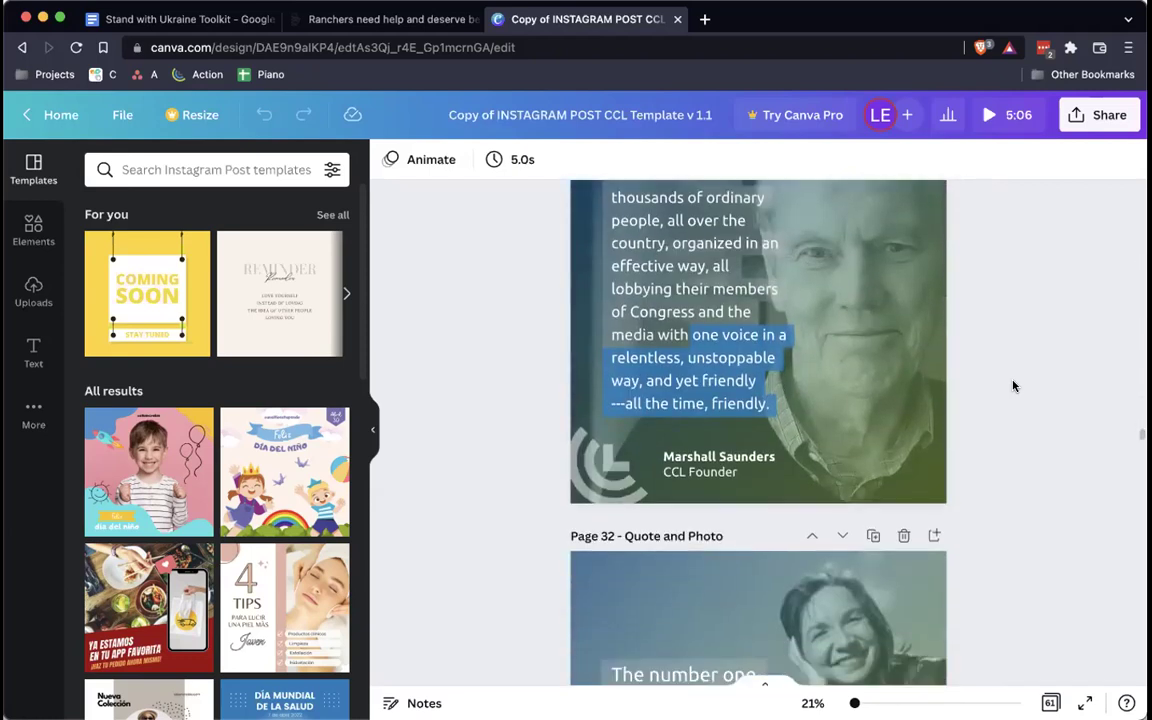
scroll(1013, 386, "down", 9)
scroll(1013, 386, "down", 9)
scroll(1013, 386, "down", 10)
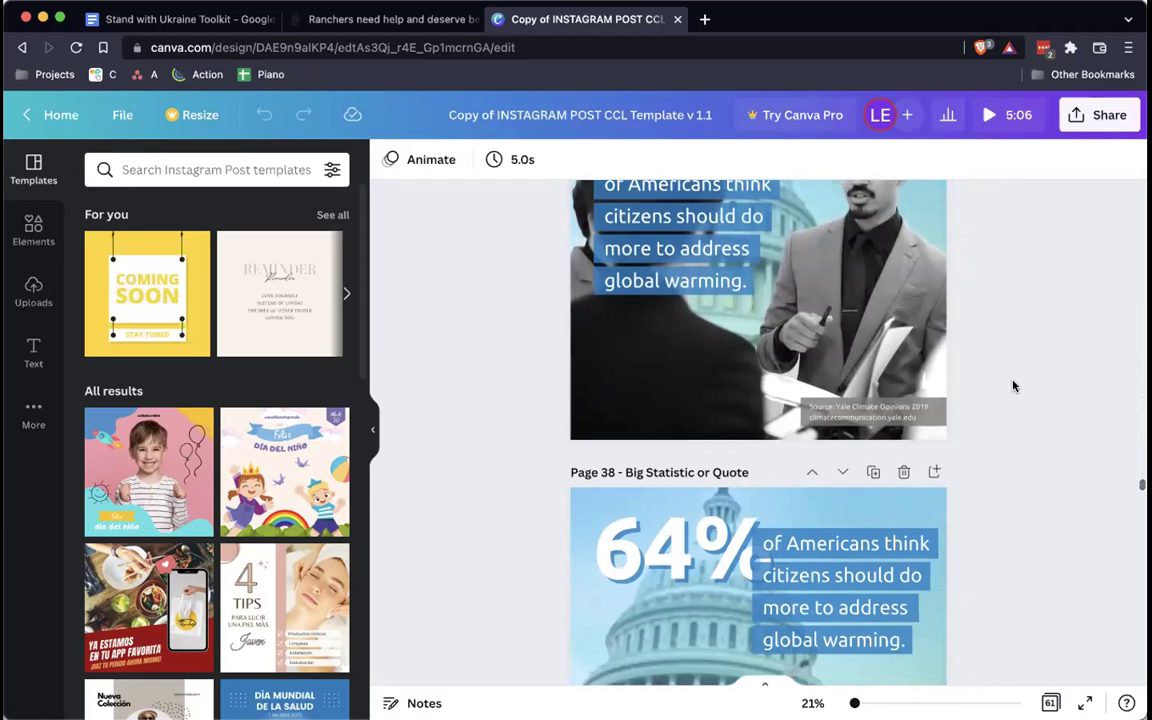
Examine the News or Social Media Feature layouts on pages 39 to 45, comparing their background colours and corner icons.
scroll(1013, 386, "down", 8)
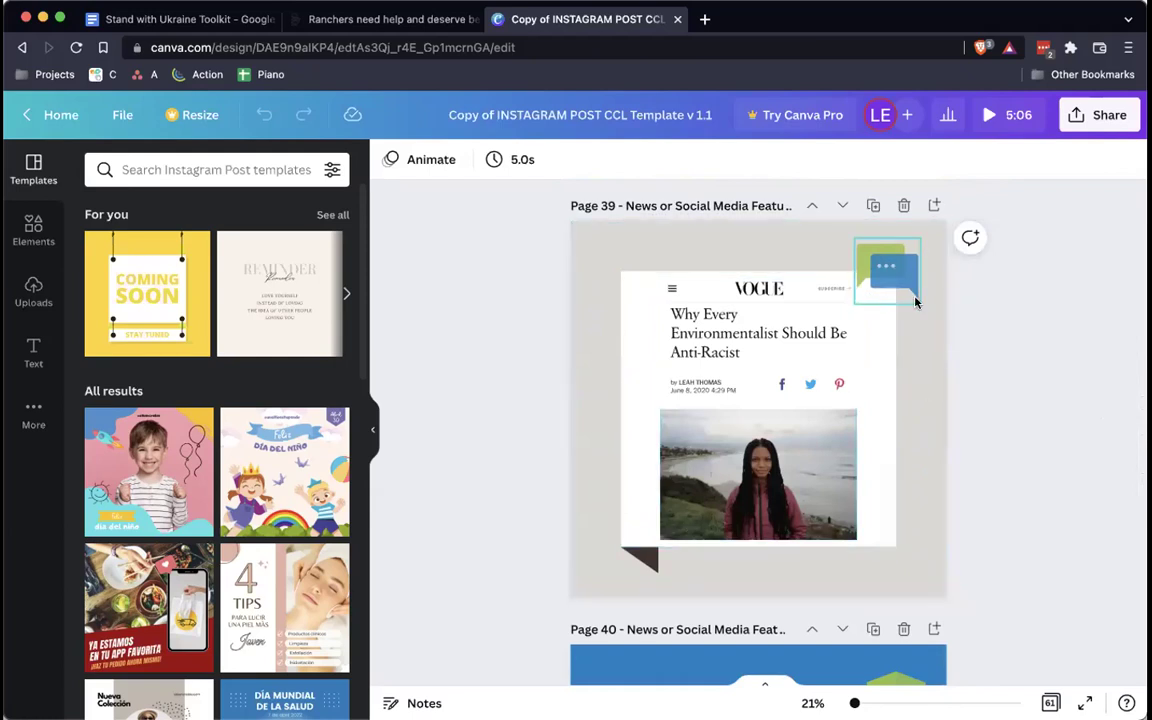
scroll(931, 400, "down", 5)
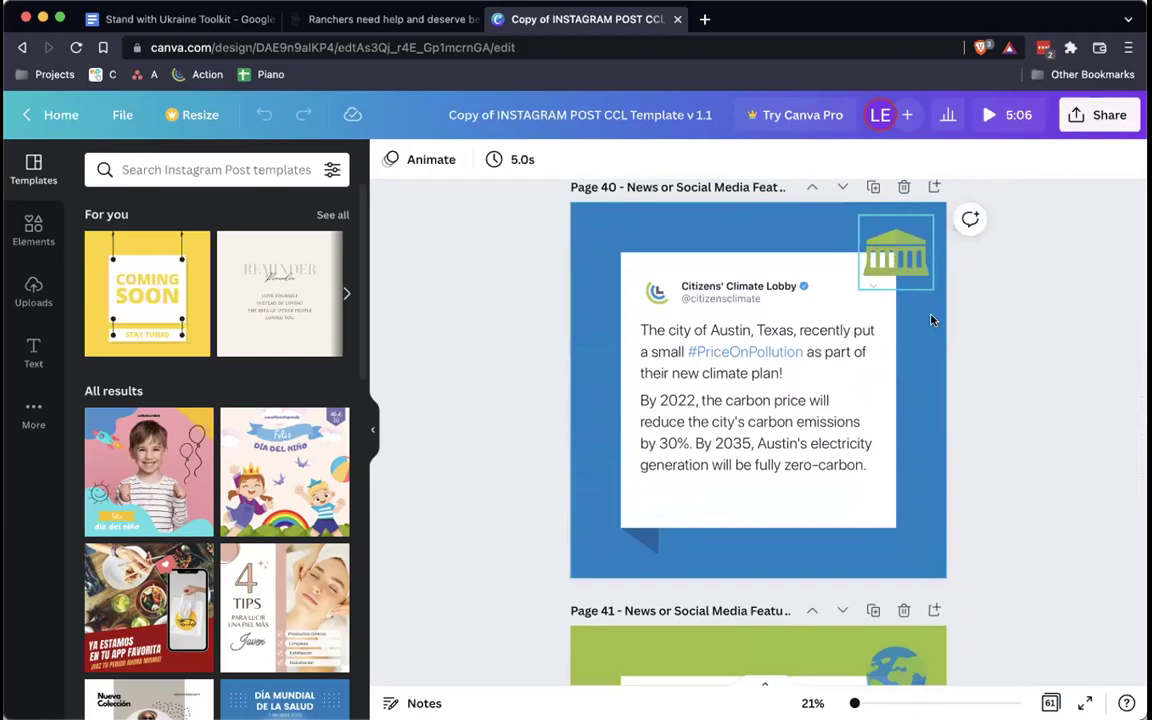
scroll(931, 348, "down", 5)
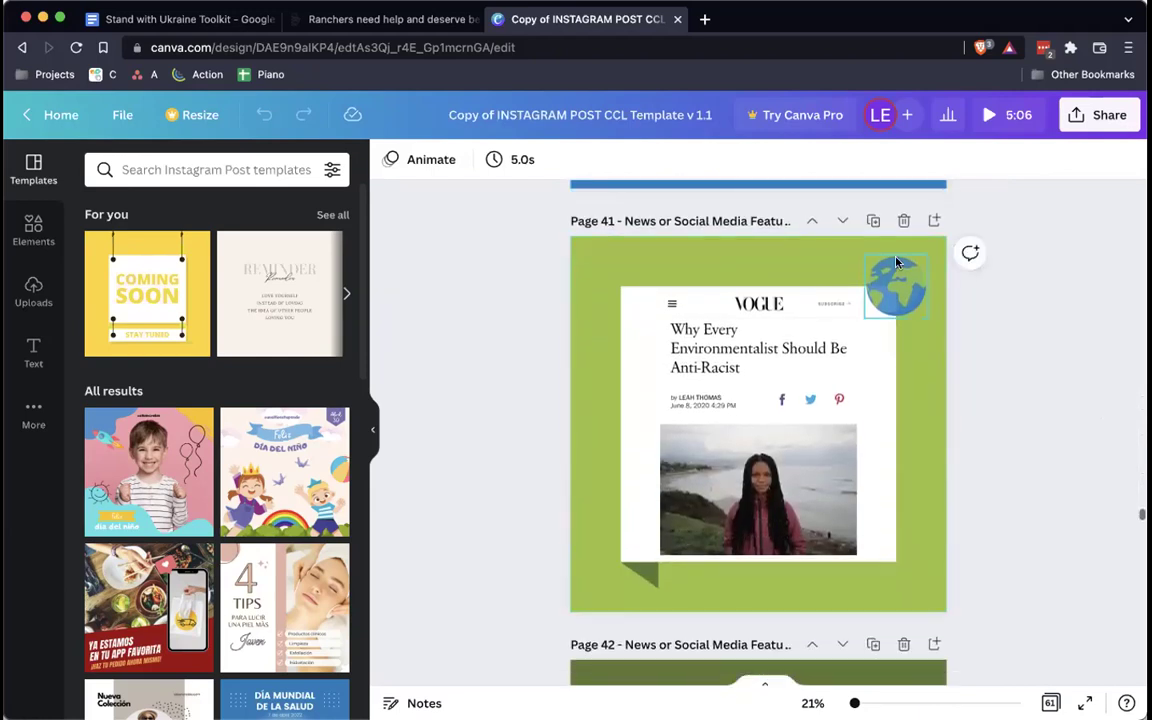
scroll(1010, 341, "down", 5)
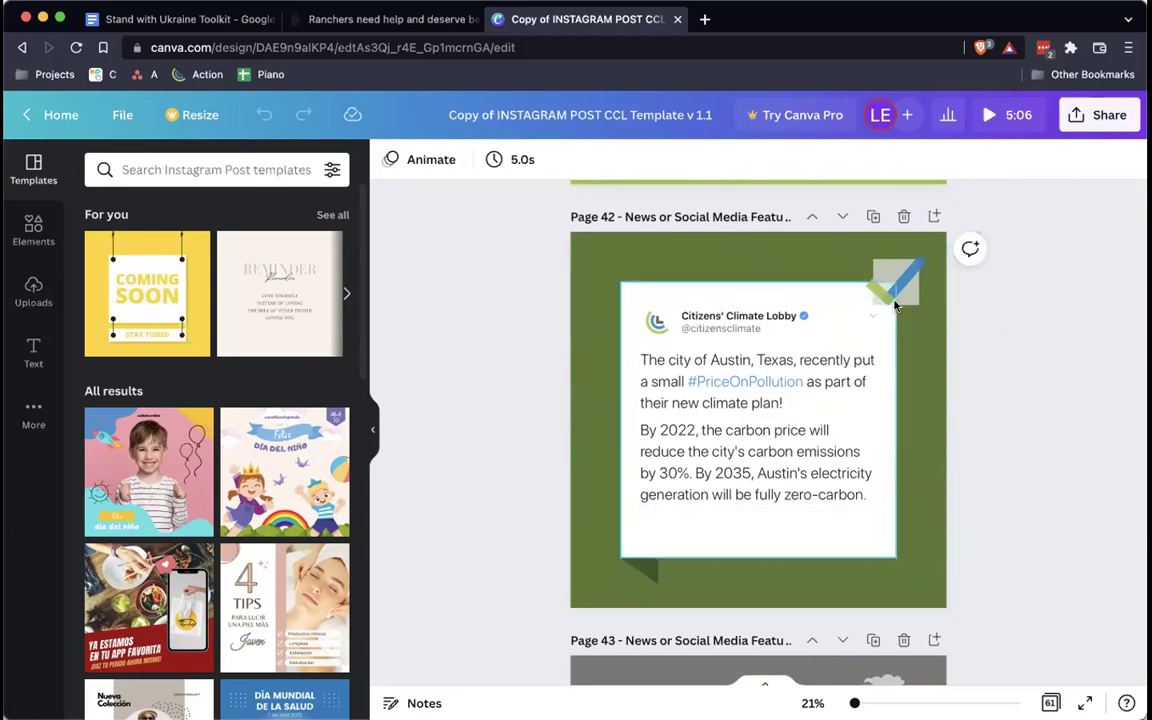
scroll(1007, 355, "down", 5)
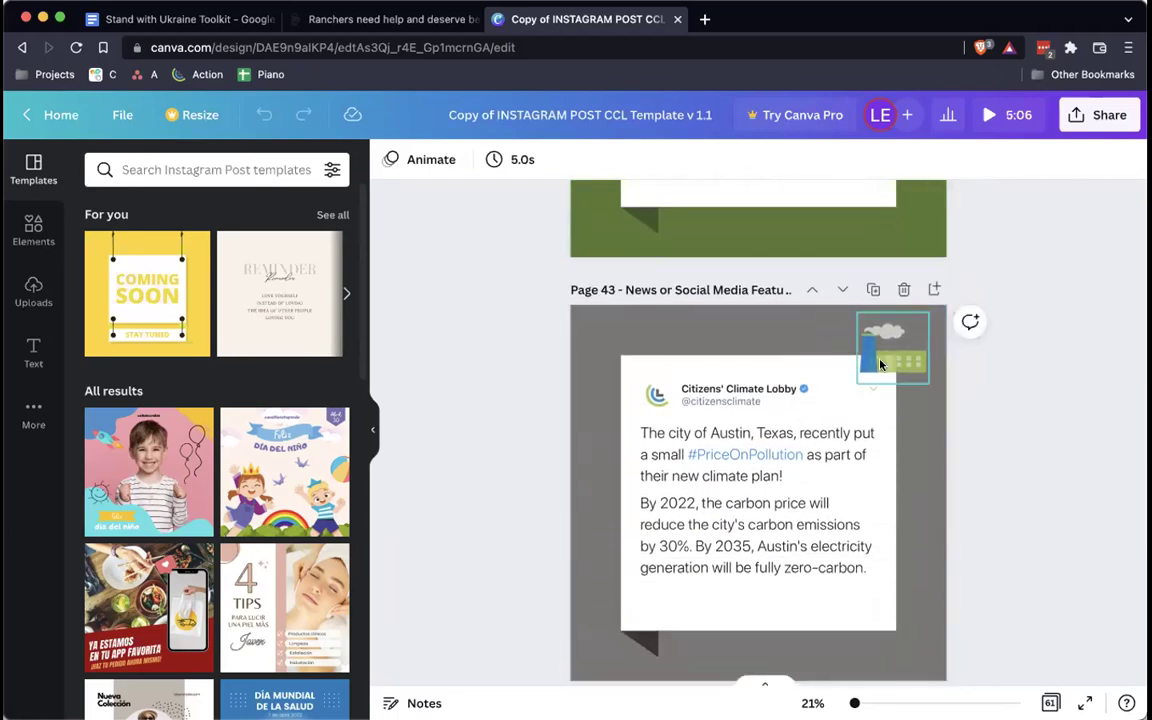
scroll(1034, 411, "down", 5)
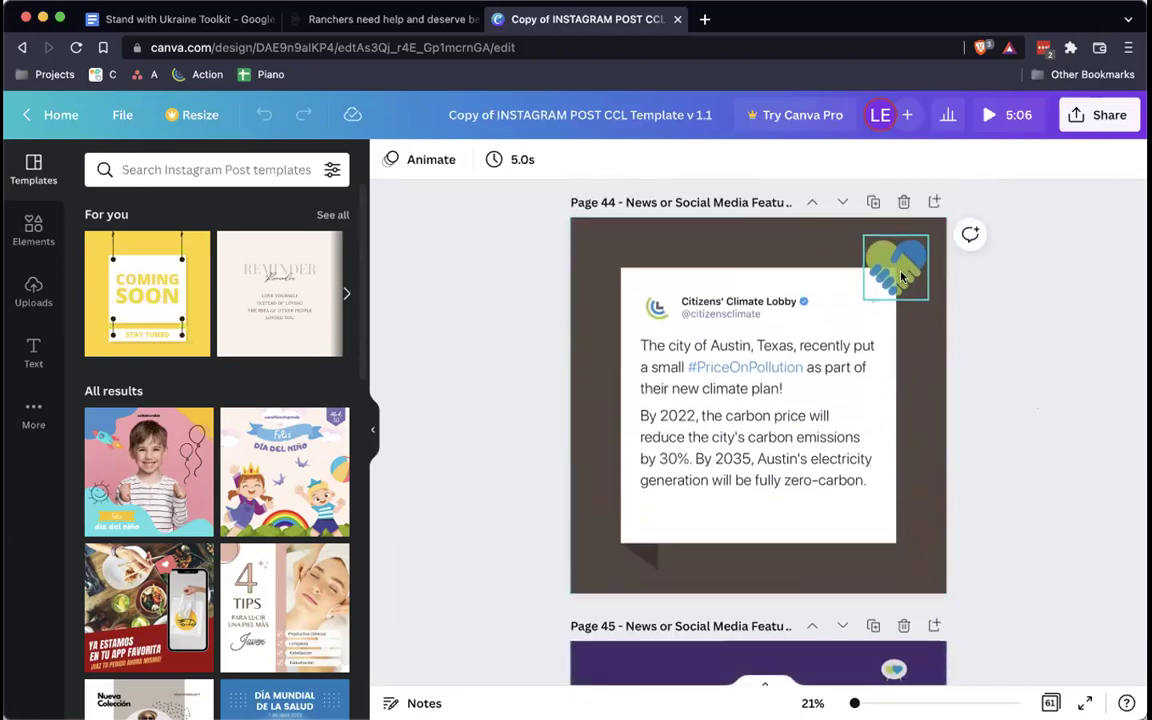
scroll(901, 277, "down", 5)
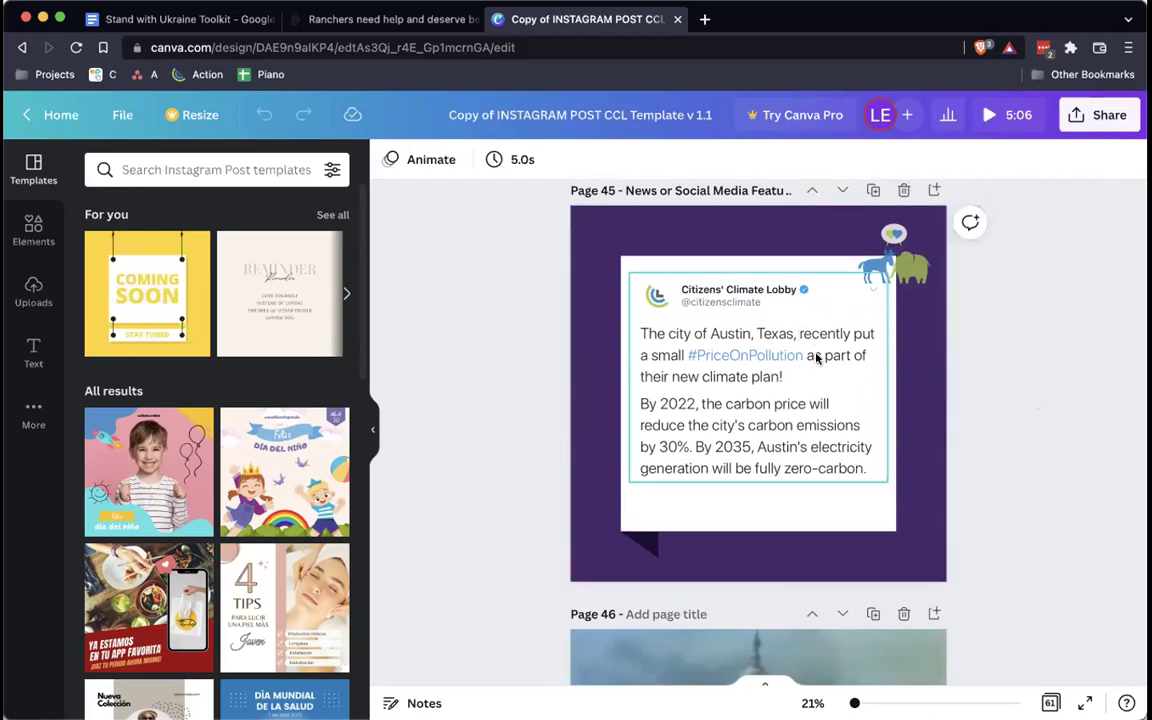
scroll(816, 358, "up", 5)
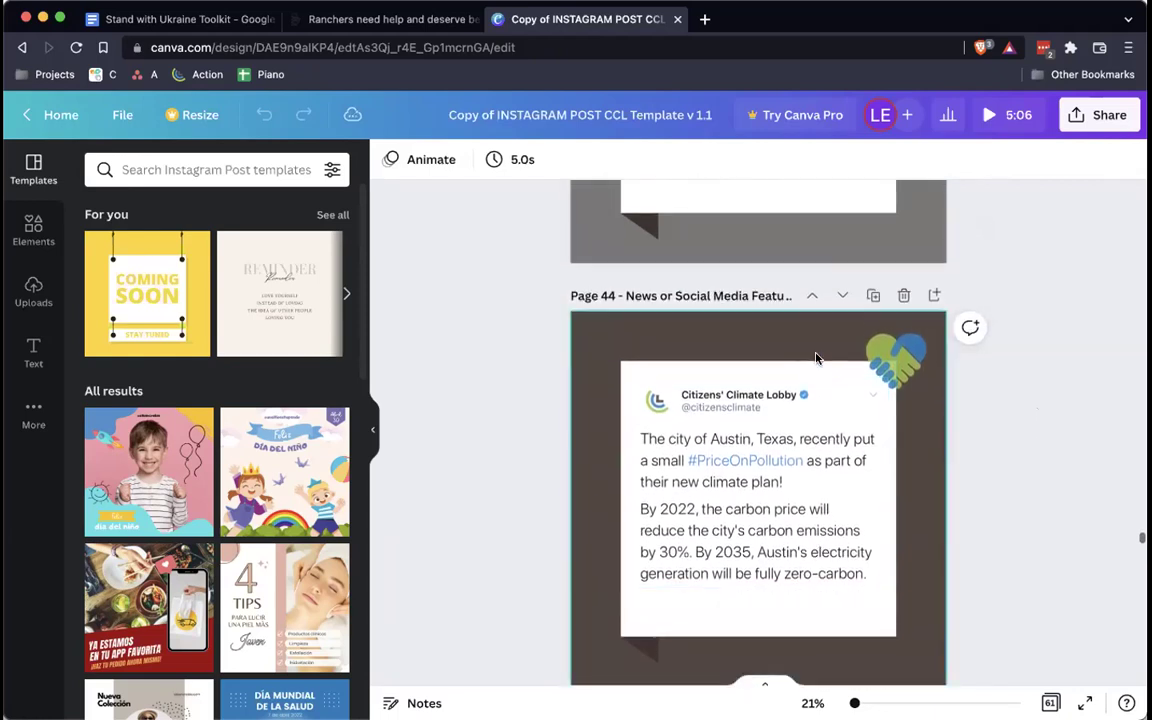
scroll(816, 358, "up", 6)
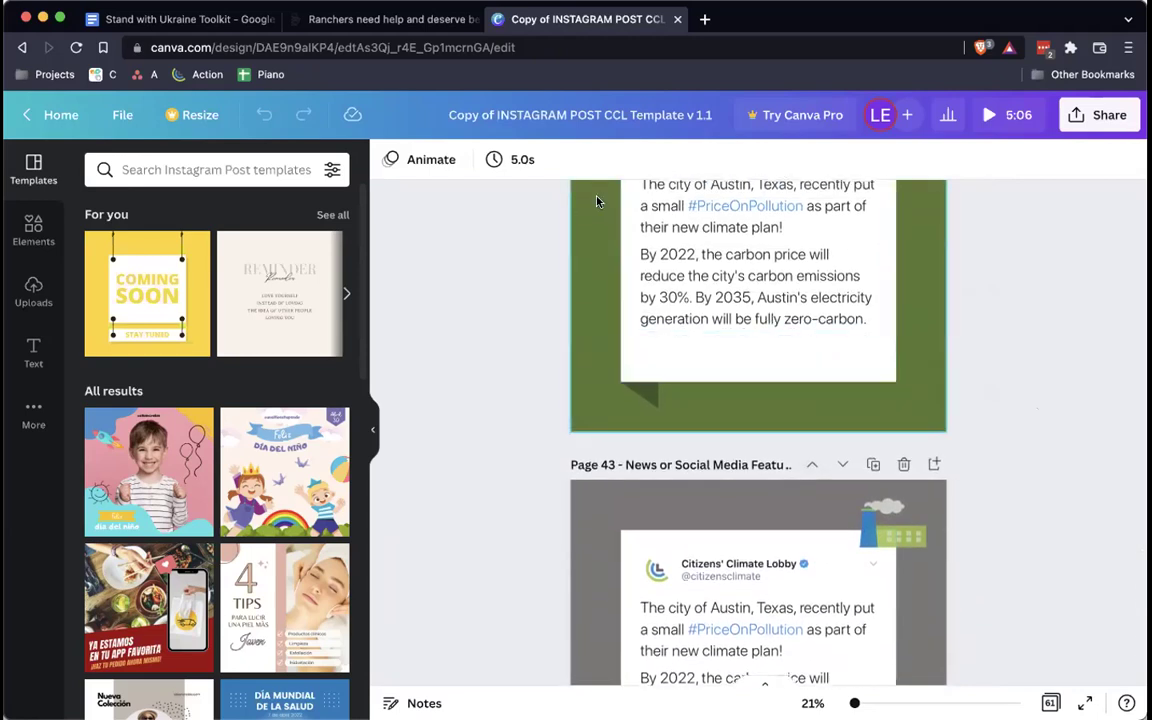
Open instagram.com in a new browser tab and go to the signed-in account's profile.
left_click(706, 20)
type("instagram.com")
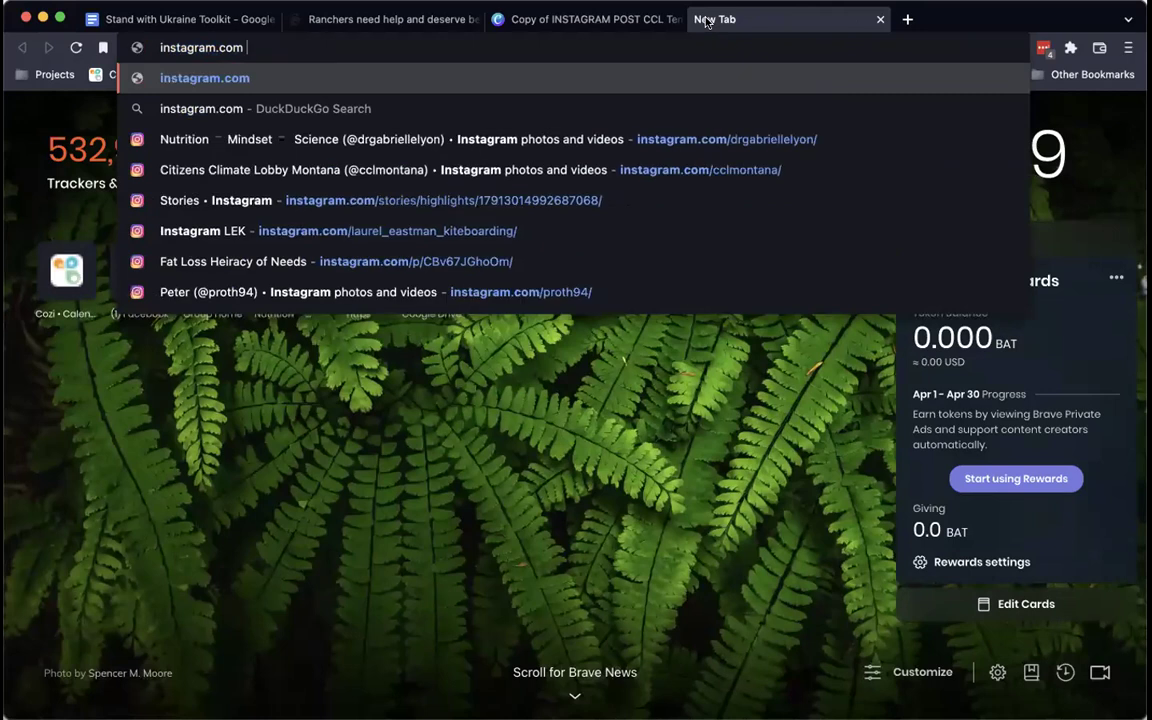
key("Return")
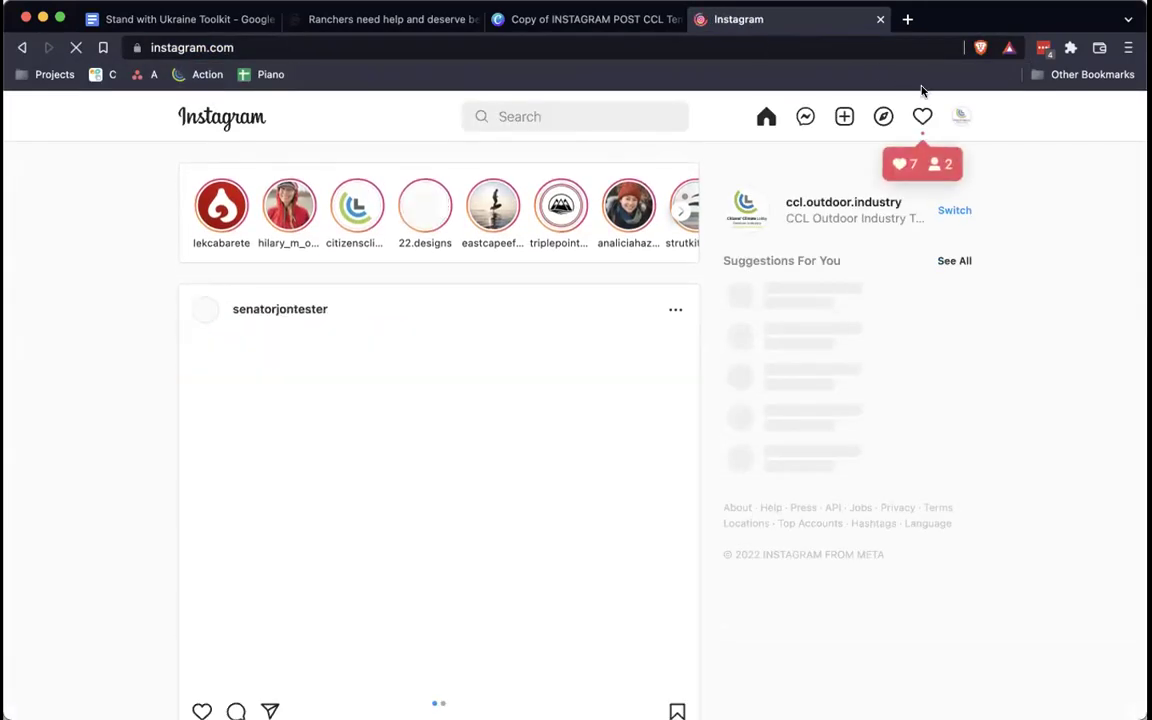
left_click(958, 116)
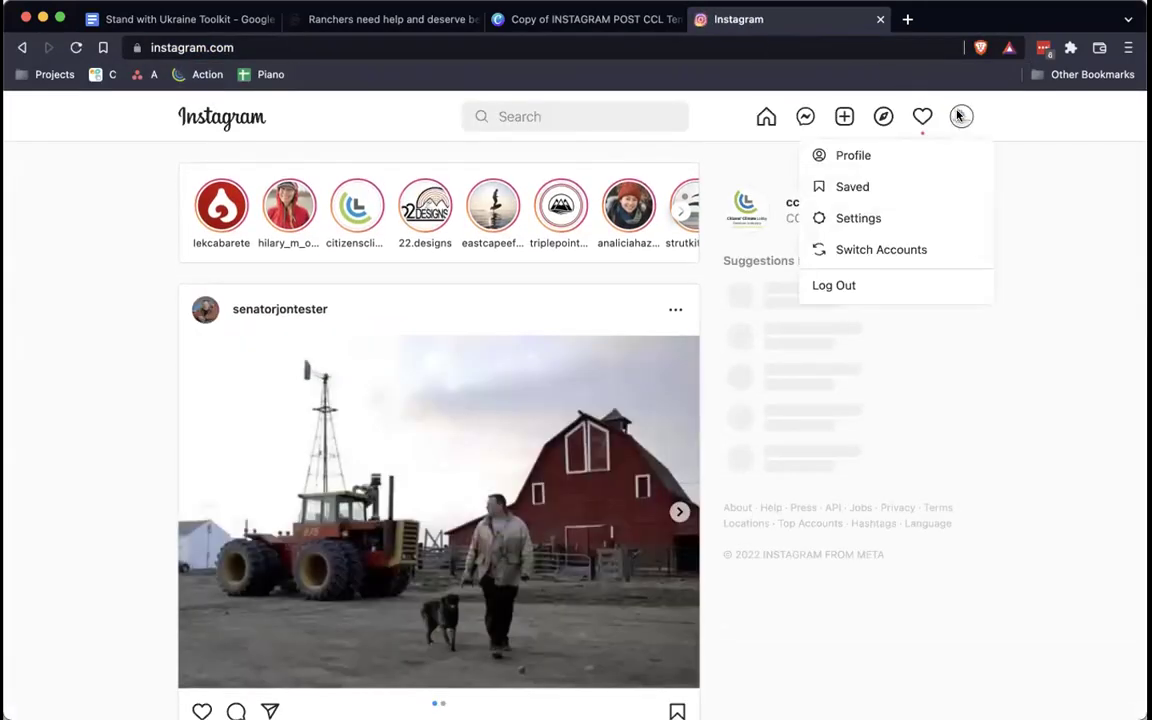
left_click(862, 155)
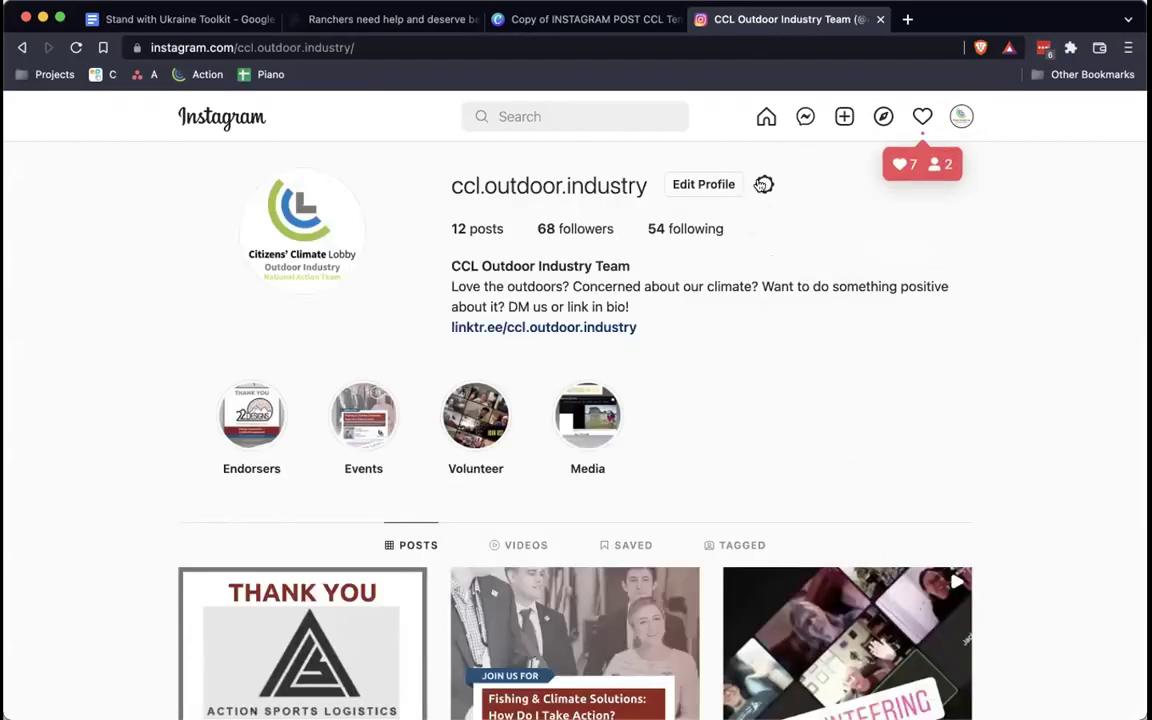
Switch Instagram accounts by logging in with the CCLMontana username and password saved in LastPass.
left_click(959, 118)
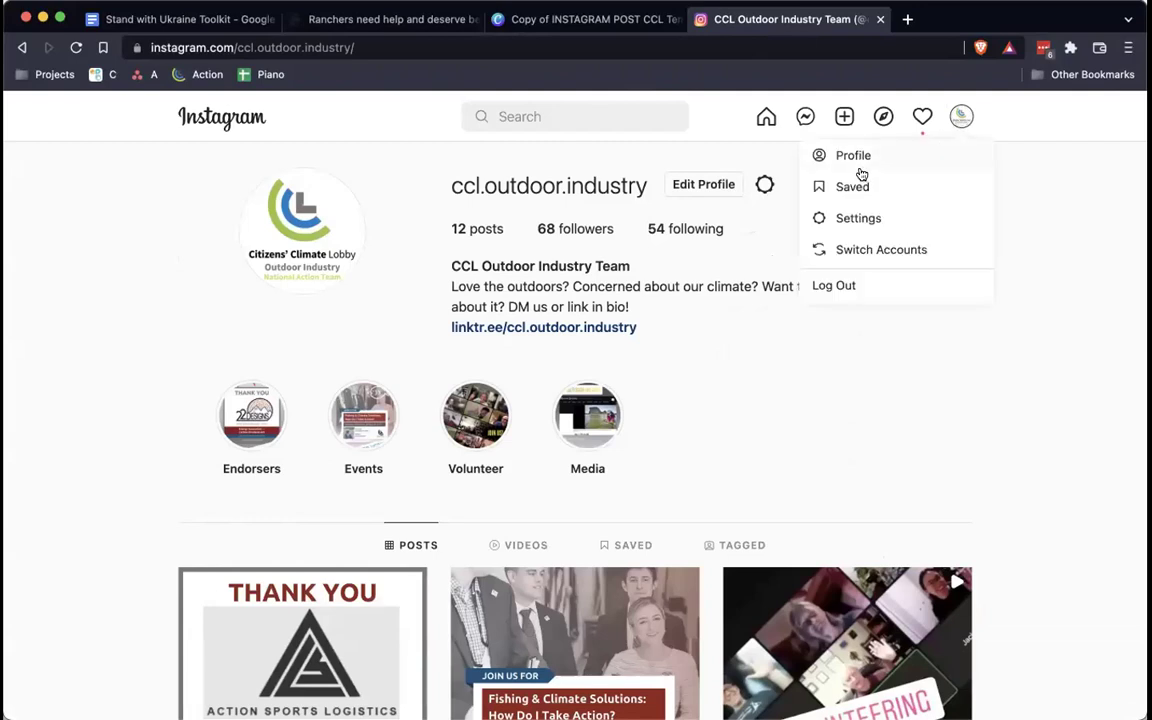
left_click(882, 250)
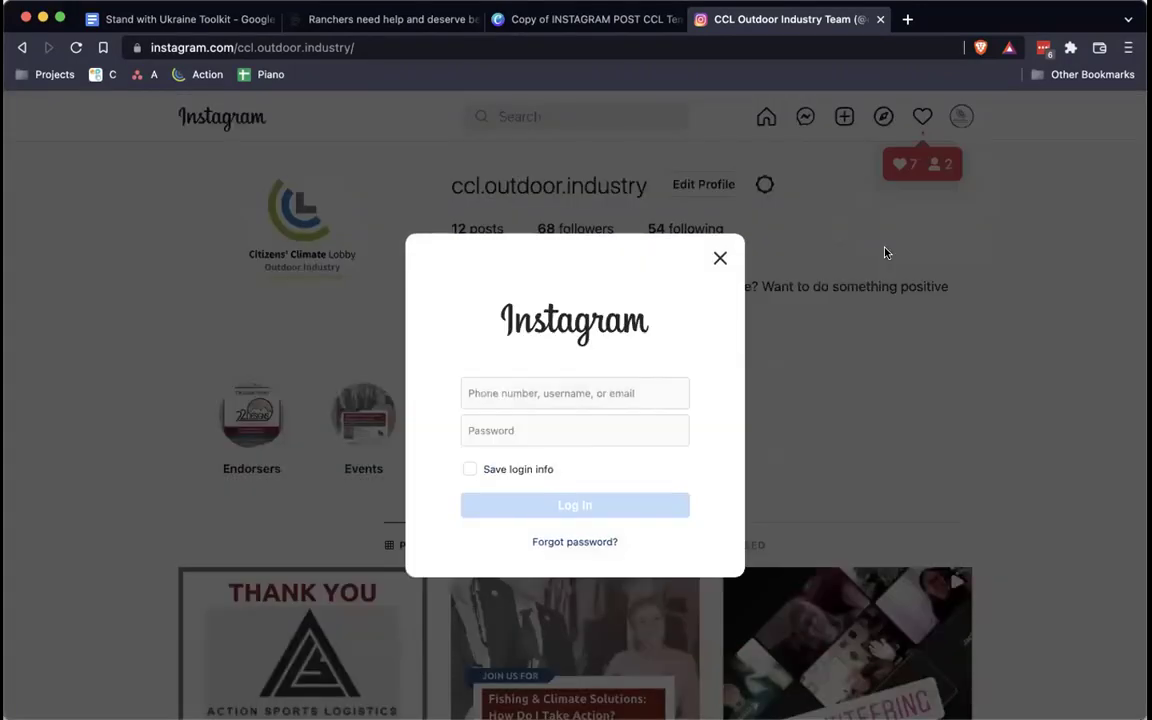
left_click(670, 396)
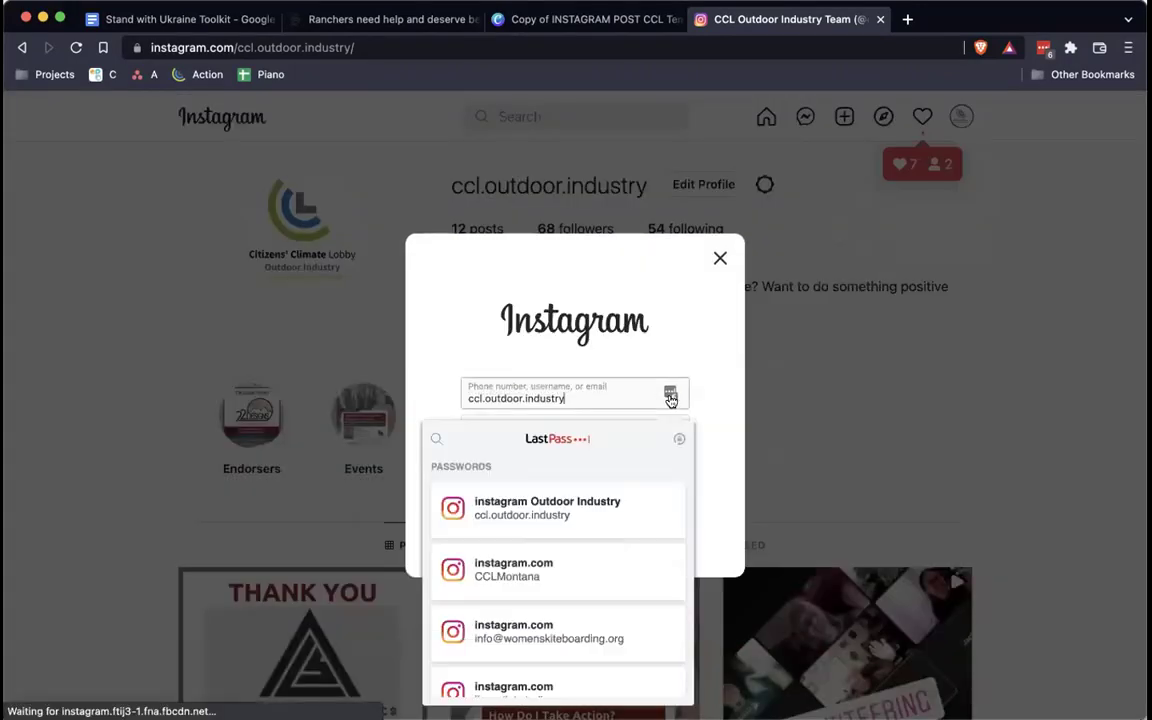
left_click(522, 575)
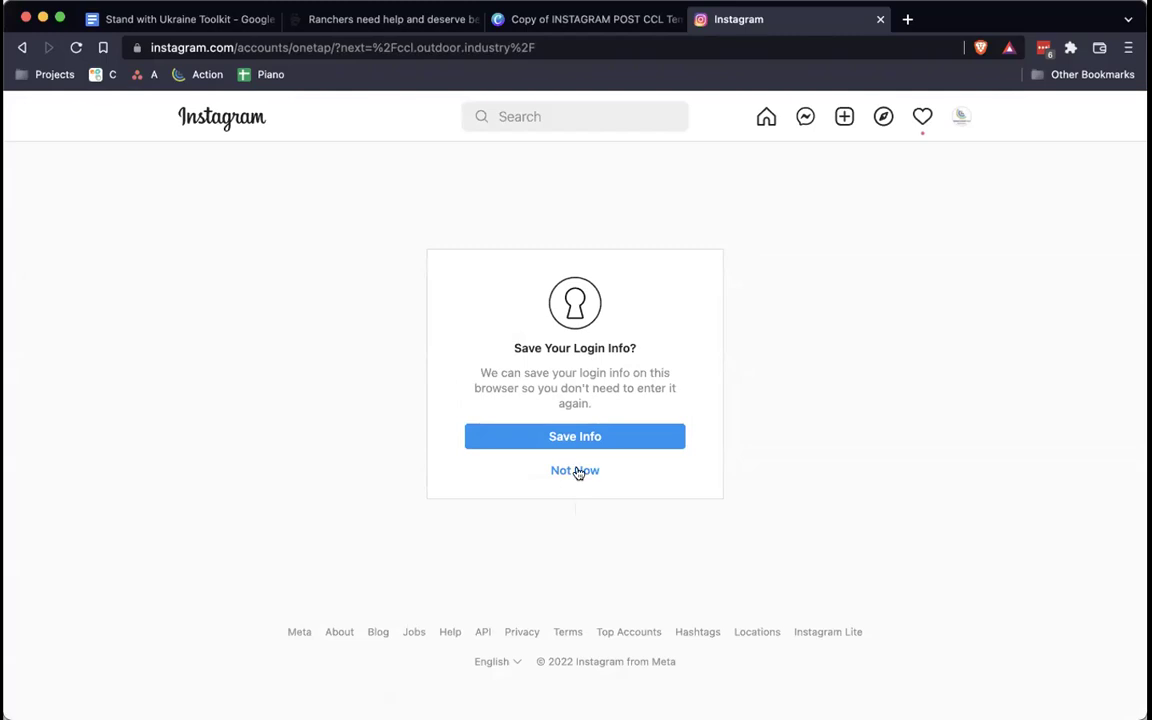
Decline saving the Instagram login info, skim the ccl.outdoor.industry posts, and open the cclmontana profile through search.
left_click(576, 471)
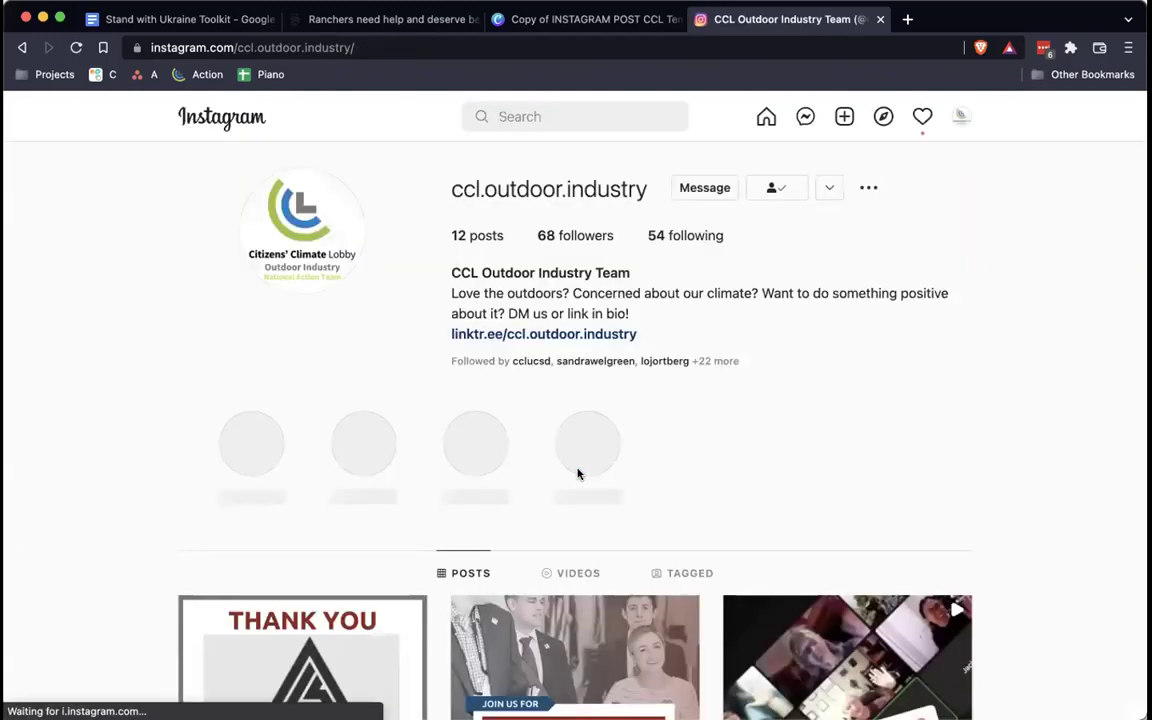
scroll(1055, 415, "down", 2)
scroll(1055, 415, "down", 5)
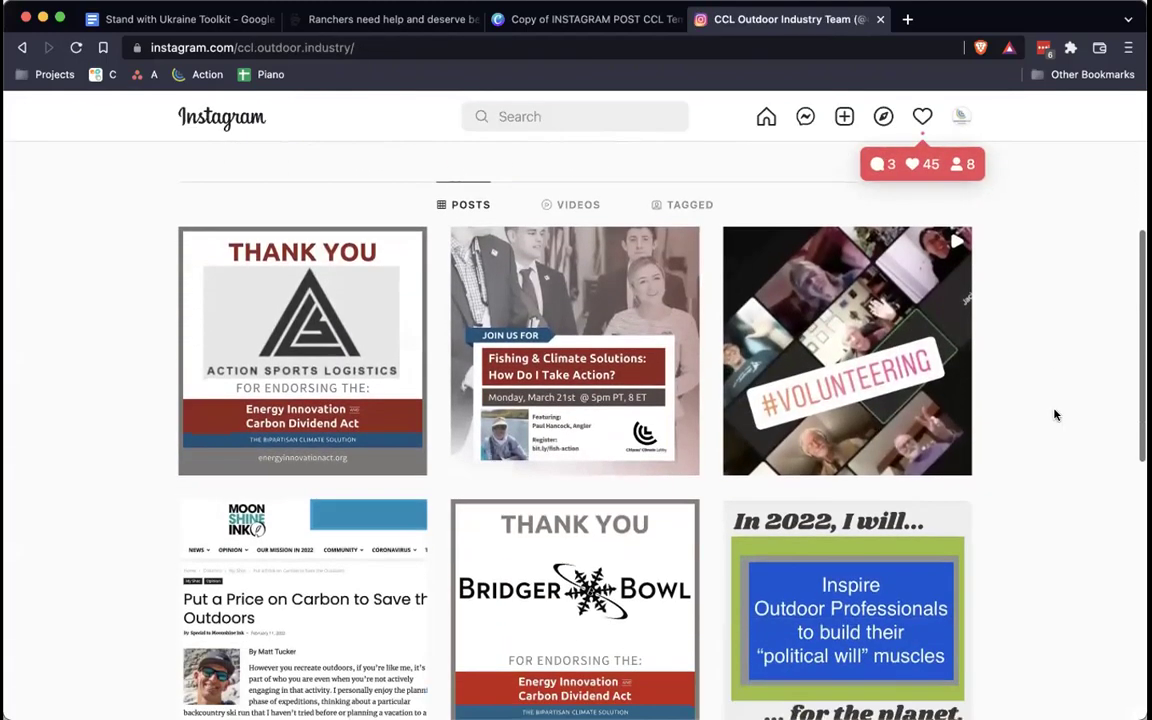
left_click(578, 108)
type("cclmontana")
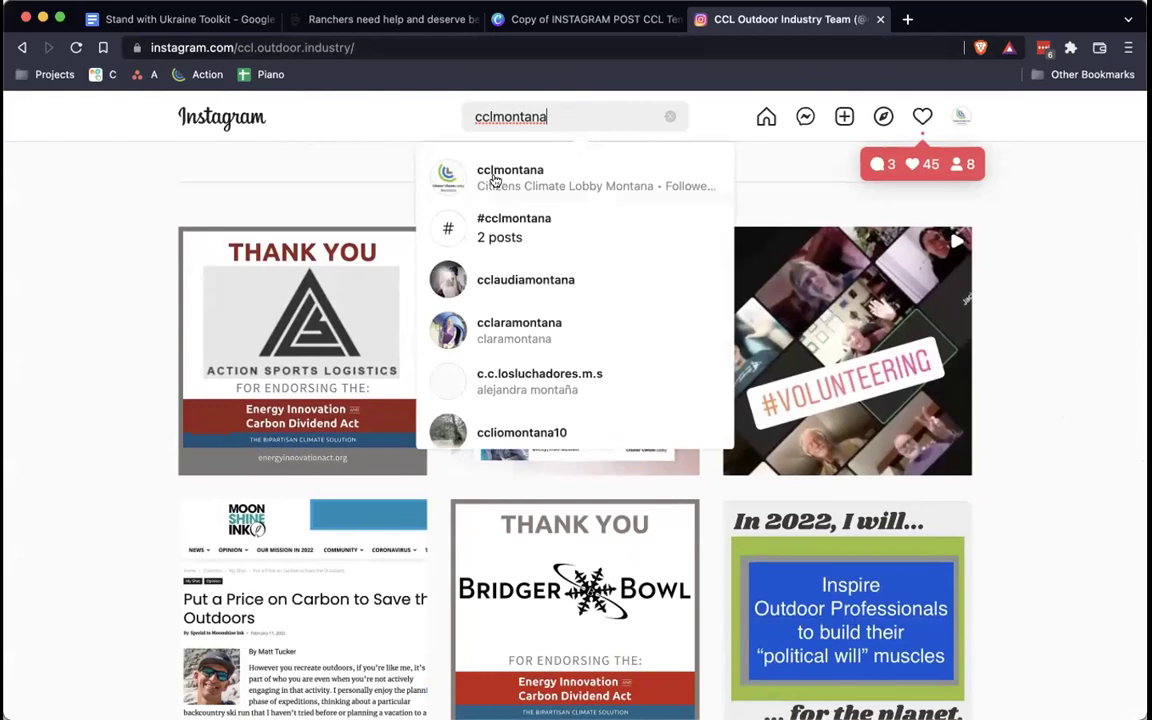
left_click(493, 180)
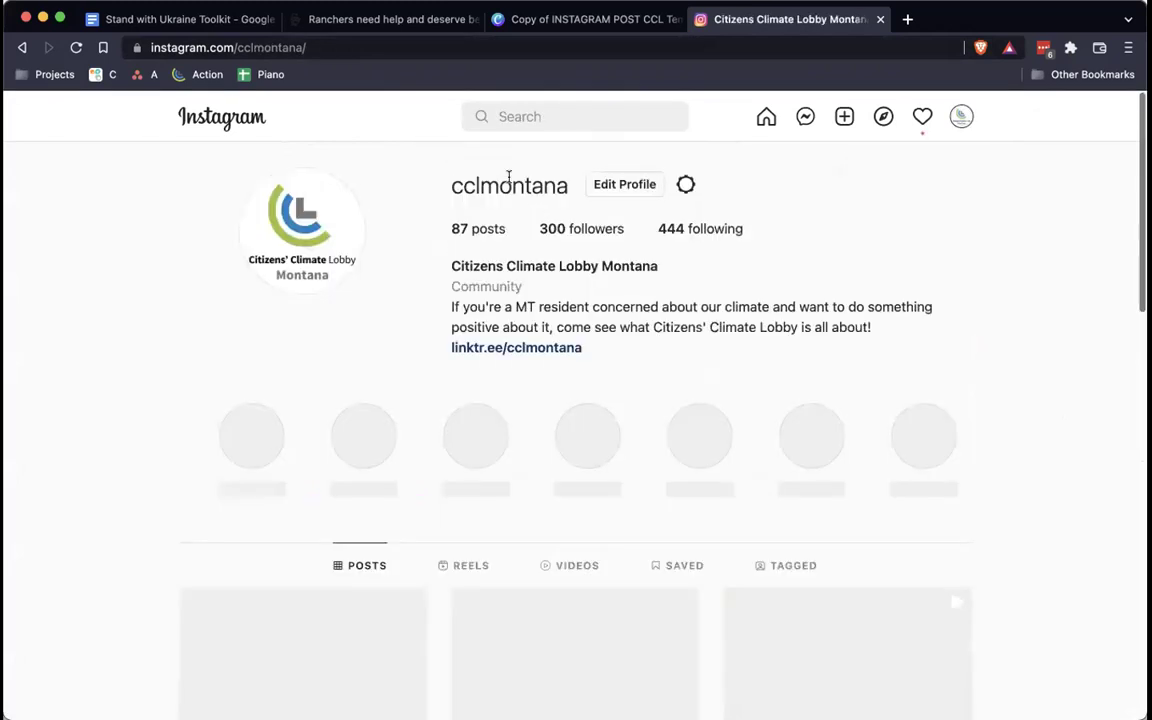
Look through the cclmontana posts for examples of letters to the editor and news features made with the CCL templates.
scroll(1003, 295, "down", 5)
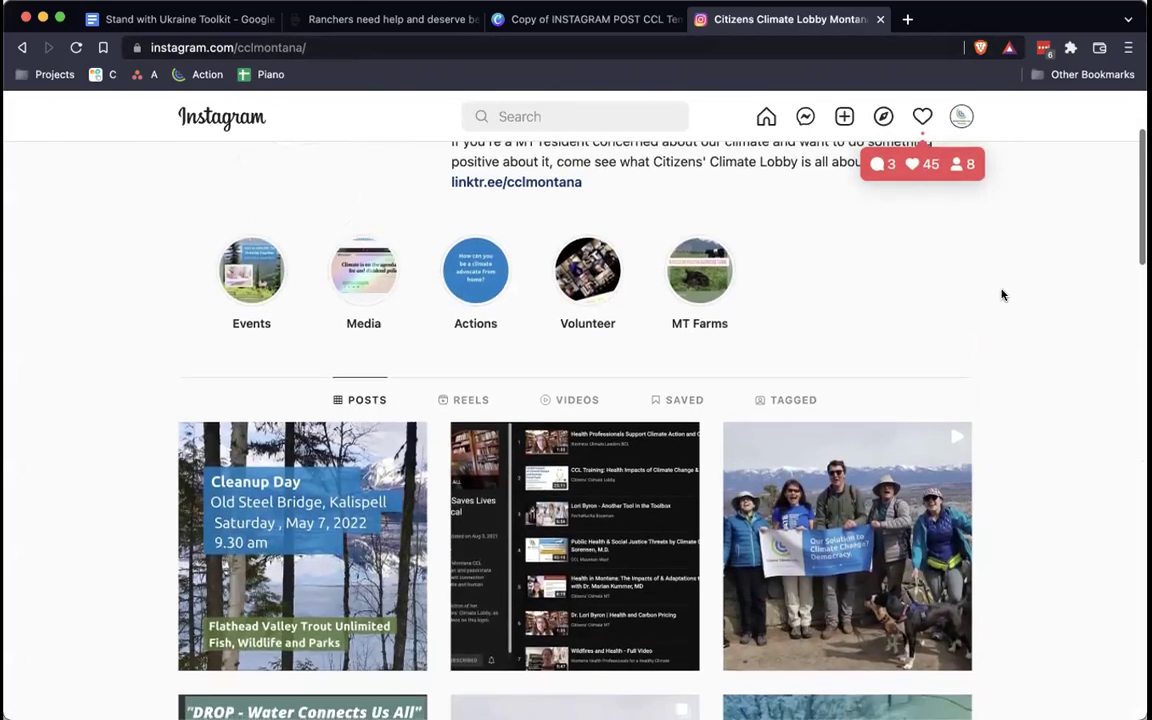
scroll(1003, 295, "down", 3)
scroll(1003, 295, "down", 3)
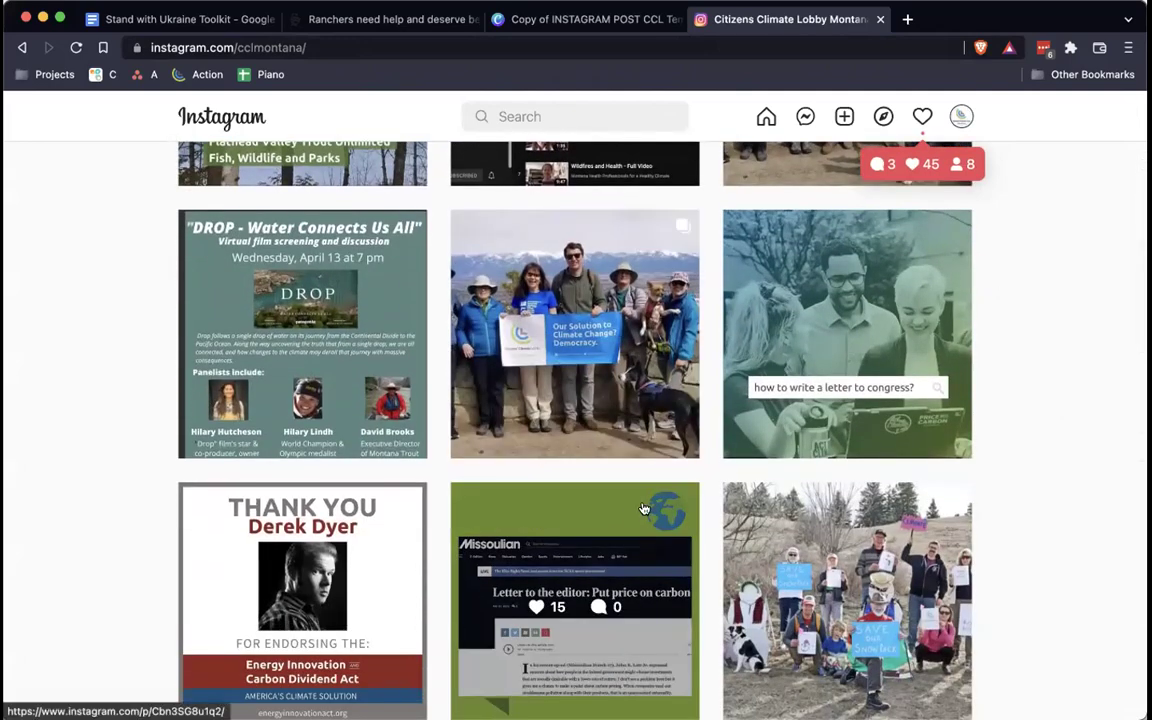
scroll(1049, 484, "down", 8)
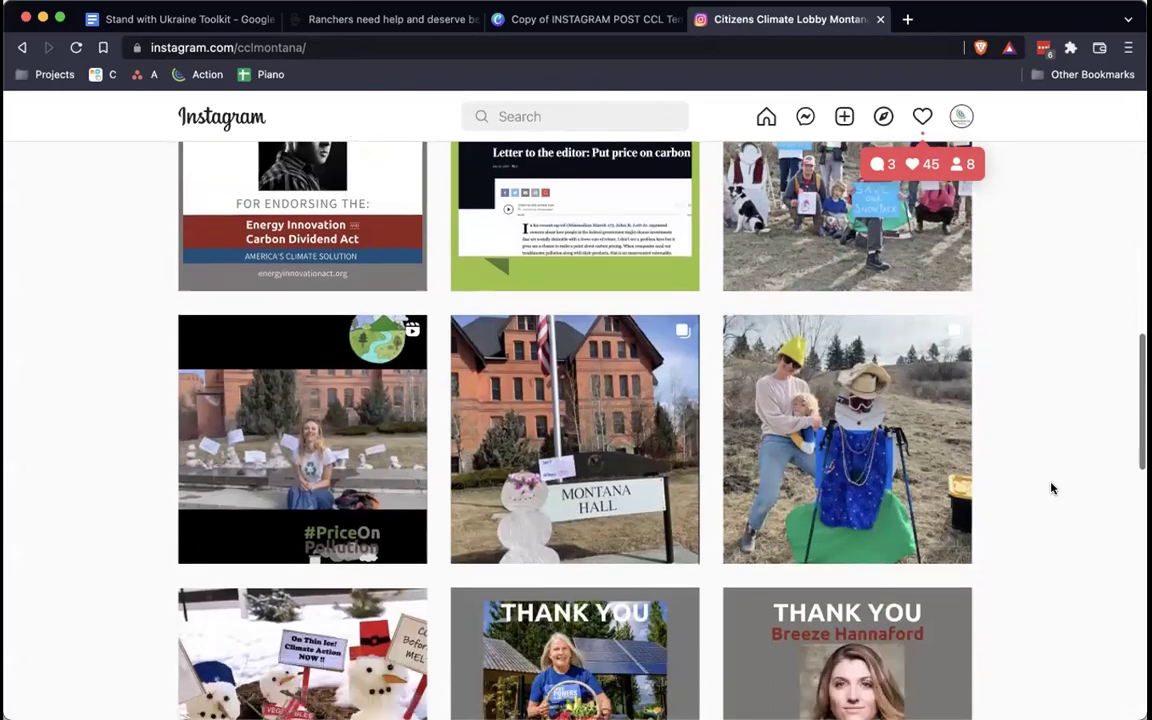
scroll(1051, 488, "down", 8)
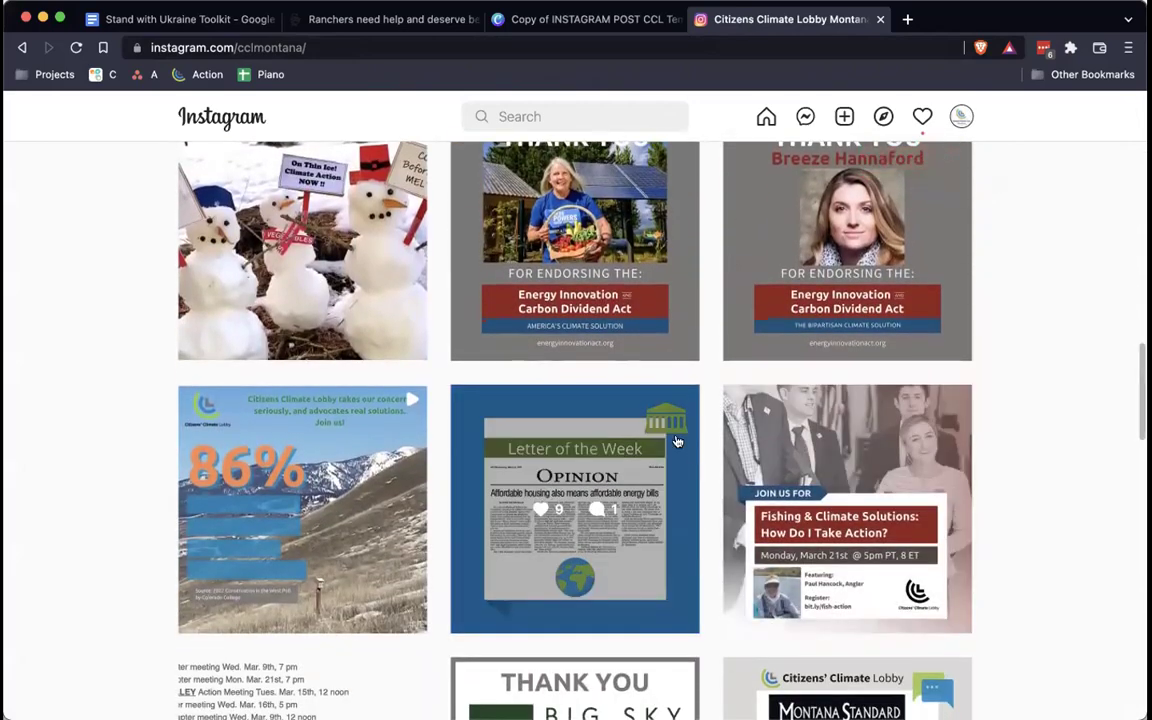
scroll(1049, 435, "down", 8)
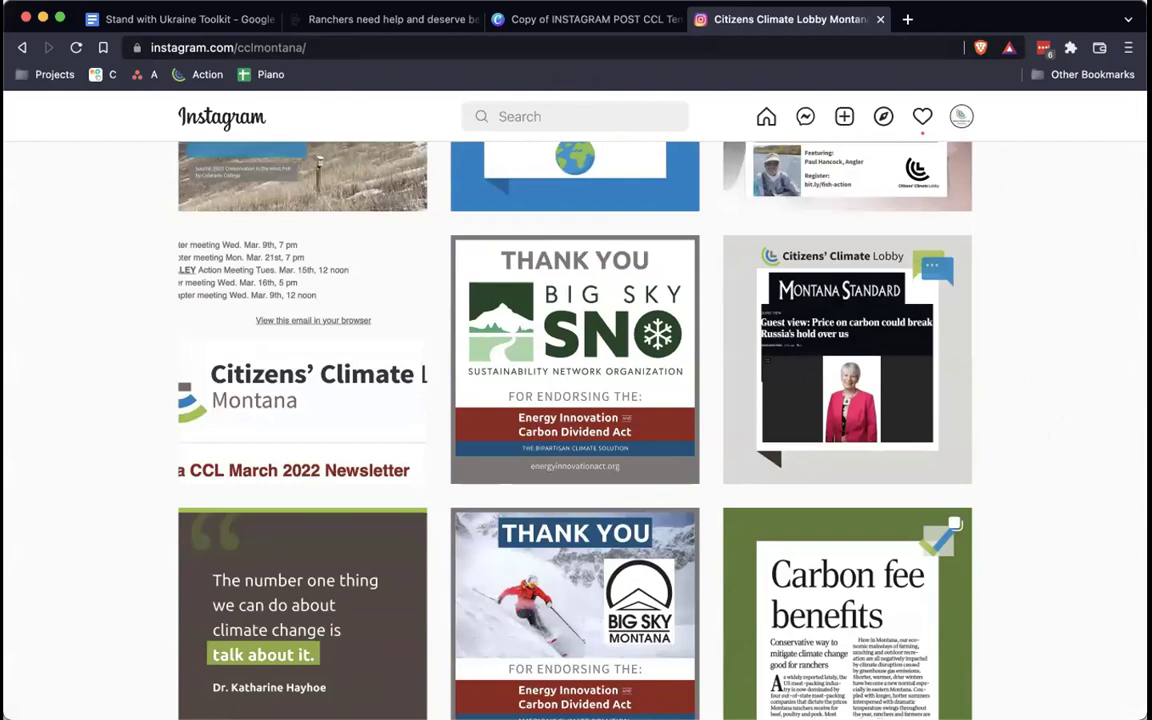
Switch back to the Canva template and select the brown News or Social Media Feature design on page 44.
left_click(595, 19)
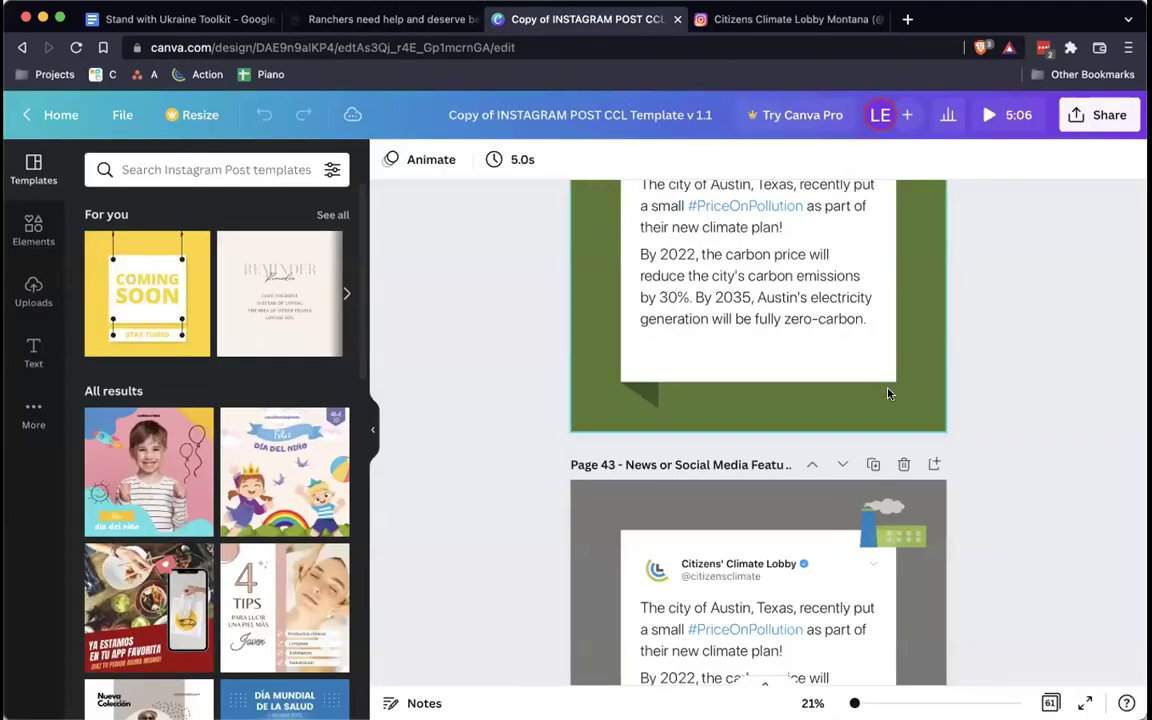
scroll(1012, 420, "down", 4)
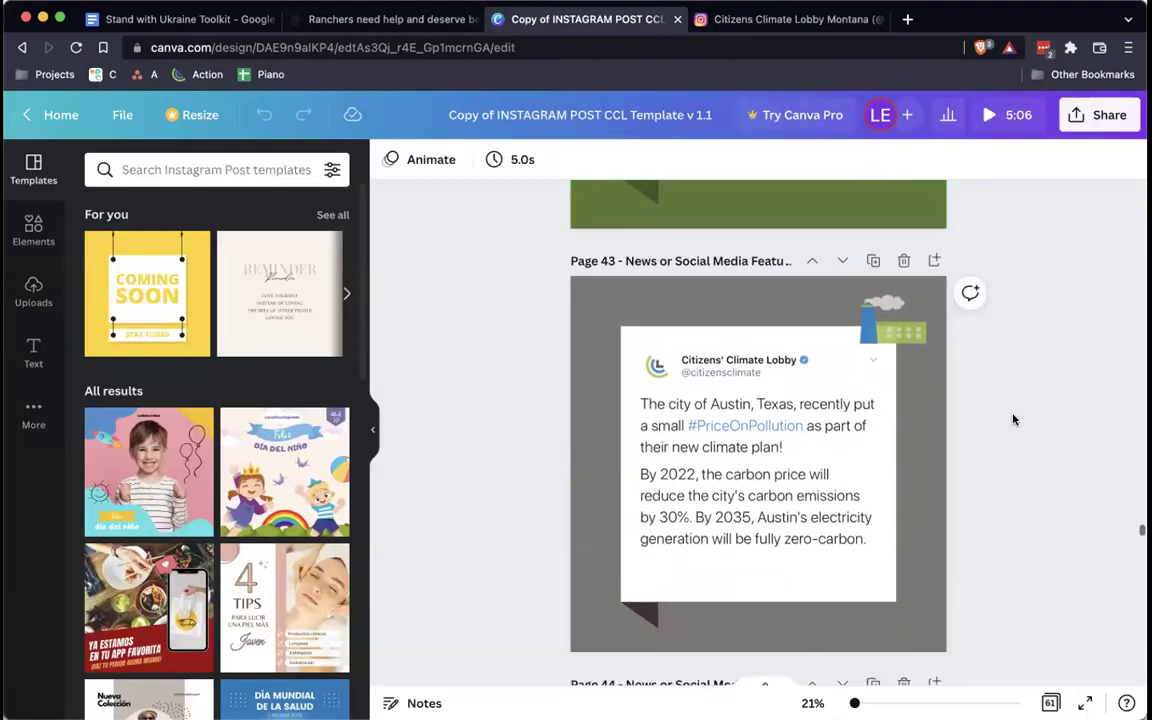
scroll(1012, 420, "down", 3)
scroll(1012, 420, "down", 5)
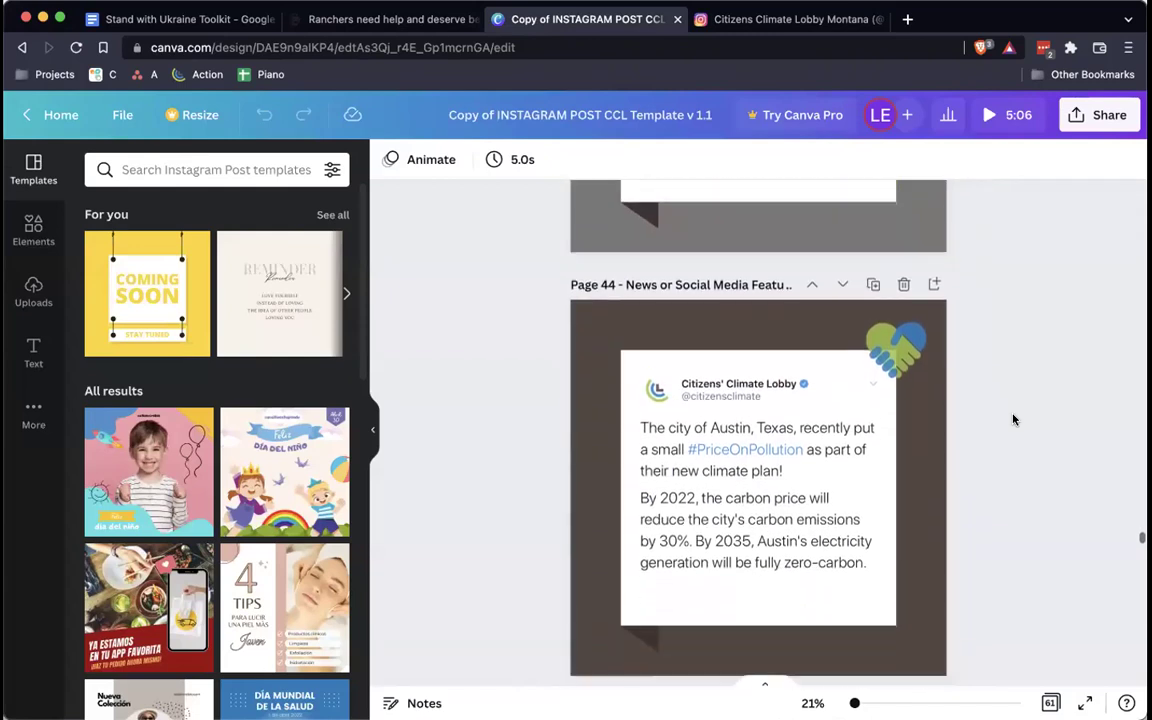
left_click(753, 336)
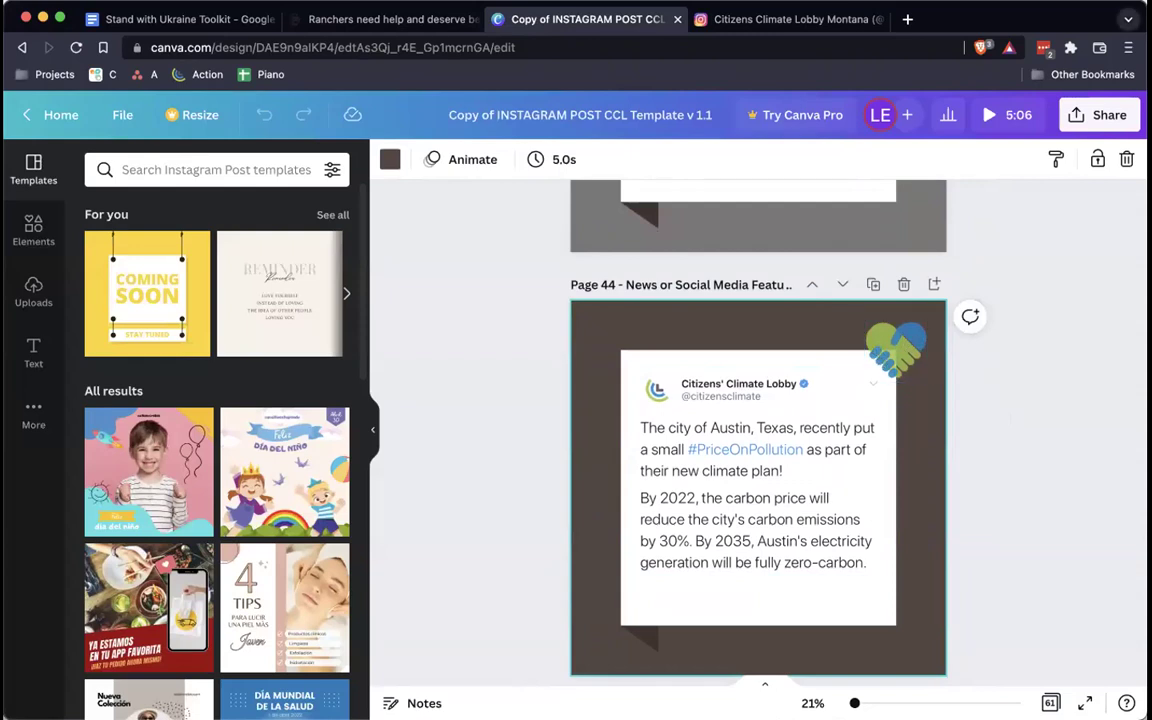
Narrow the browser window to expose the desktop and place the Sidney Herald letter screenshot in page 44's white card.
left_click_drag(1130, 8, 1068, 8)
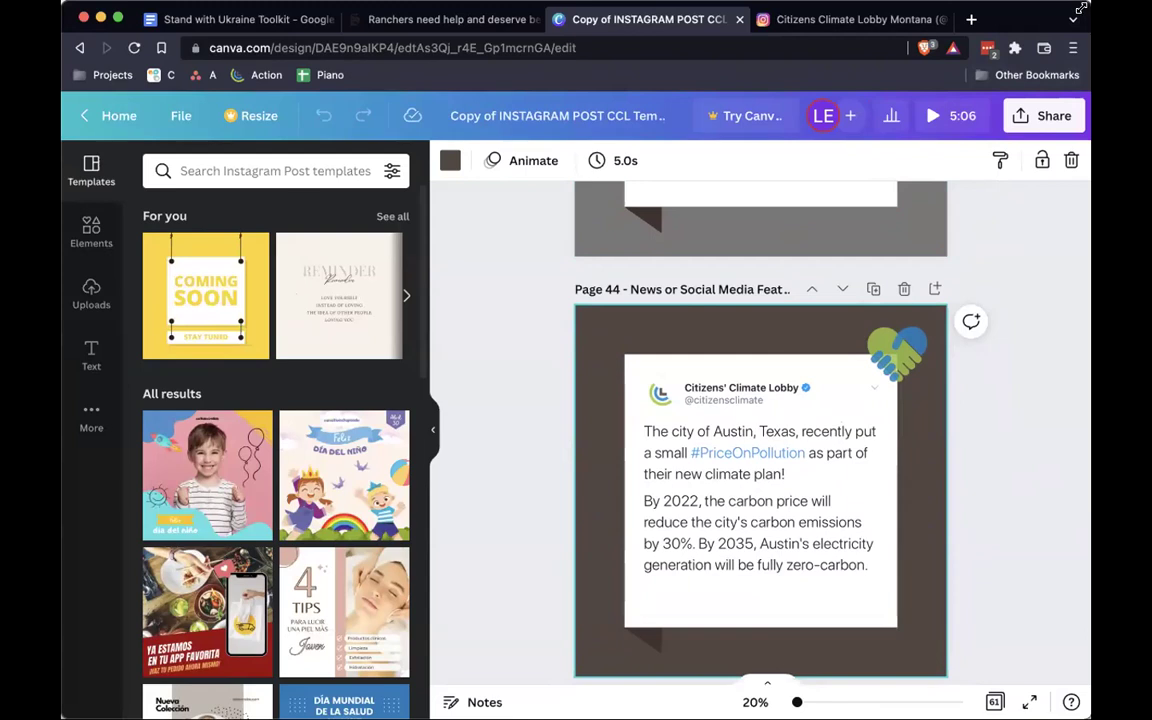
left_click_drag(1080, 8, 1033, 8)
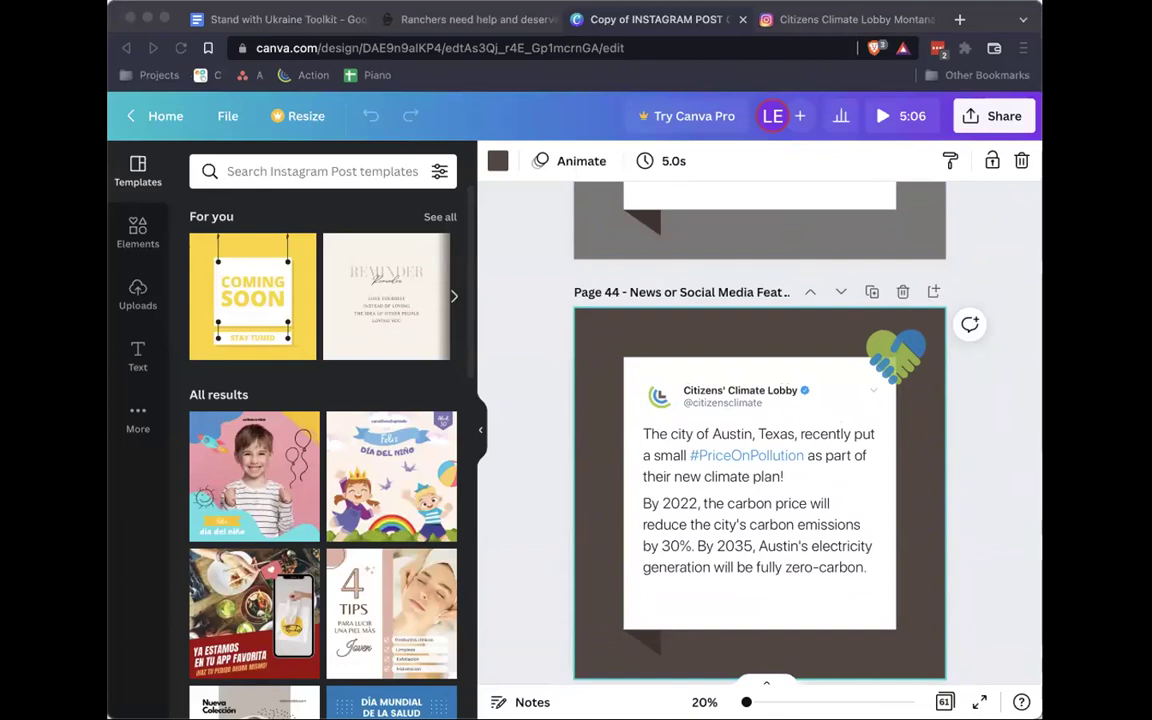
left_click_drag(1040, 560, 757, 466)
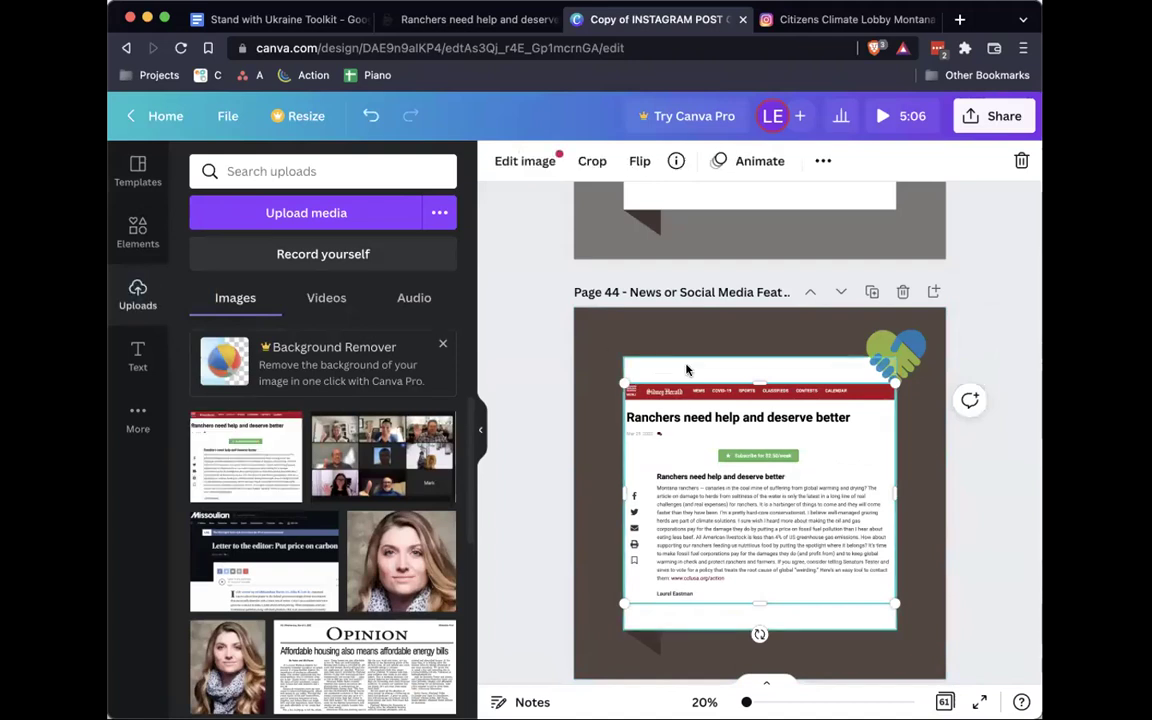
Delete the white card shapes behind the letter screenshot on page 44, moving the screenshot aside to reach them.
left_click(658, 368)
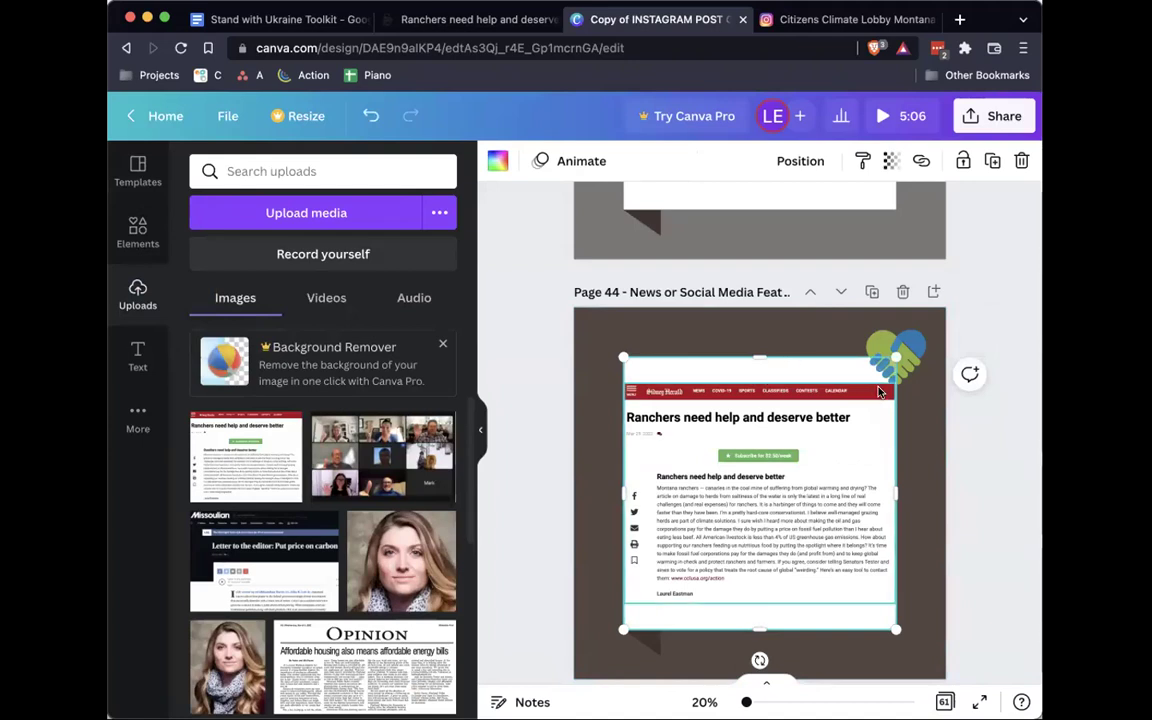
key("Delete")
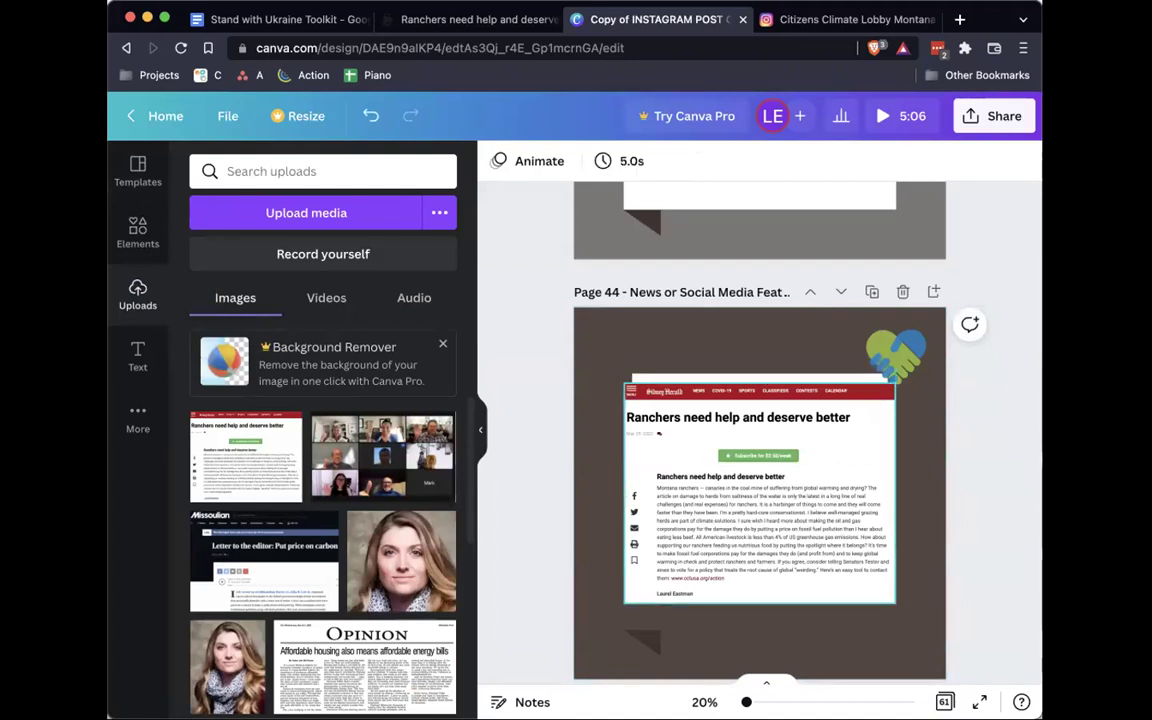
left_click(799, 401)
left_click_drag(799, 401, 831, 461)
left_click(880, 430)
key("Delete")
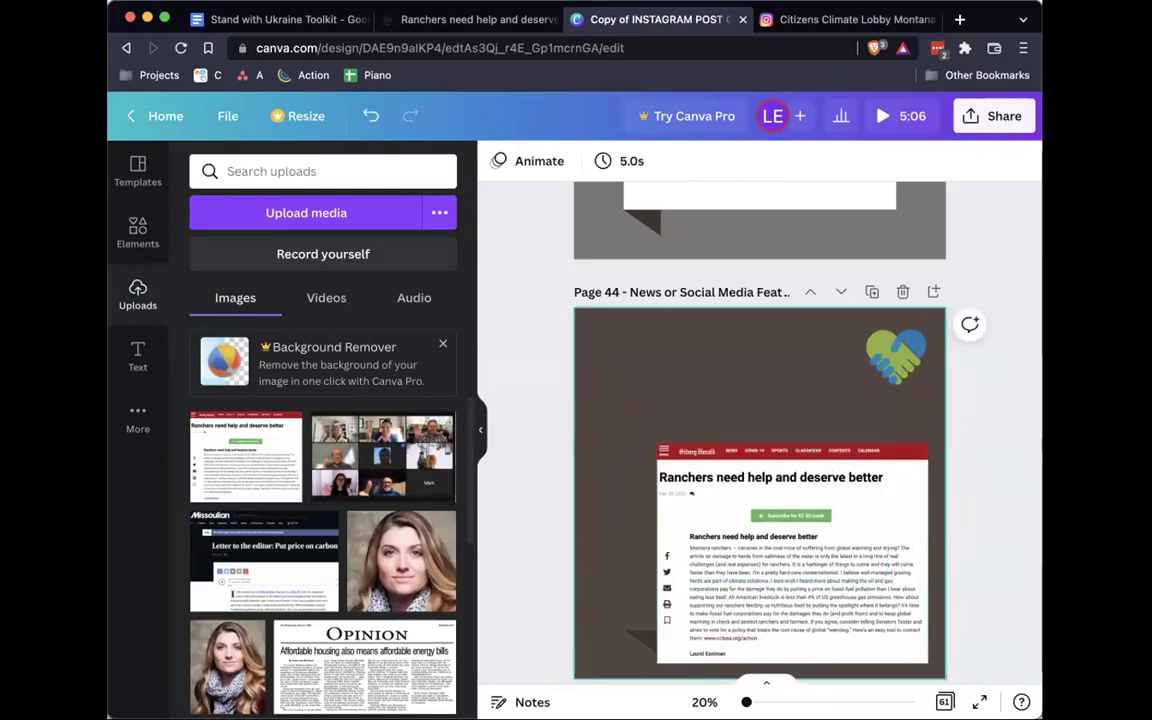
Align the letter screenshot with the folded ribbon corner on page 44, enlarge it and centre it horizontally.
left_click_drag(895, 497, 865, 463)
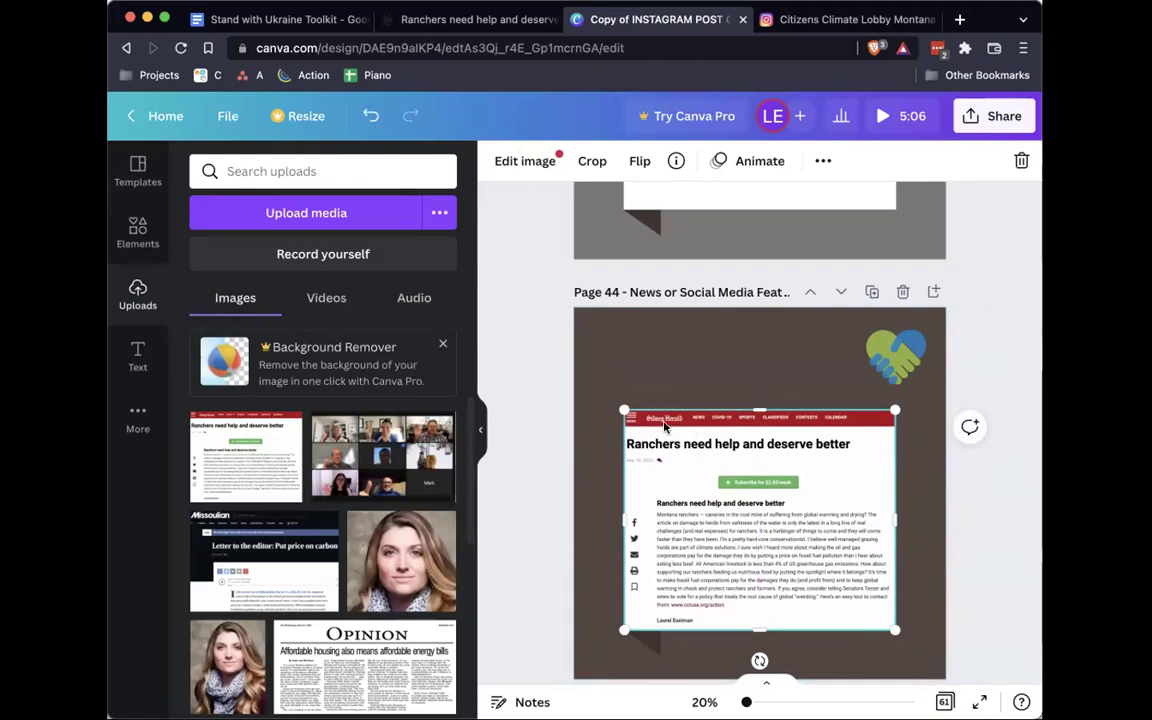
left_click_drag(614, 405, 587, 385)
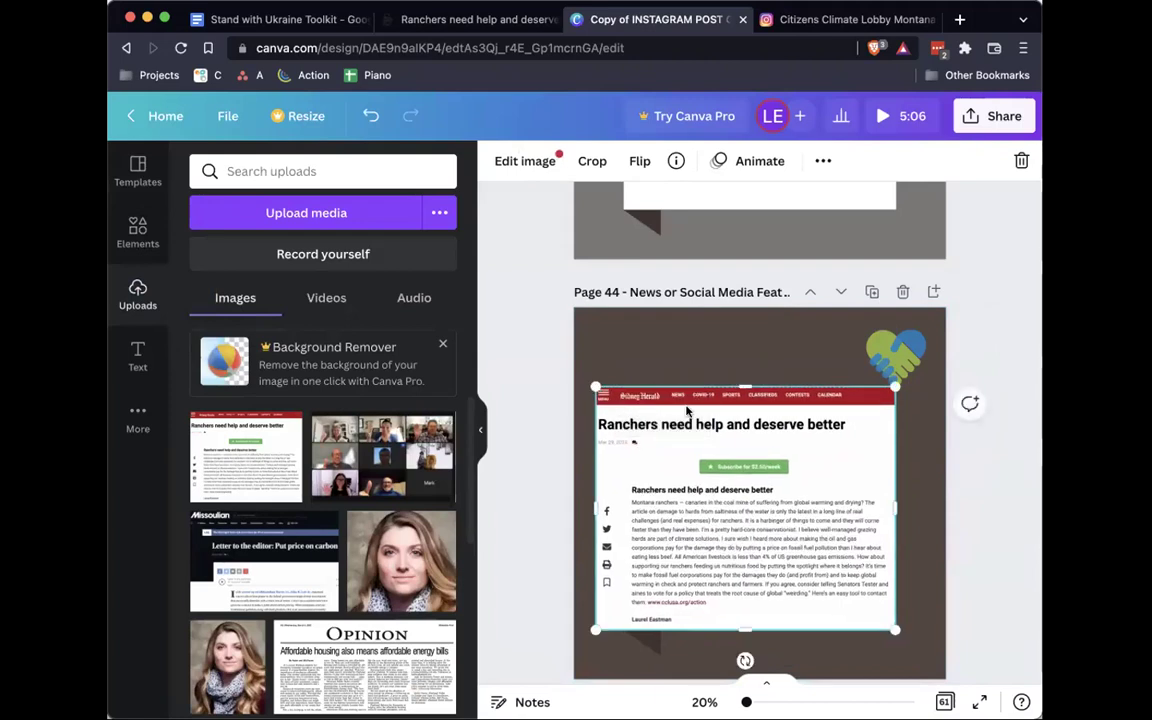
left_click_drag(834, 440, 845, 438)
Shift the handshake heart icon slightly up and left above the letter screenshot's upper corner.
left_click(901, 352)
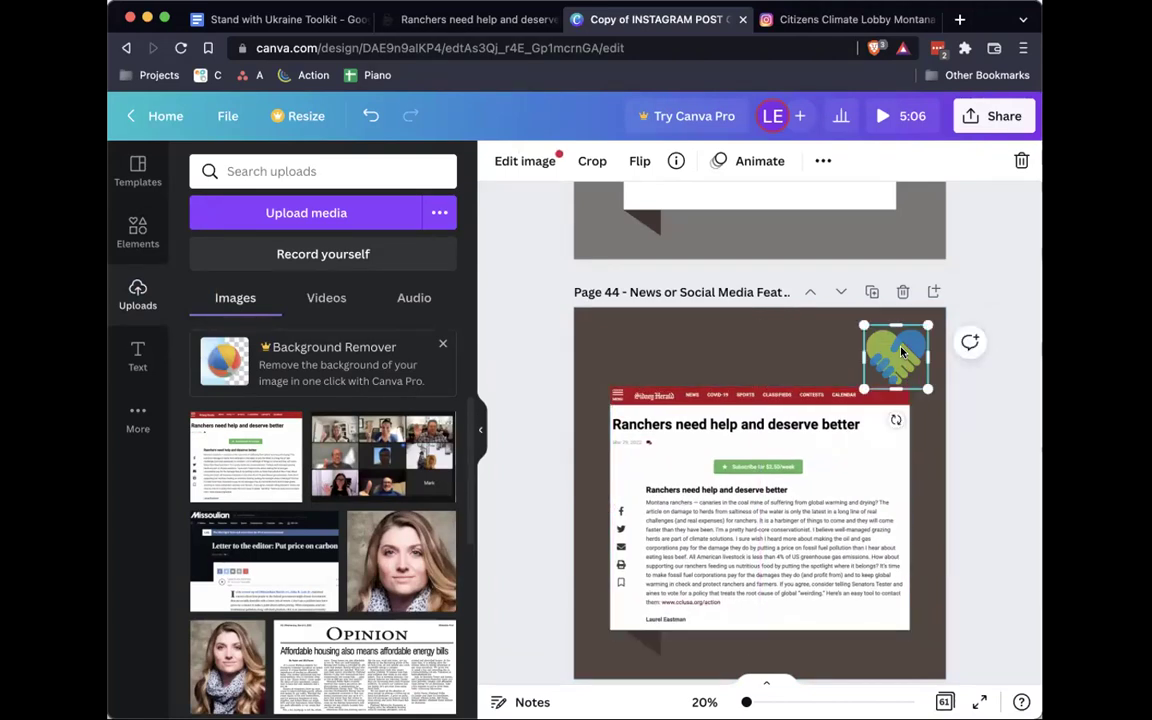
left_click_drag(901, 352, 897, 345)
left_click(885, 459)
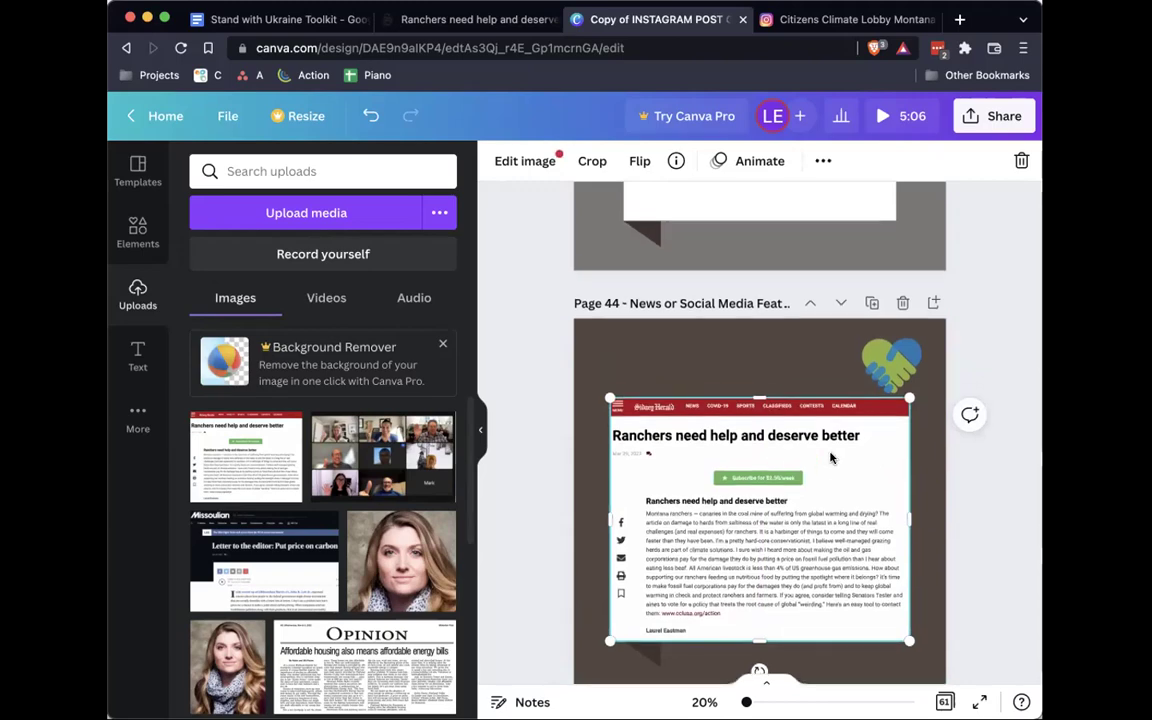
Copy the dark green headline bar from the BRANDING design on page 3.
scroll(830, 457, "up", 20)
scroll(830, 457, "up", 20)
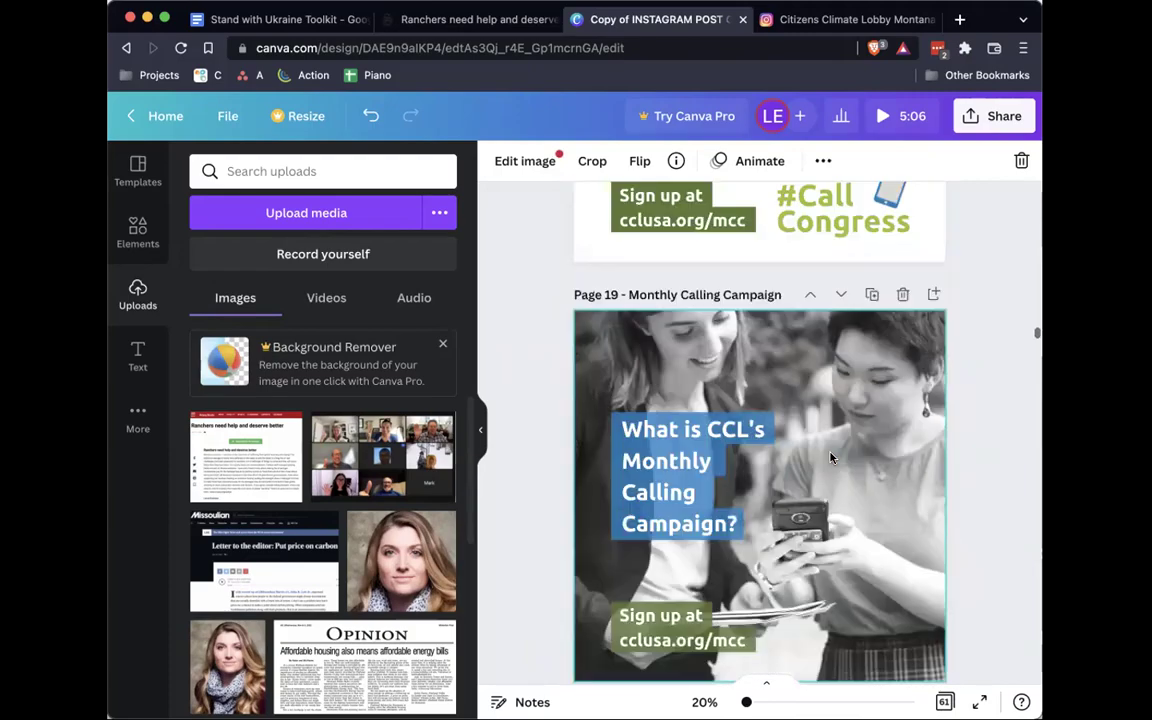
scroll(830, 457, "up", 20)
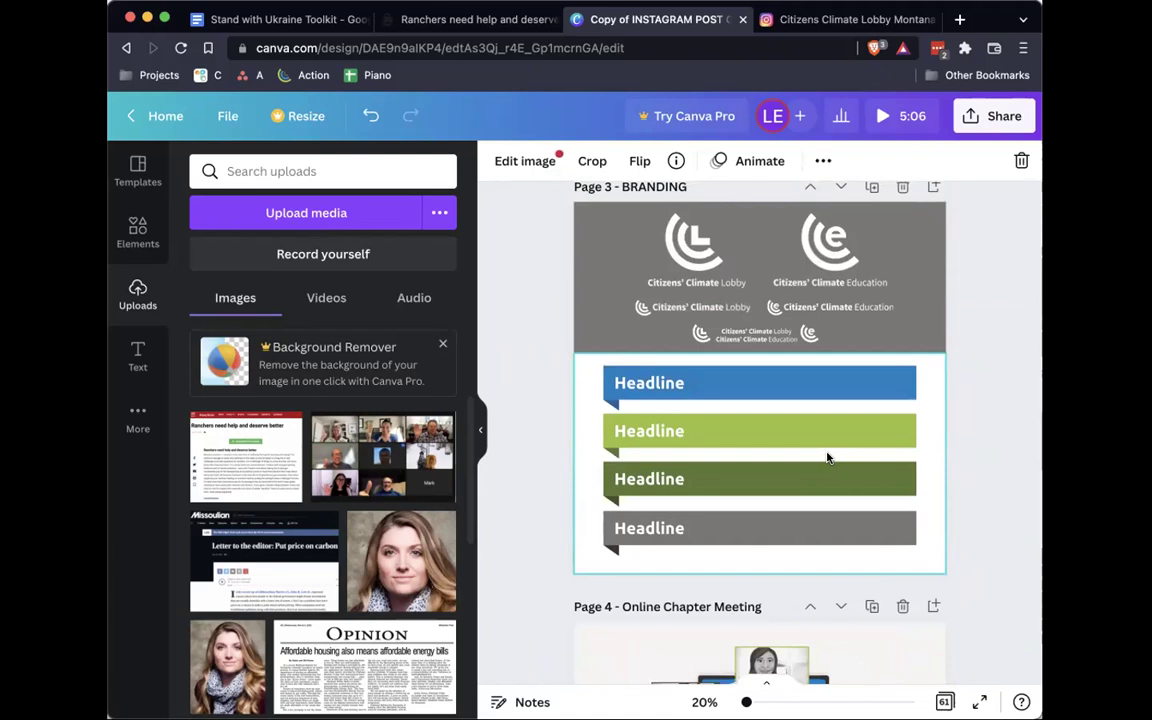
left_click(786, 488)
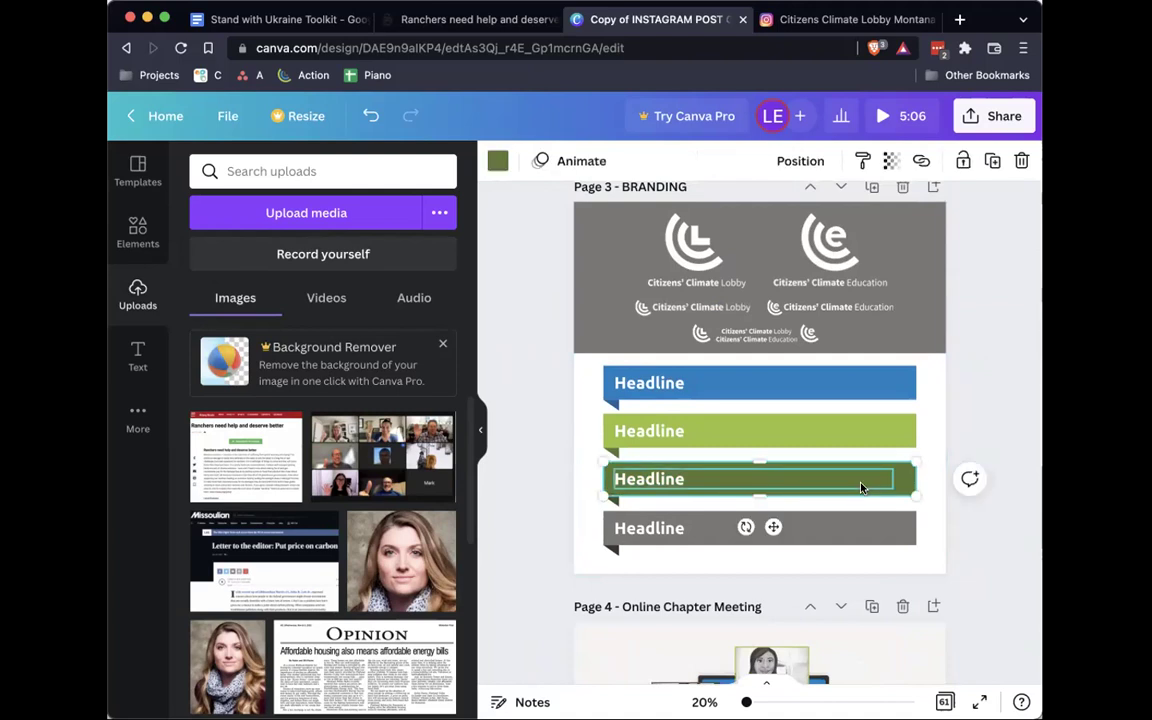
Return to page 44 and paste the copied dark green headline bar onto the letter design.
scroll(706, 486, "down", 20)
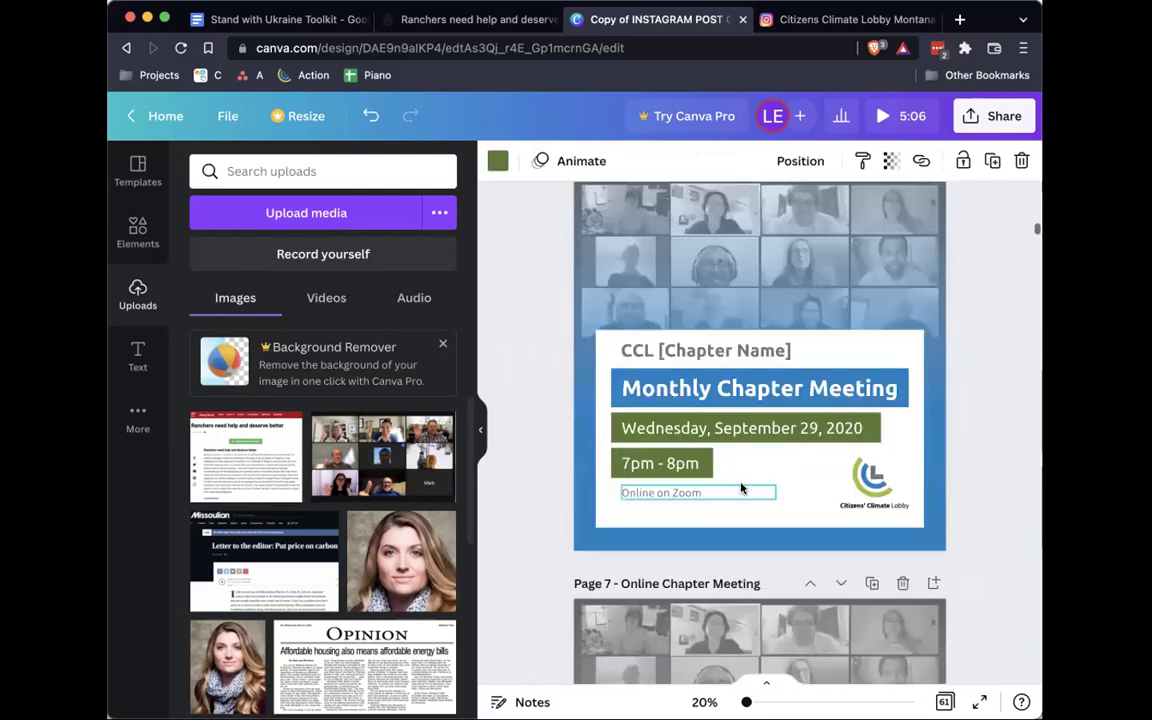
scroll(742, 488, "down", 20)
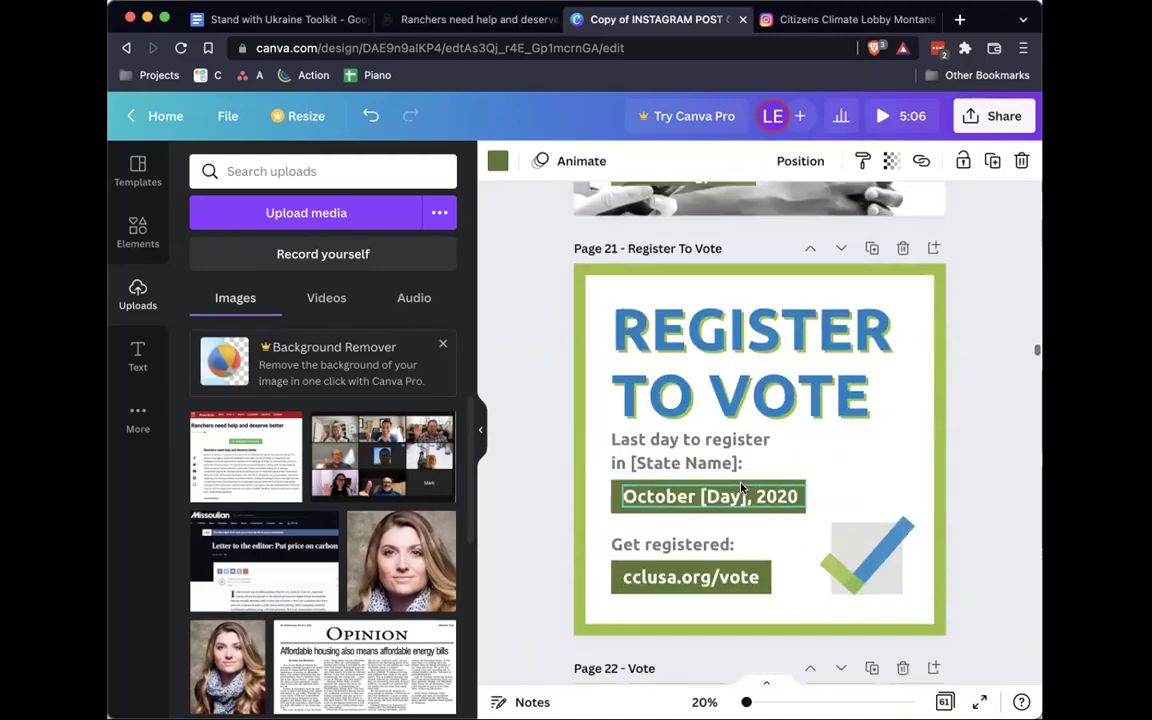
scroll(742, 488, "down", 20)
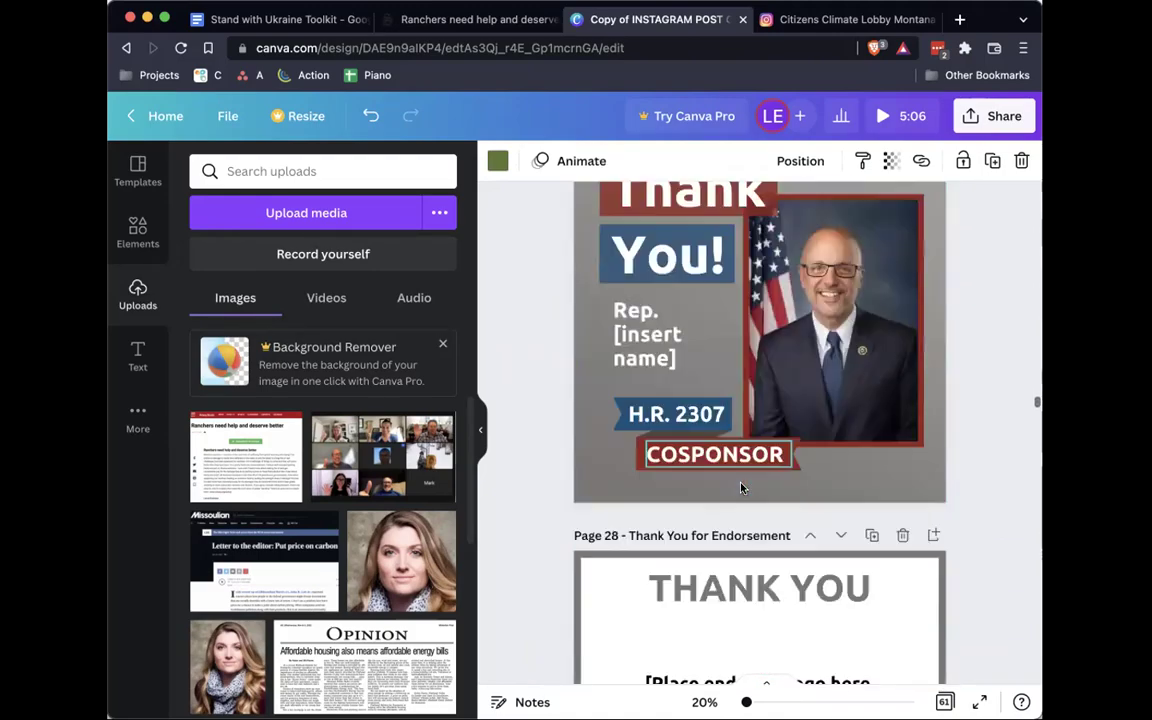
scroll(741, 487, "down", 20)
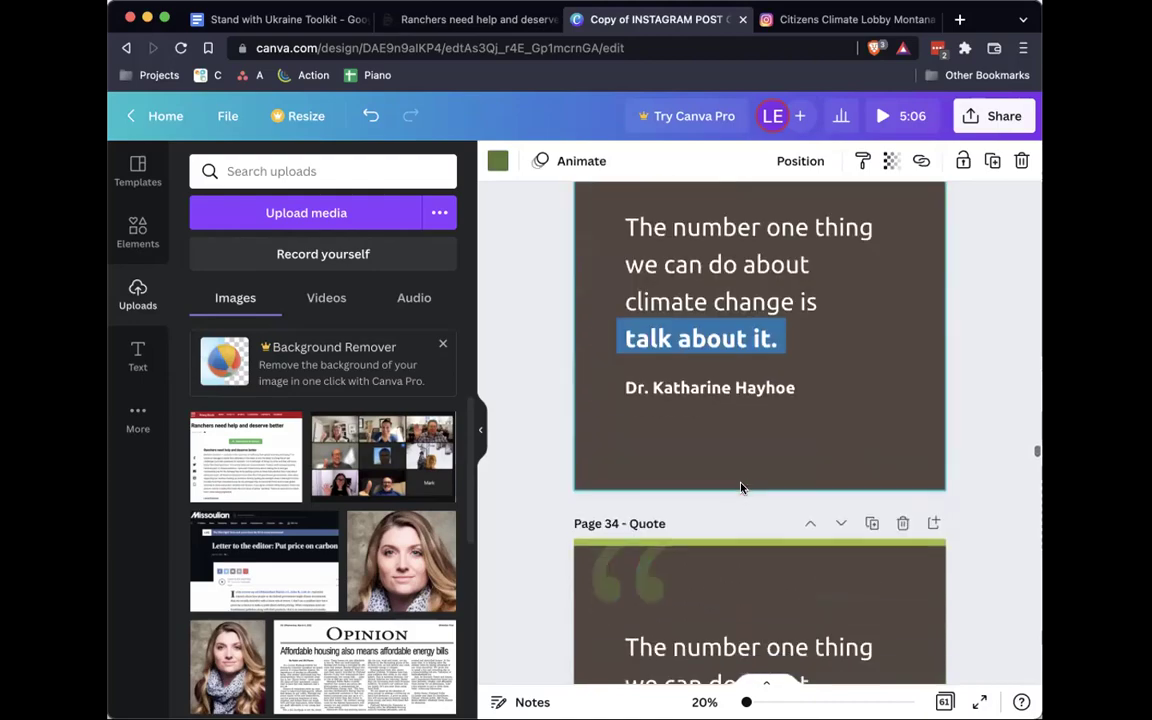
scroll(741, 488, "down", 20)
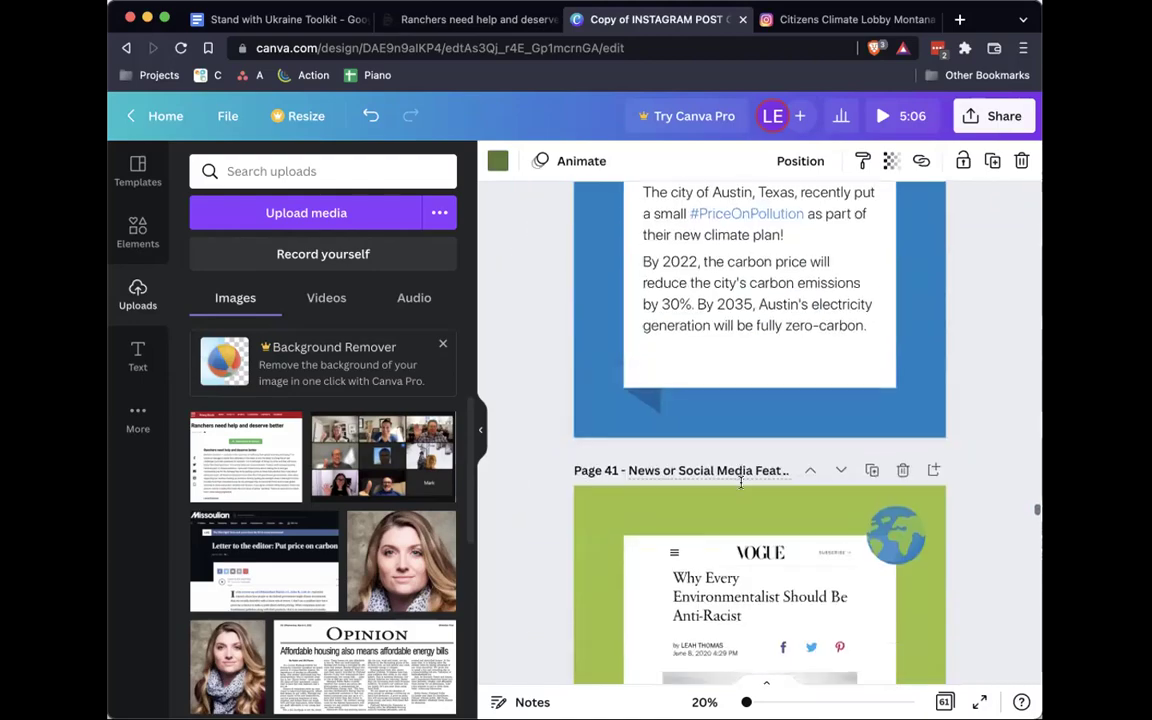
scroll(741, 488, "down", 10)
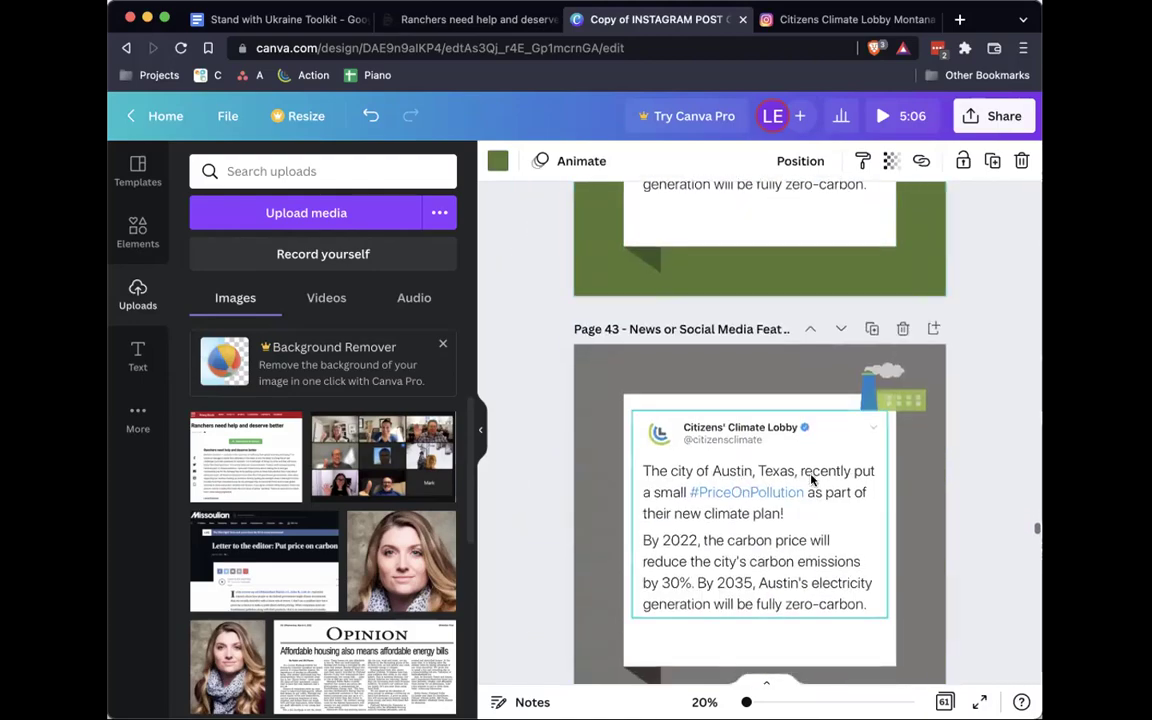
left_click(631, 308)
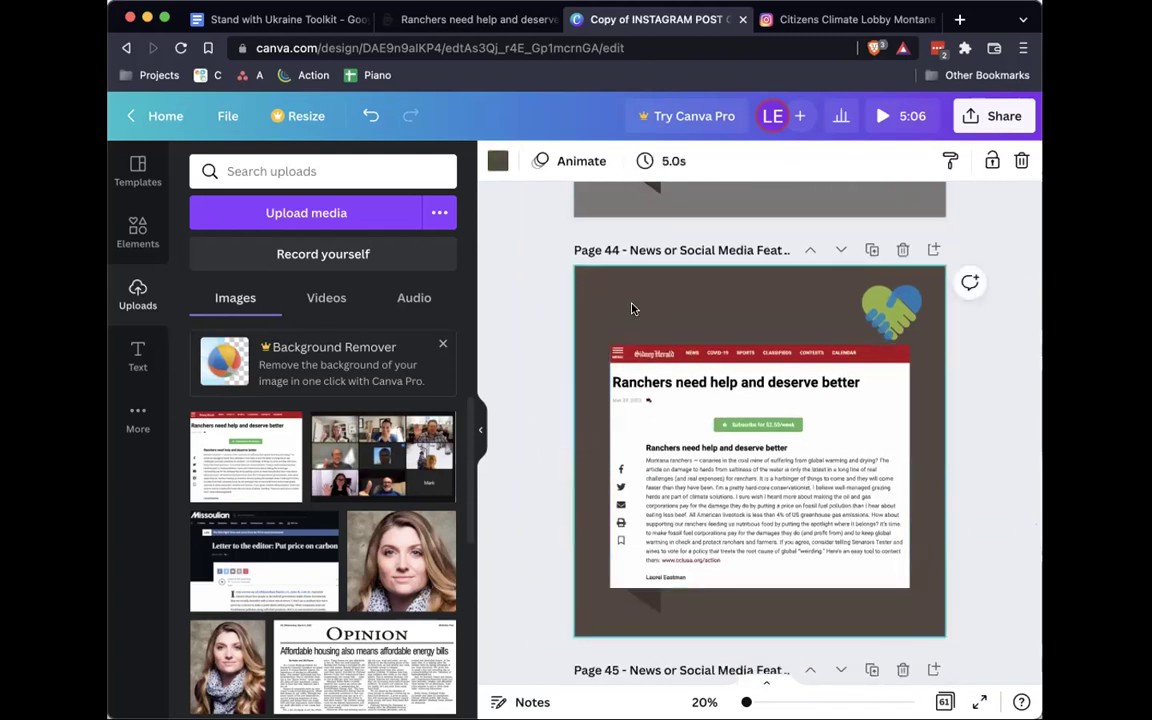
key("ctrl+v")
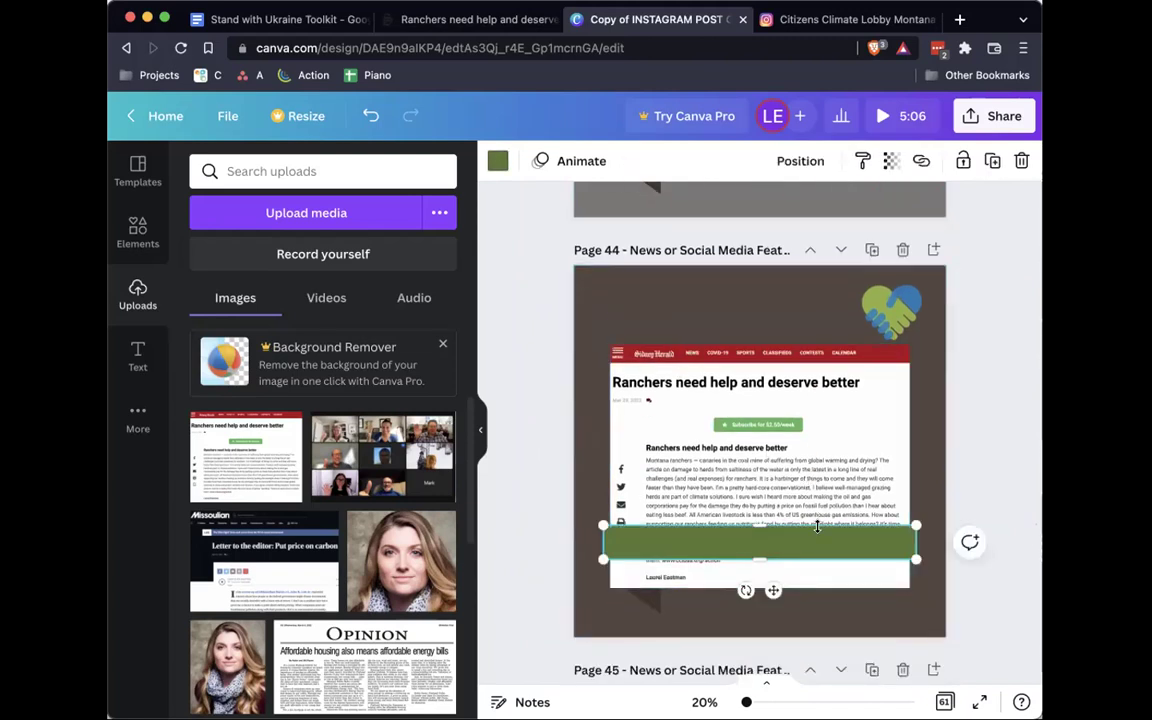
Try the green bar as a headline above the letter screenshot, then delete it from page 44.
left_click_drag(761, 542, 722, 304)
left_click_drag(876, 328, 851, 328)
key("Delete")
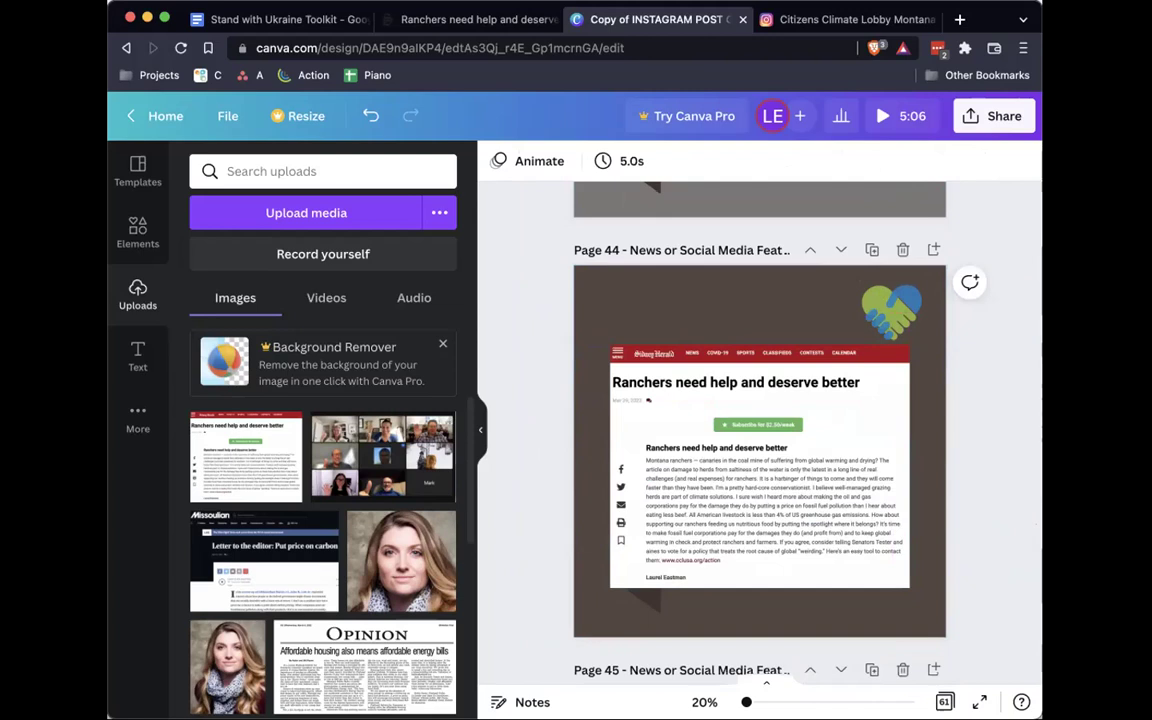
Try page 44 without the handshake heart icon and with a larger letter screenshot.
left_click(892, 310)
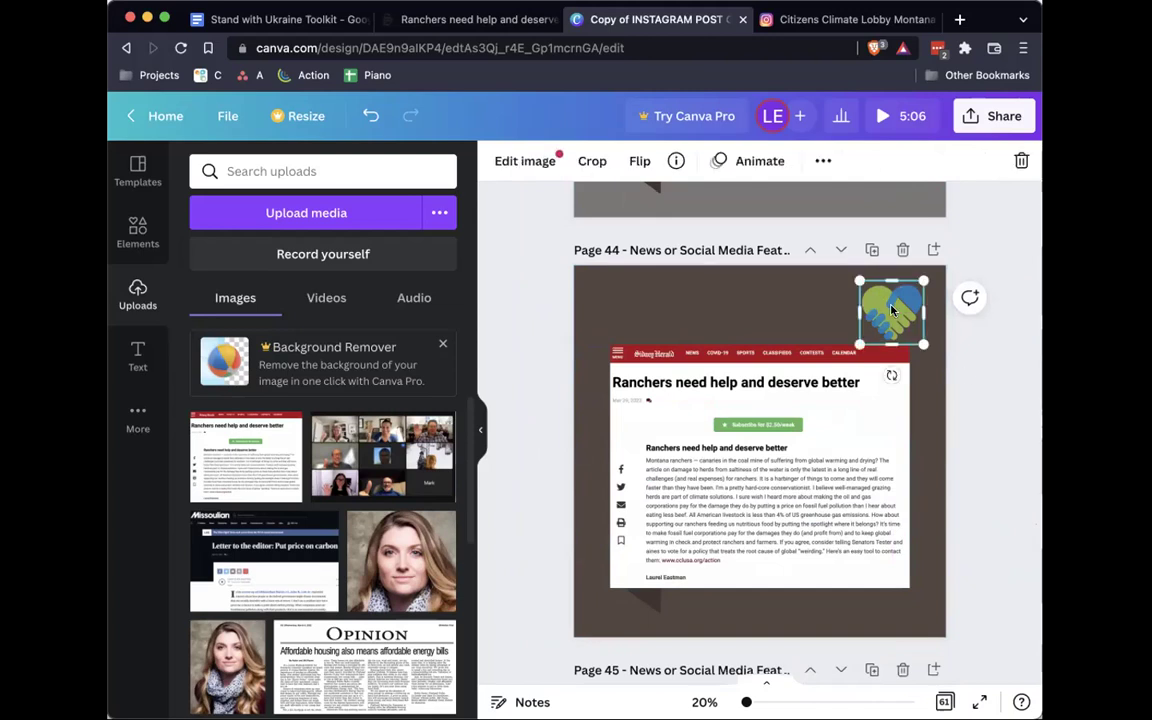
key("Tab")
left_click(880, 305)
key("Delete")
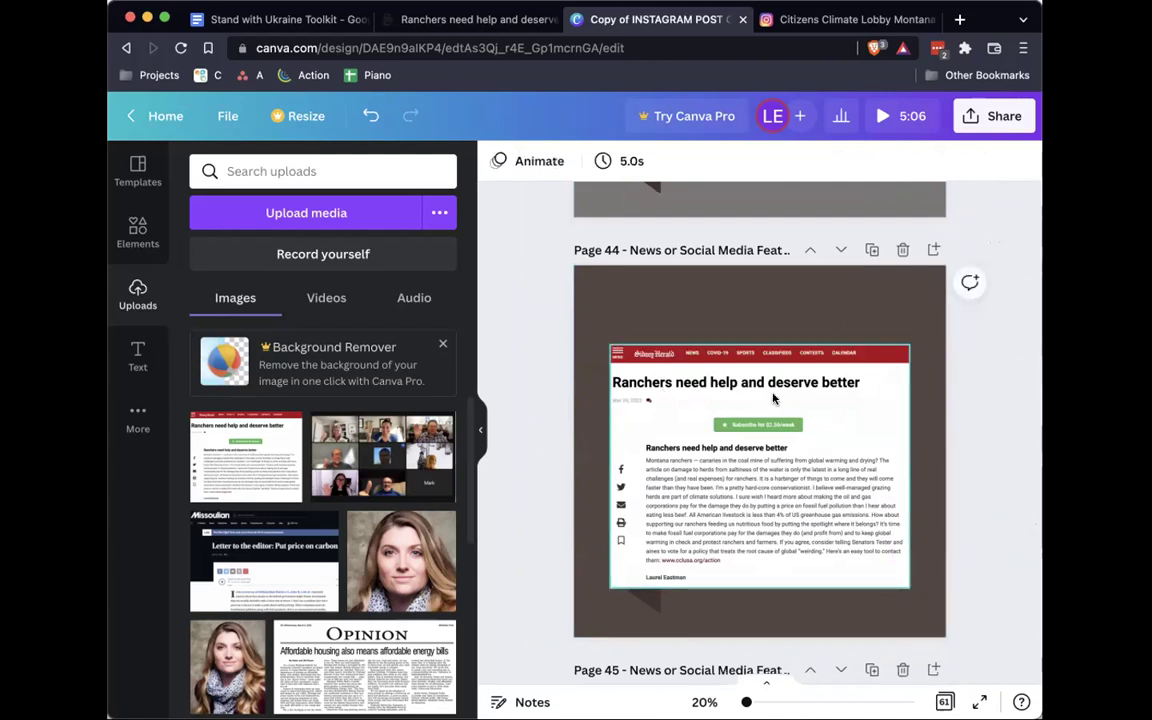
left_click(773, 399)
left_click_drag(610, 345, 585, 318)
mouse_move(912, 319)
left_mouse_down()
mouse_move(928, 326)
mouse_move(919, 317)
left_mouse_up()
mouse_move(795, 368)
left_mouse_down()
mouse_move(822, 364)
mouse_move(812, 362)
left_mouse_up()
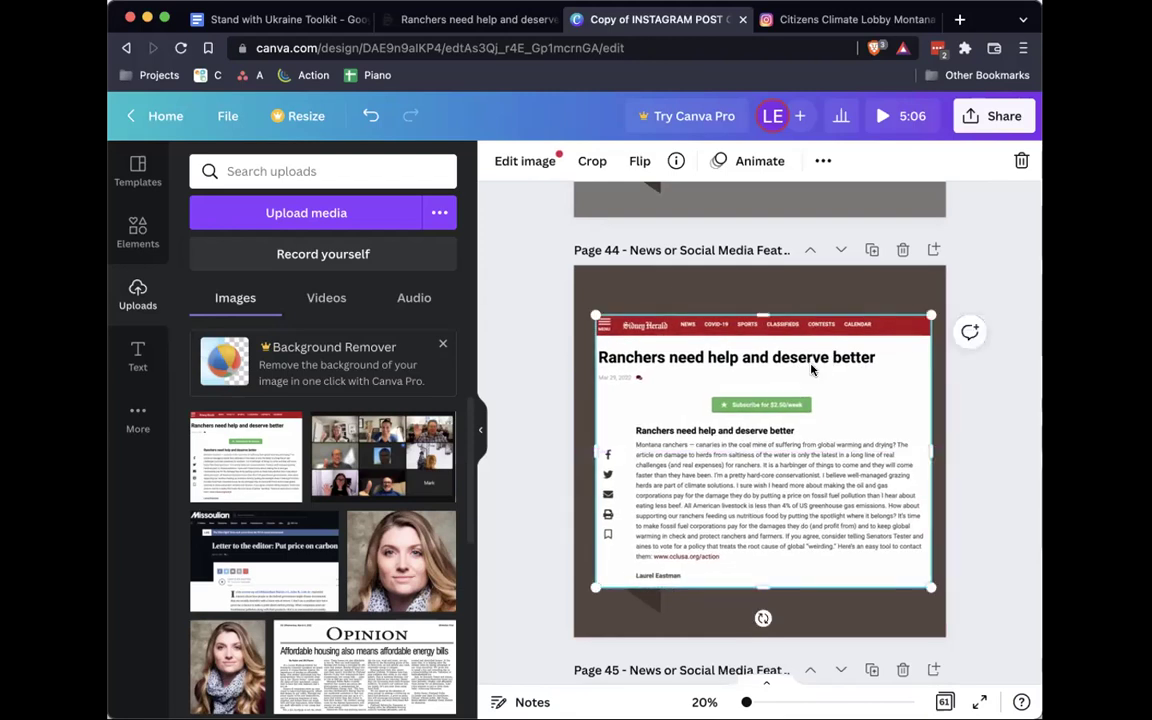
Undo the letter screenshot's enlargement and the removal of the handshake heart icon.
key("super+z")
key("super+z")
key("super+z")
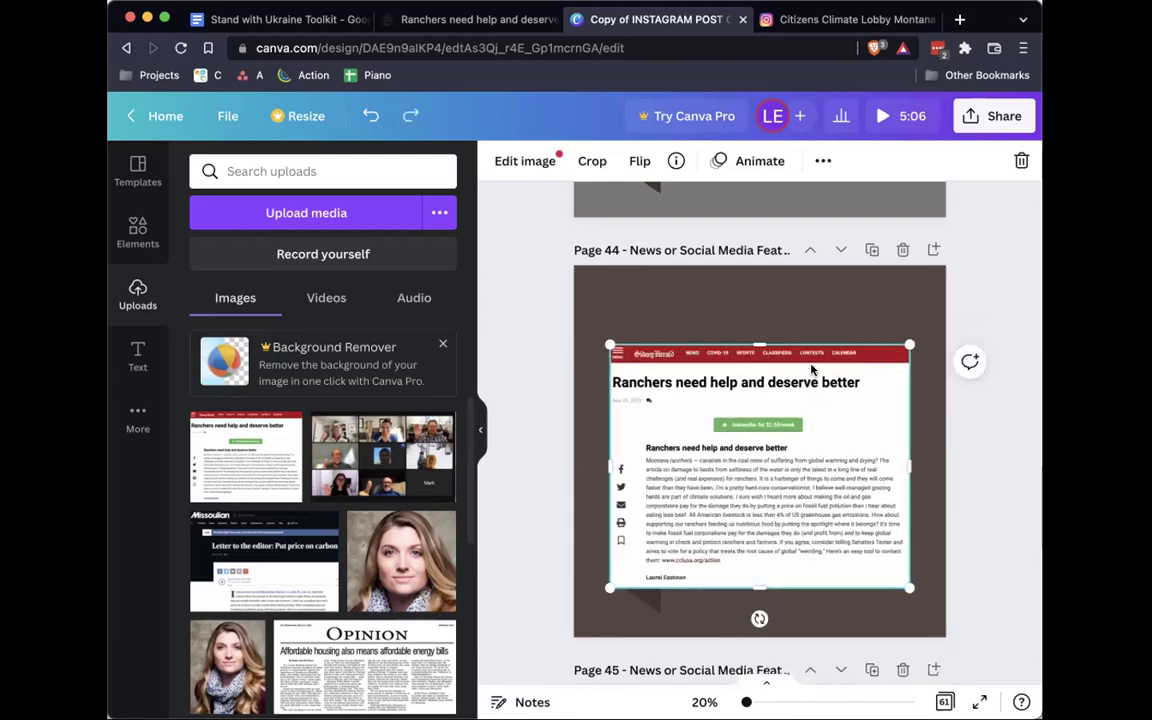
left_click(933, 408)
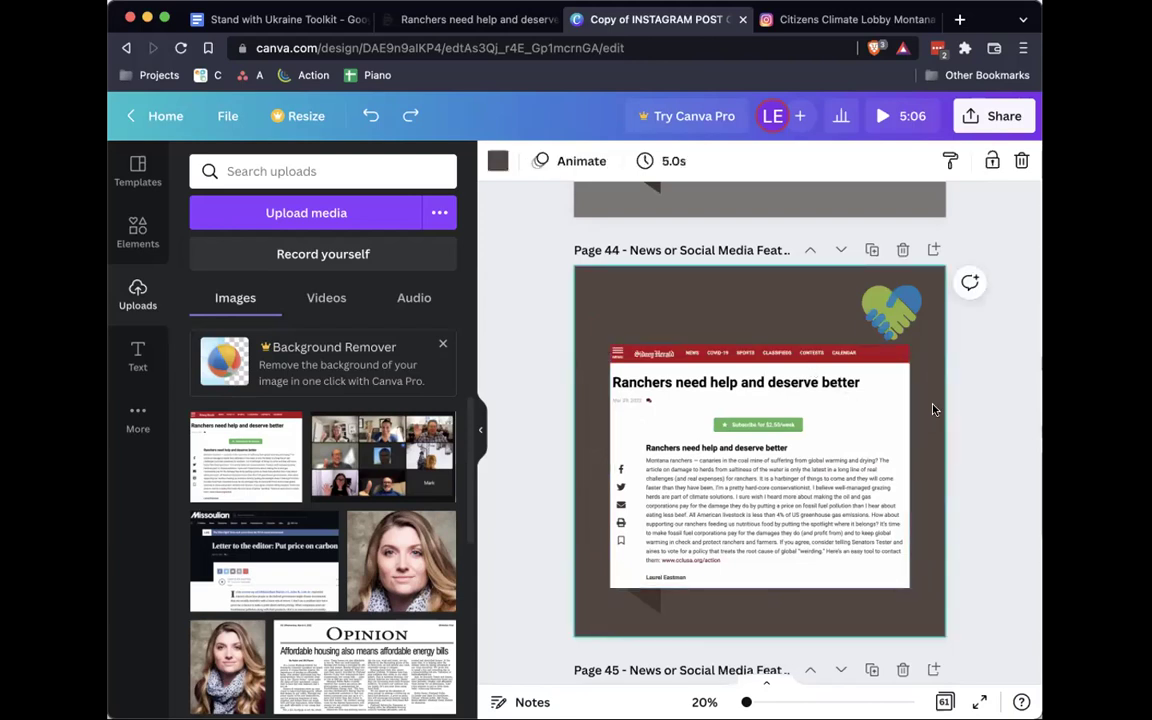
Delete the handshake heart icon from page 44 and enlarge the letter screenshot to nearly the page's full width.
left_click(891, 310)
key("Delete")
left_click(614, 352)
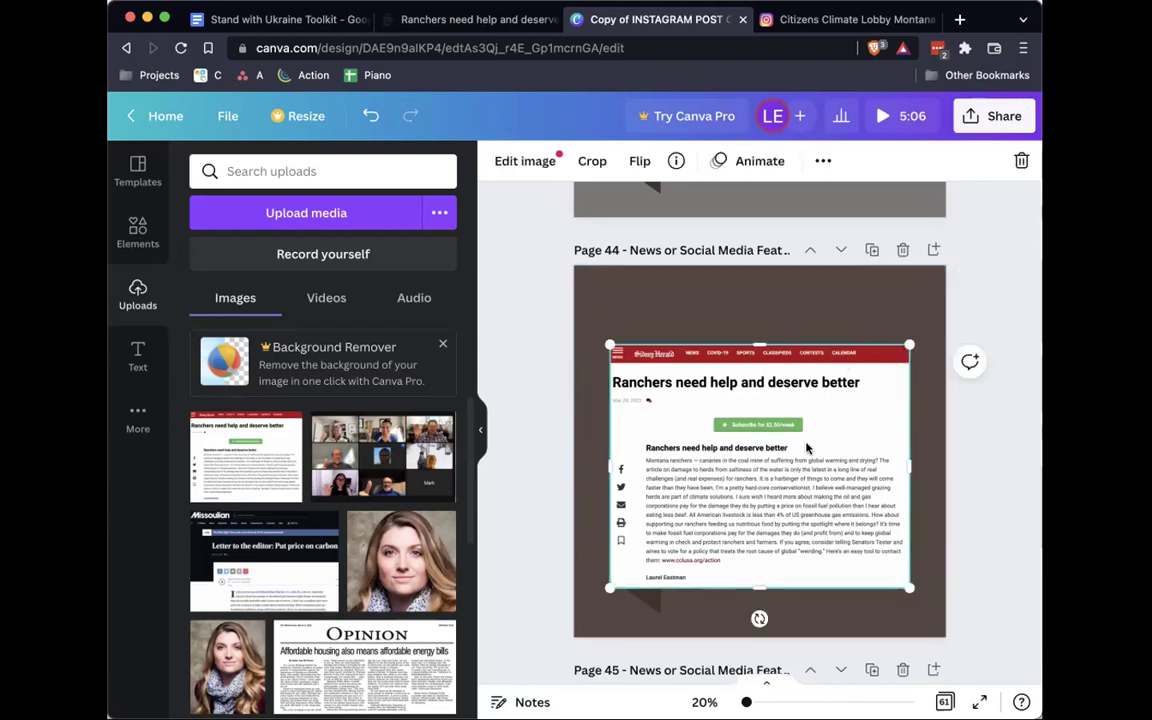
left_click_drag(610, 344, 591, 335)
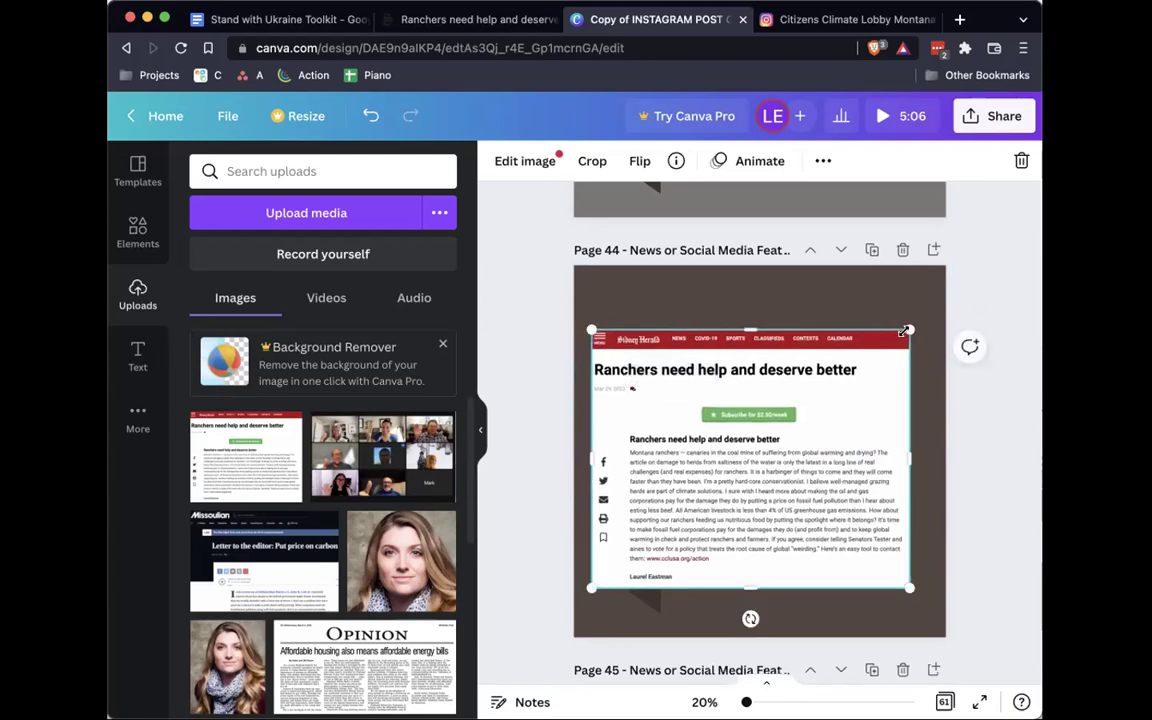
left_click_drag(907, 331, 943, 340)
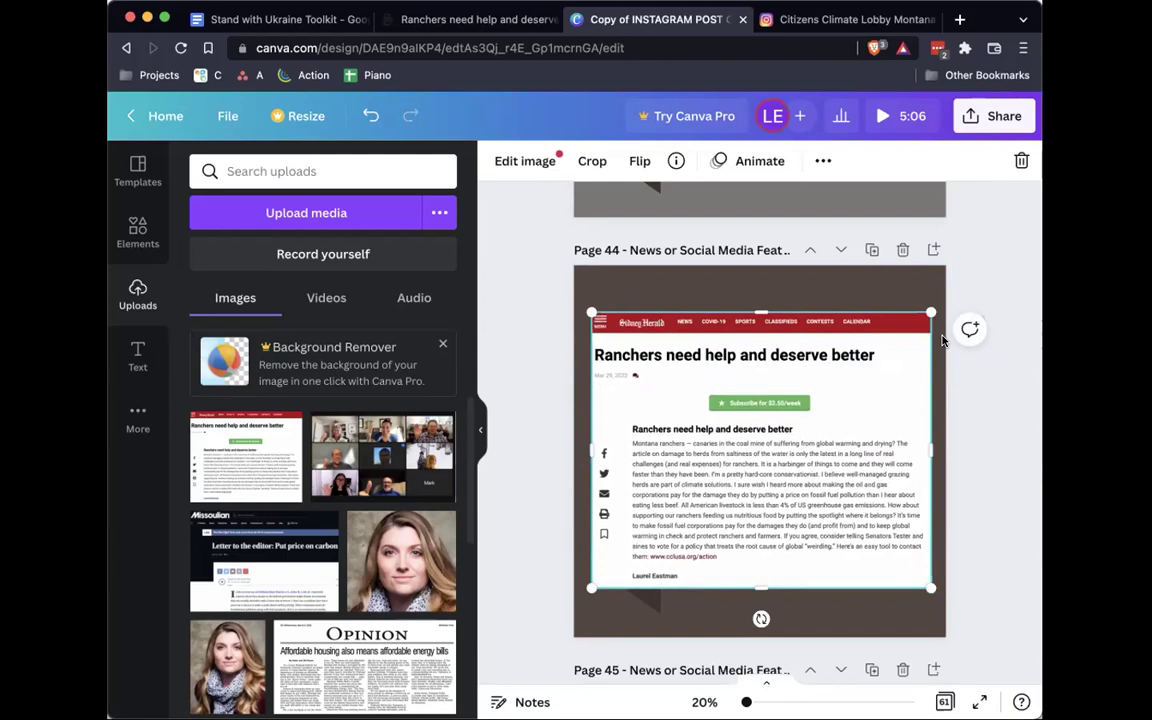
Go to the Sidney Herald article, shrink the page display and capture a screenshot from the headline down to the author's signature lines.
left_click(468, 20)
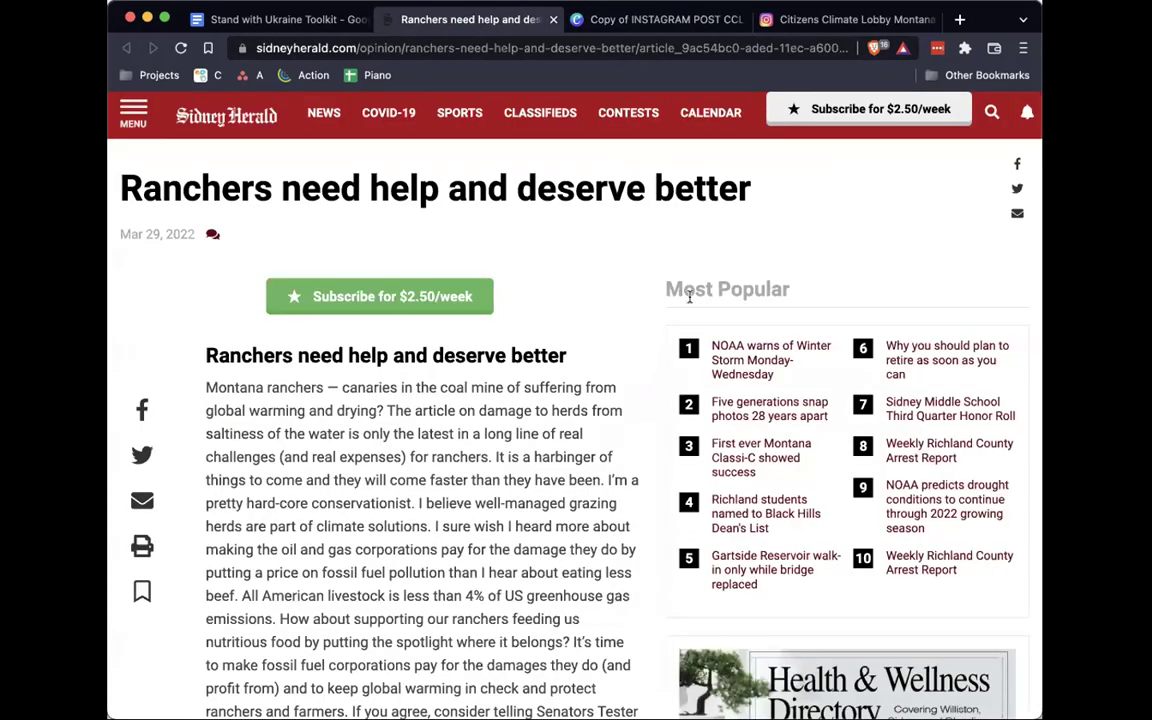
left_click(164, 19)
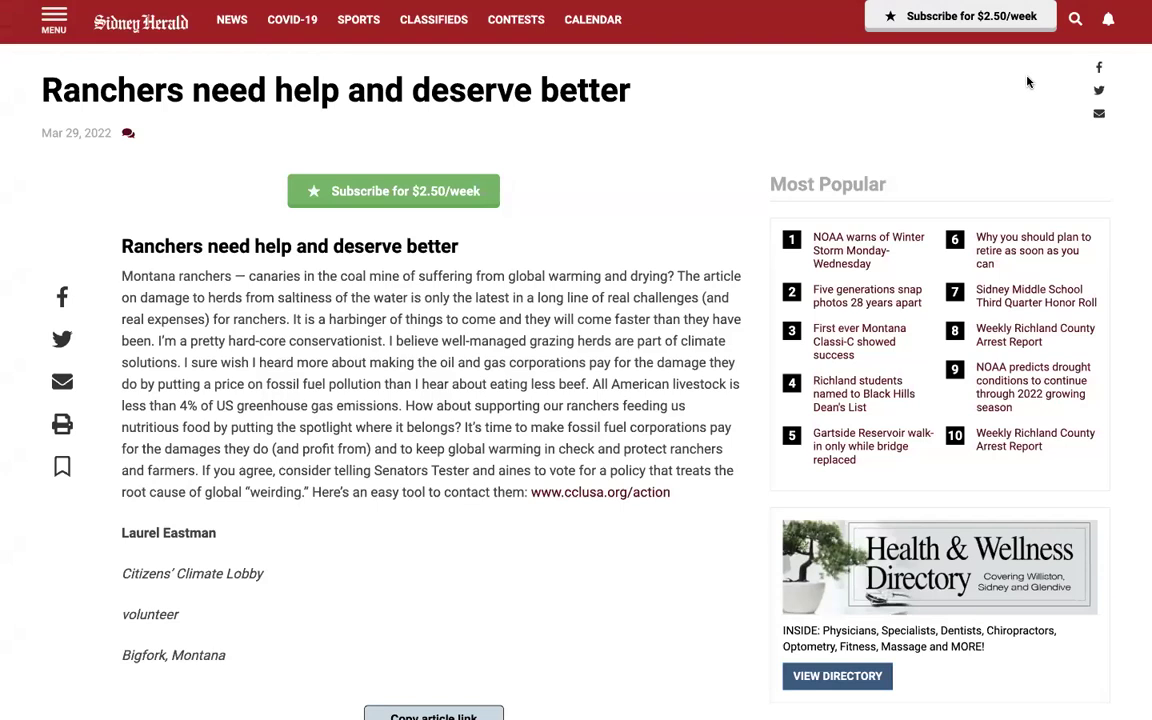
key("ctrl+minus")
key("ctrl+minus")
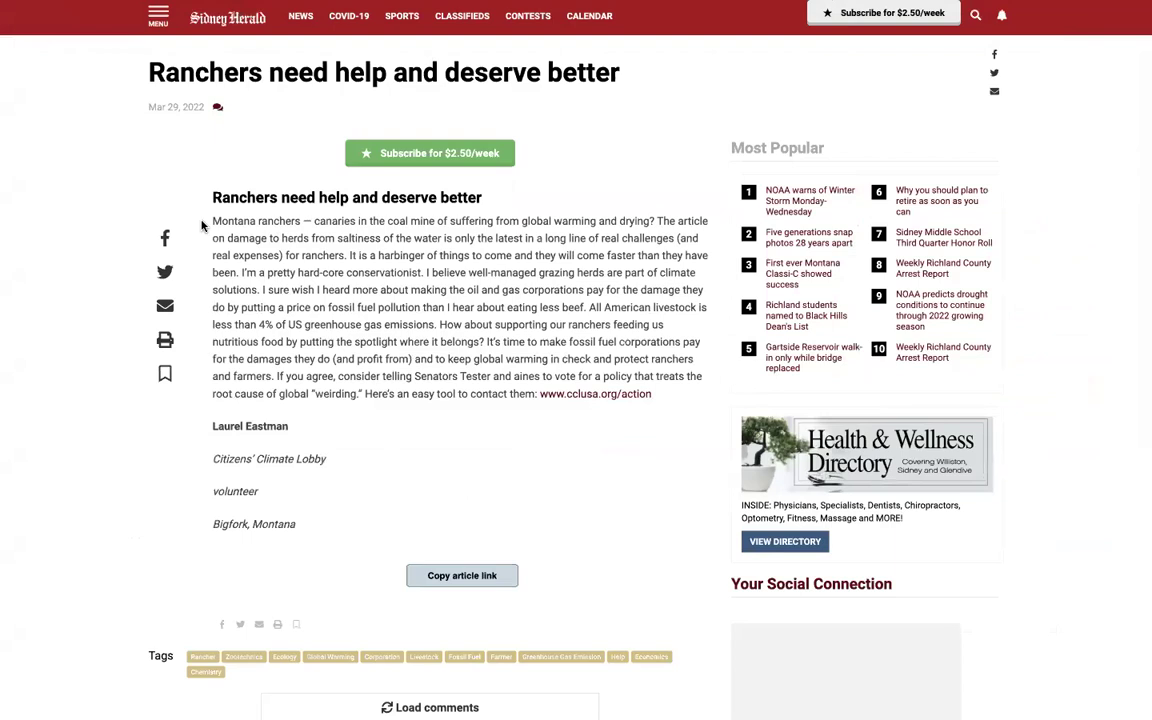
key("super+shift+4")
key("Escape")
mouse_move(95, 5)
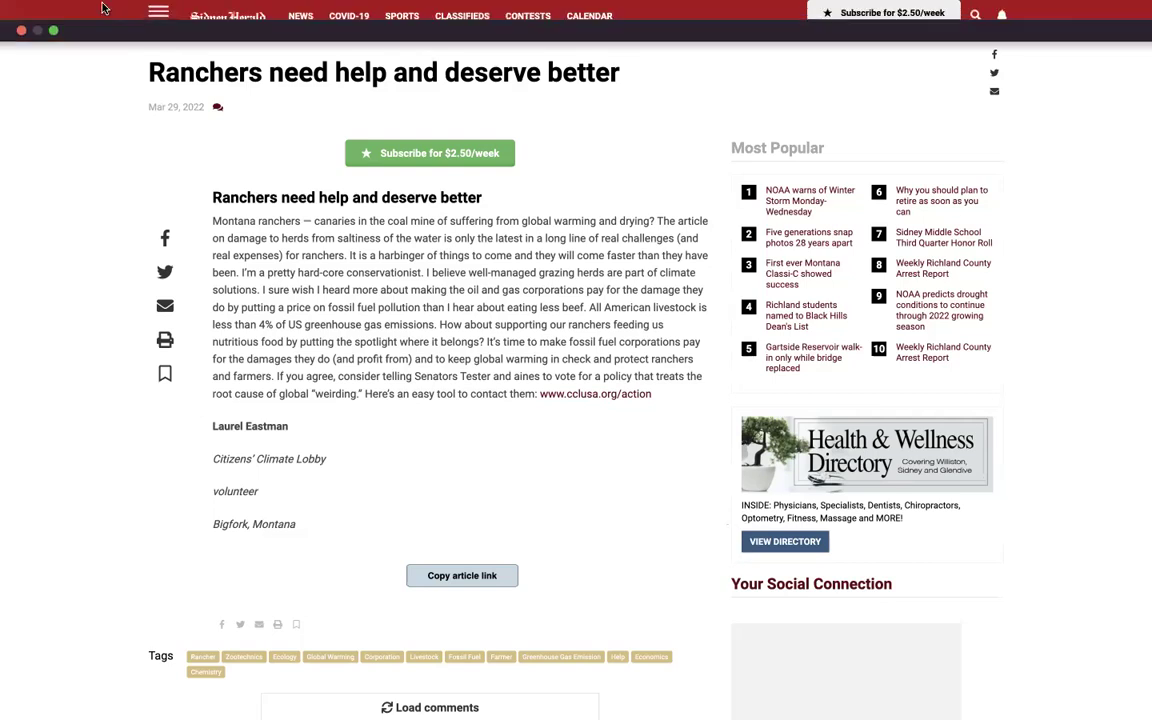
left_click(52, 32)
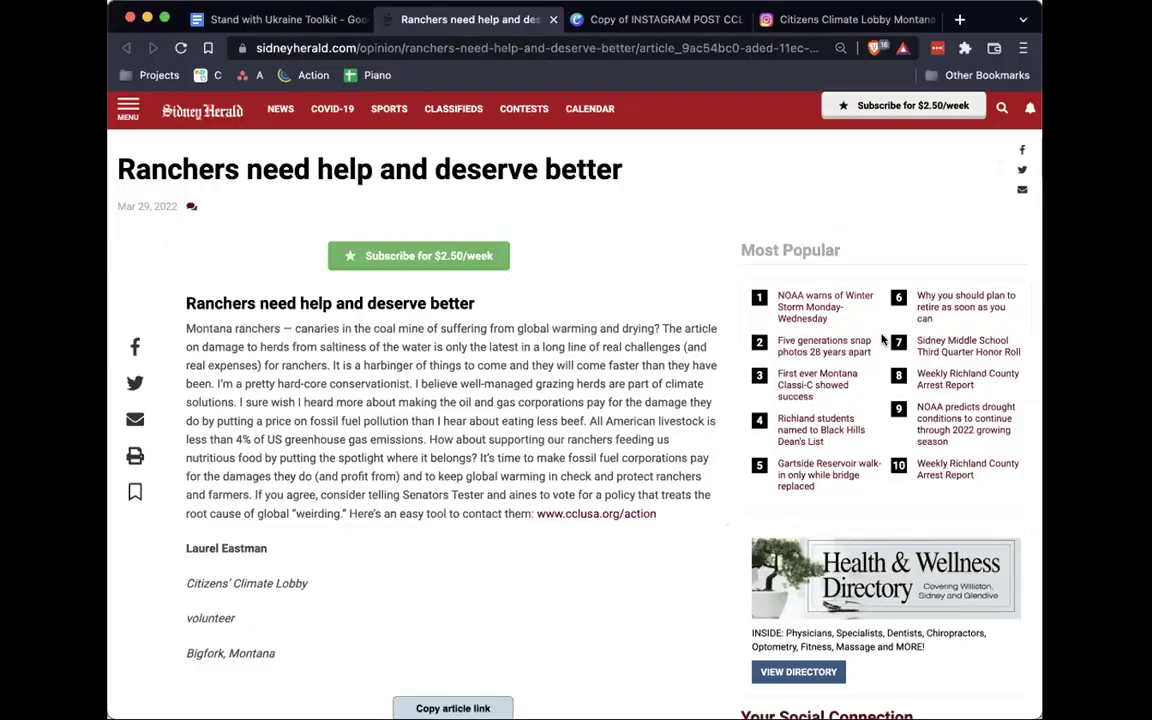
Return to the Instagram post design and replace page 44's letter screenshot with the newly captured one.
left_click(660, 19)
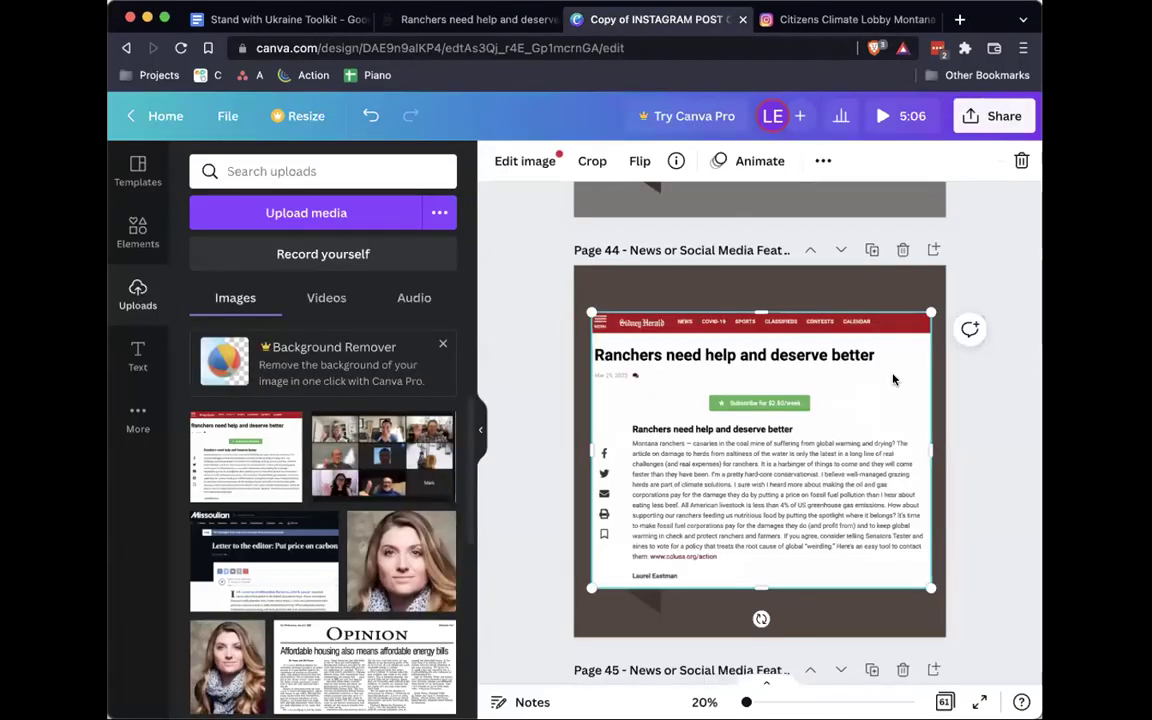
key("Delete")
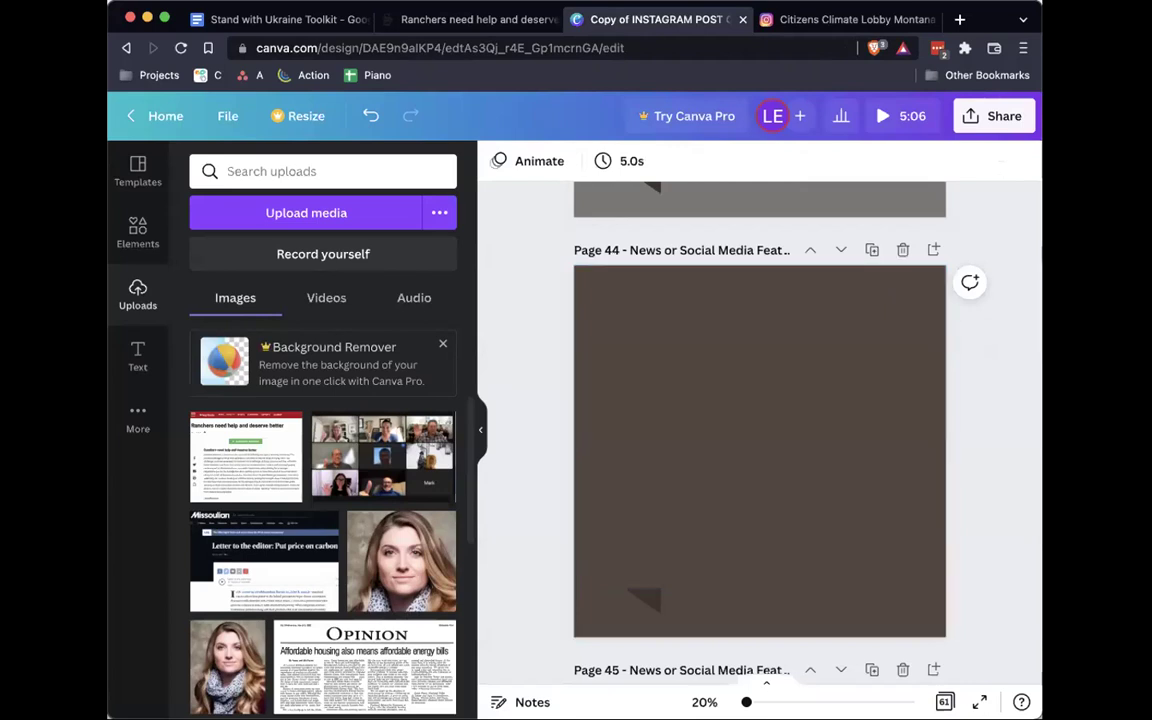
left_click_drag(1042, 400, 776, 386)
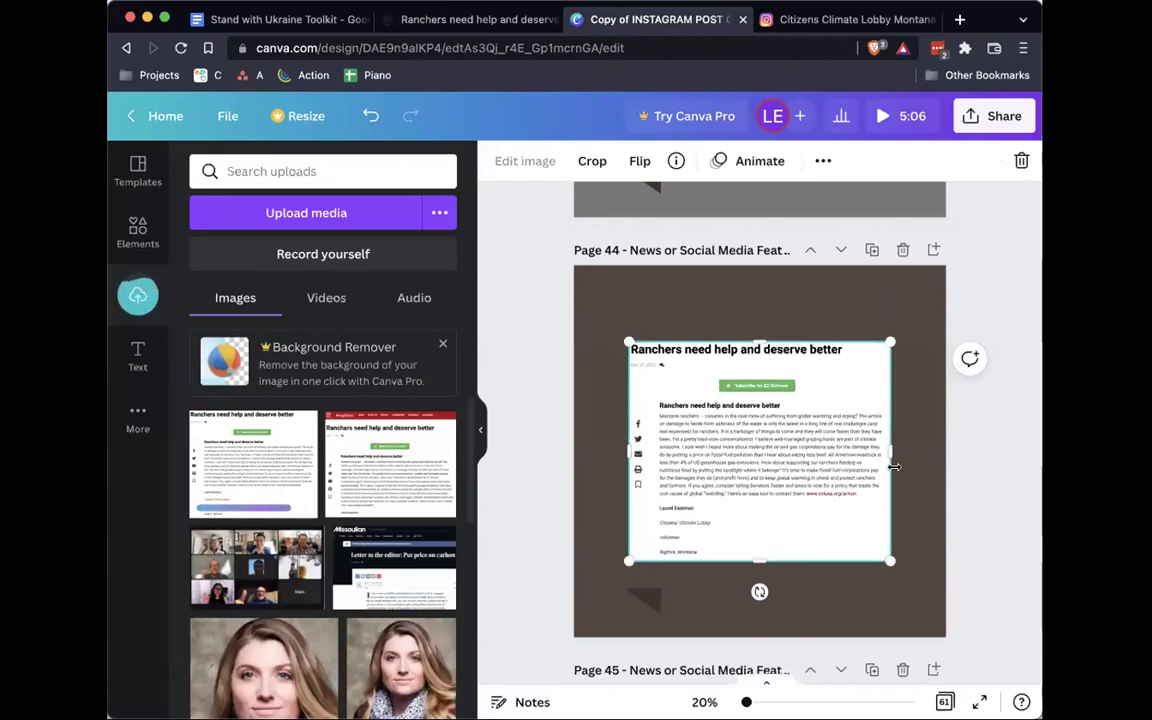
Move the letter screenshot from page 44 onto the white card of page 42's green design, covering the sample tweet.
key("Delete")
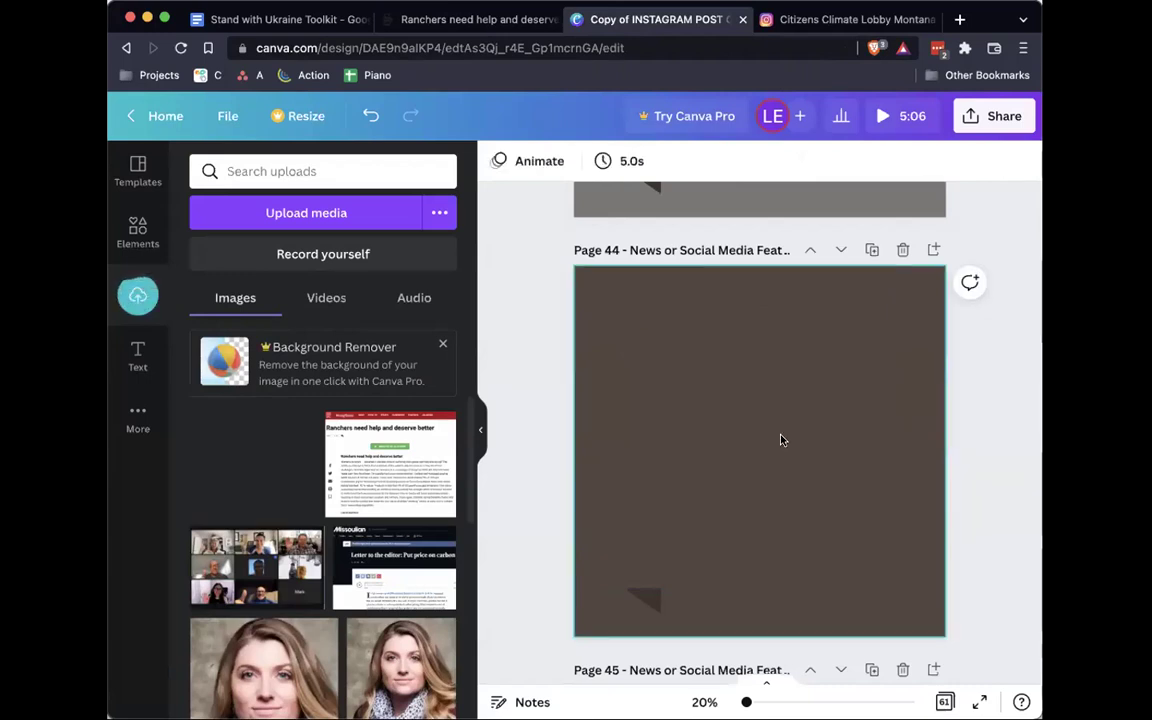
scroll(782, 440, "up", 5)
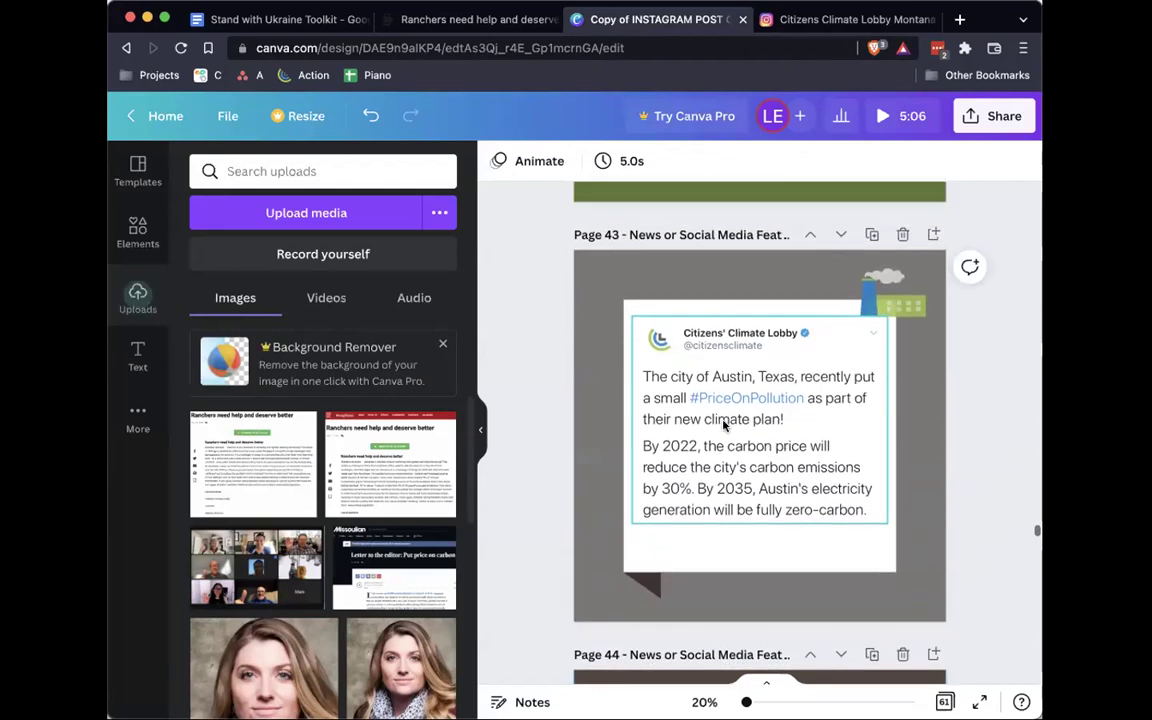
scroll(775, 438, "up", 5)
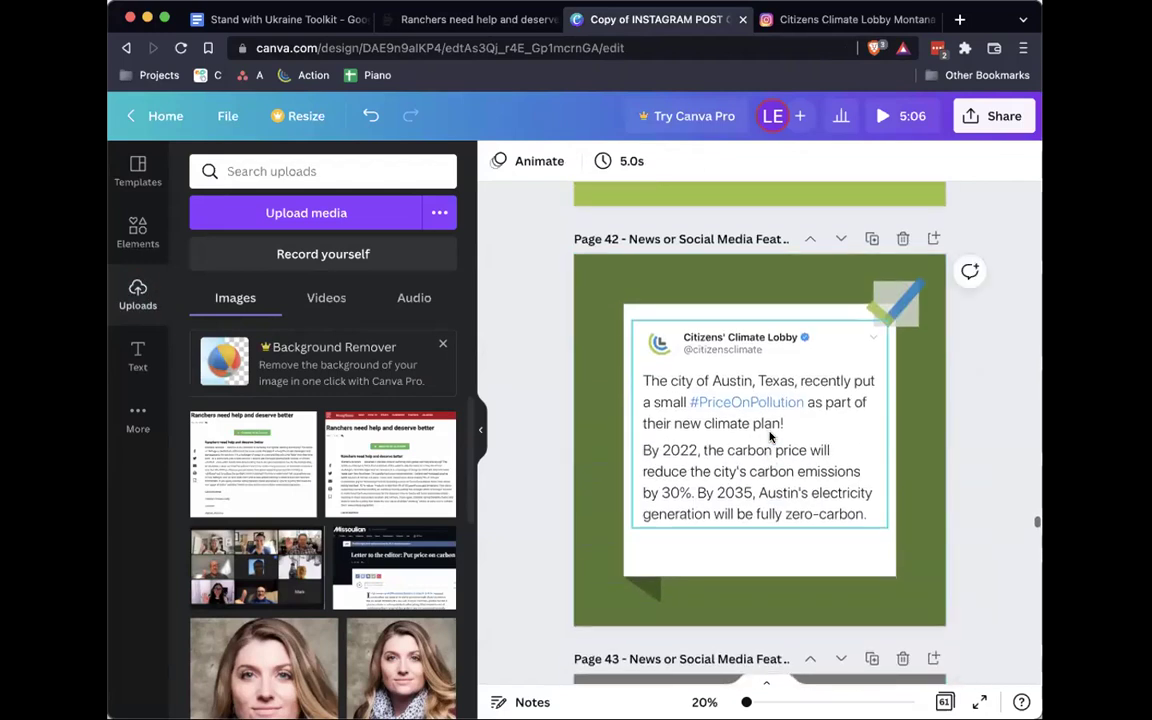
left_click(770, 436)
key("ctrl+v")
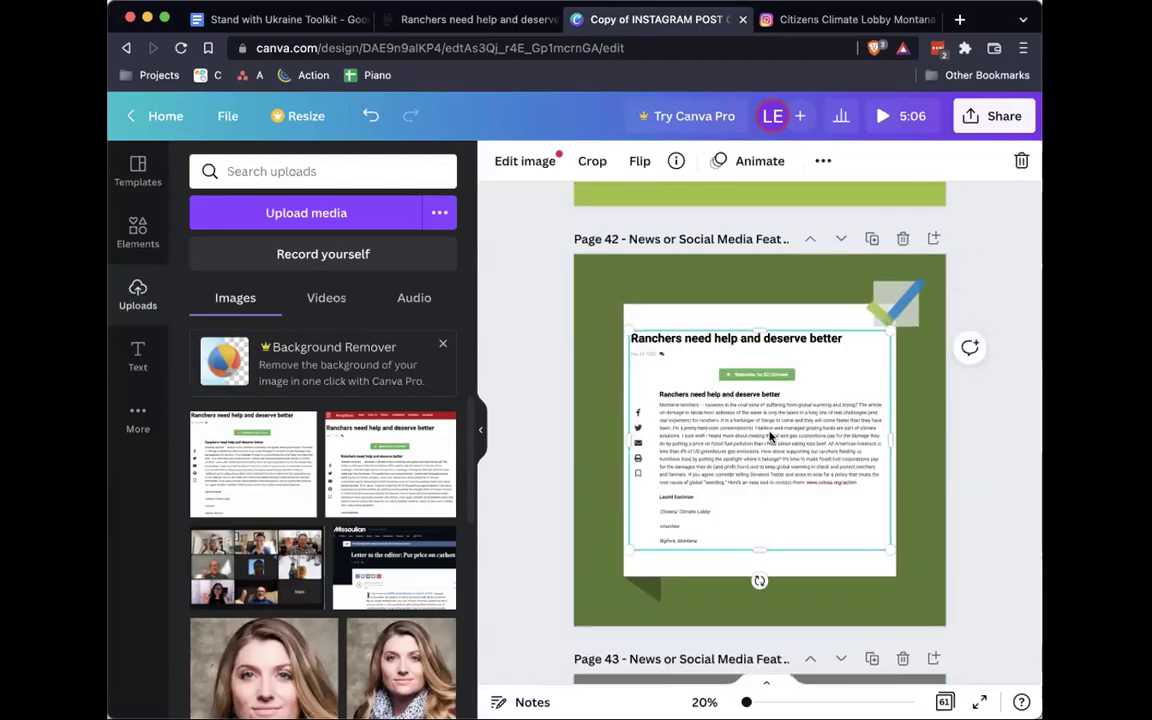
left_click(911, 410)
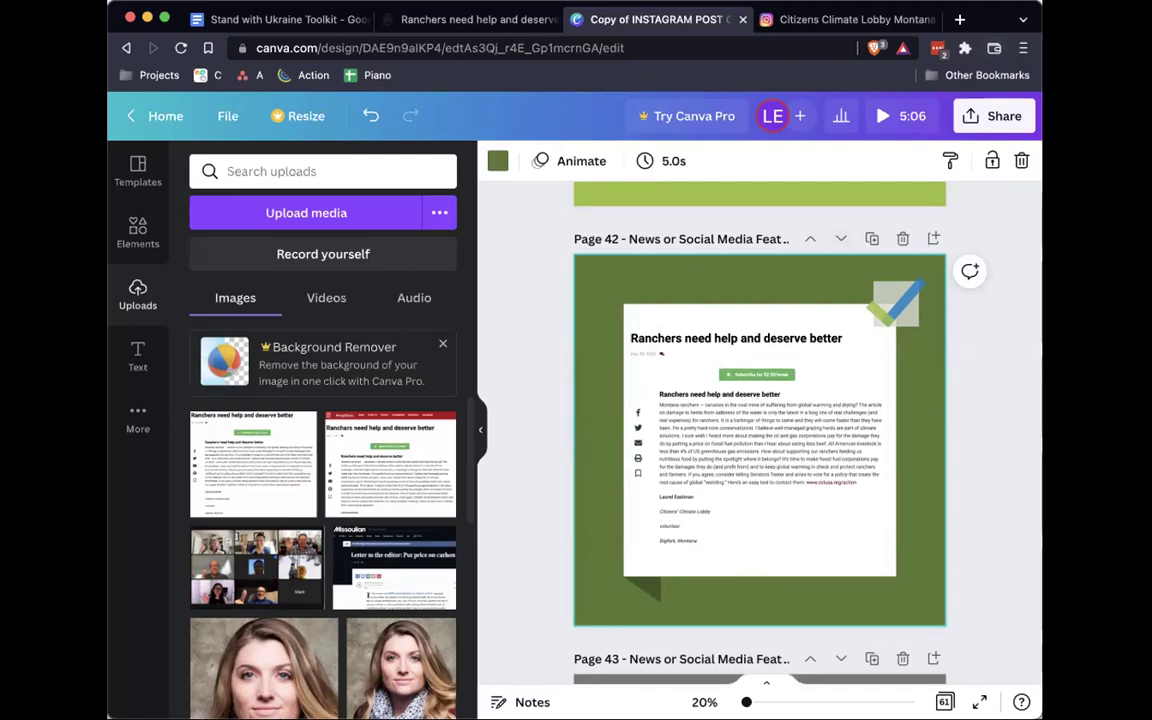
Open the design's download settings and set the file type to PNG.
key("ctrl+alt+Return")
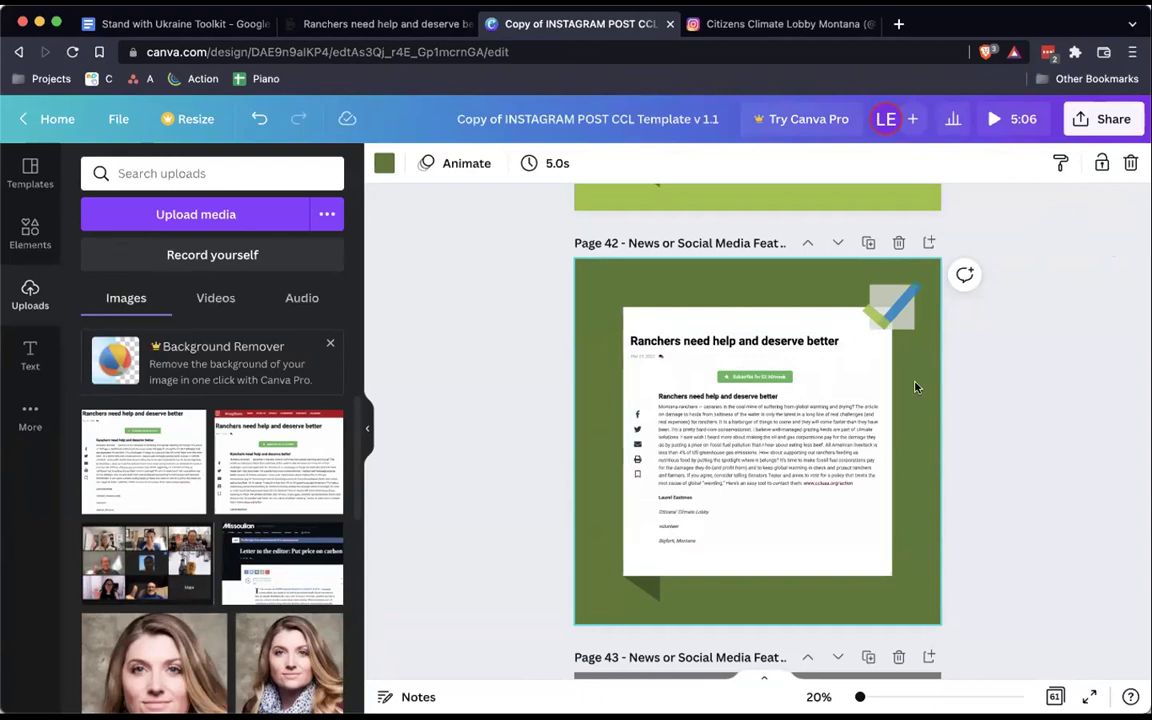
left_click(1103, 127)
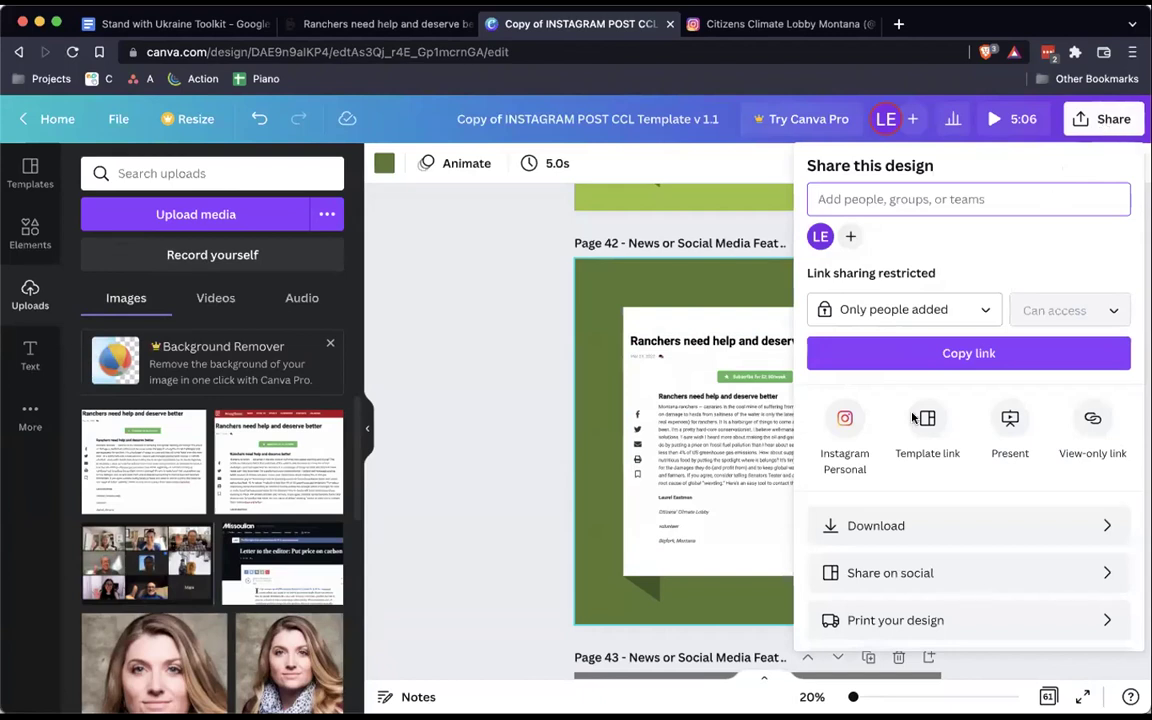
left_click(912, 530)
left_click(1015, 236)
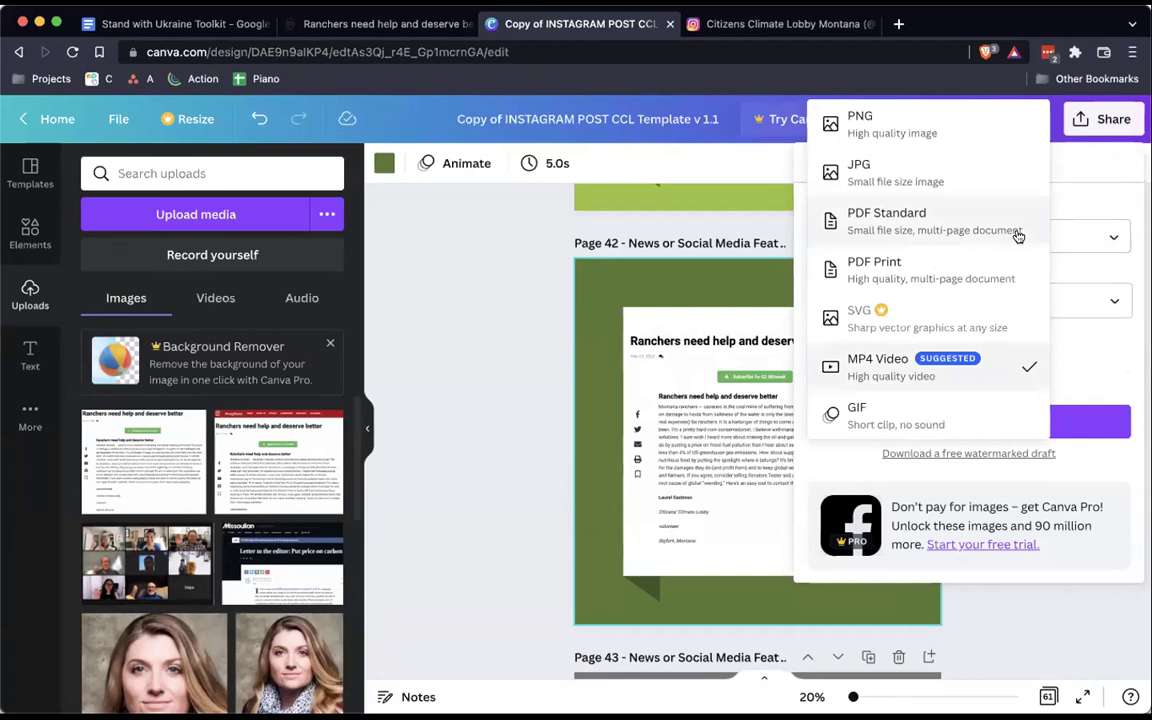
left_click(917, 122)
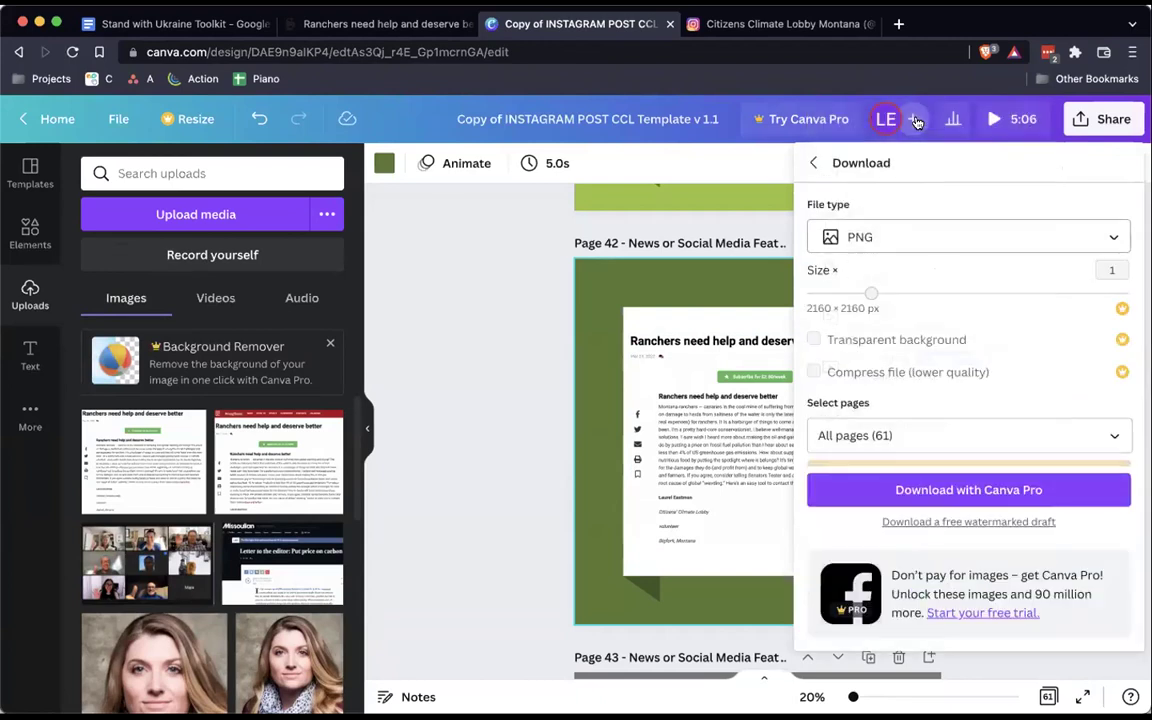
Limit the download to page 42, download the graphic and open the downloaded file.
left_click(1112, 436)
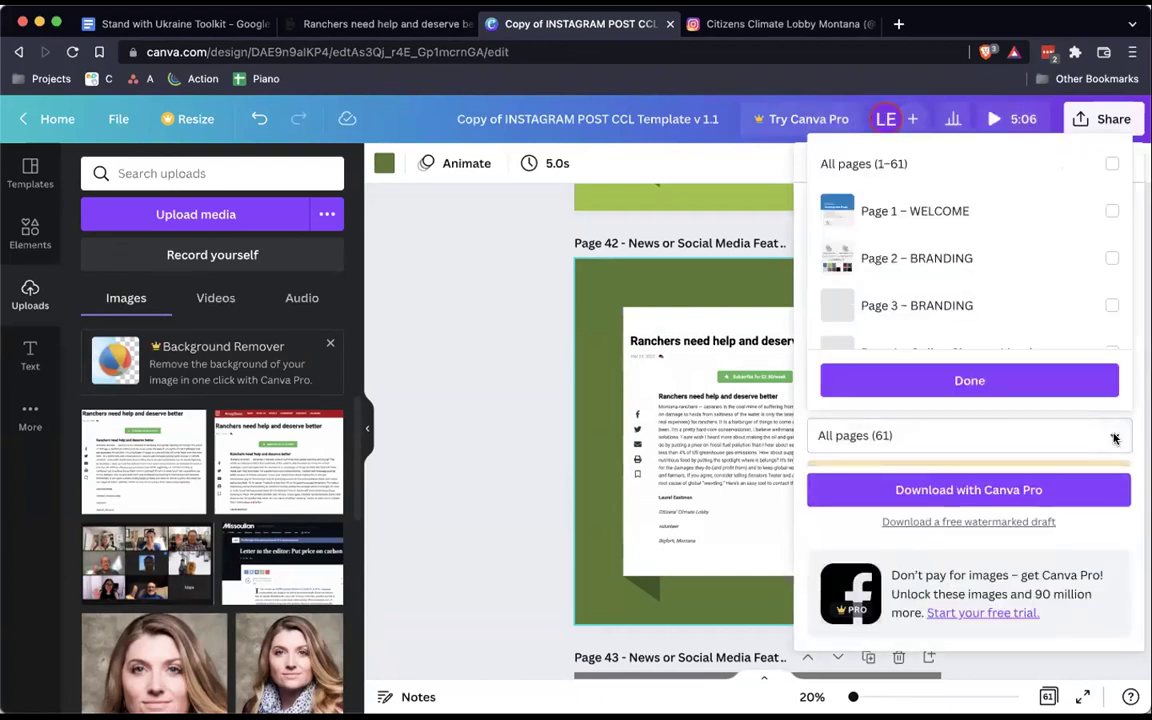
left_click(931, 436)
left_click(931, 436)
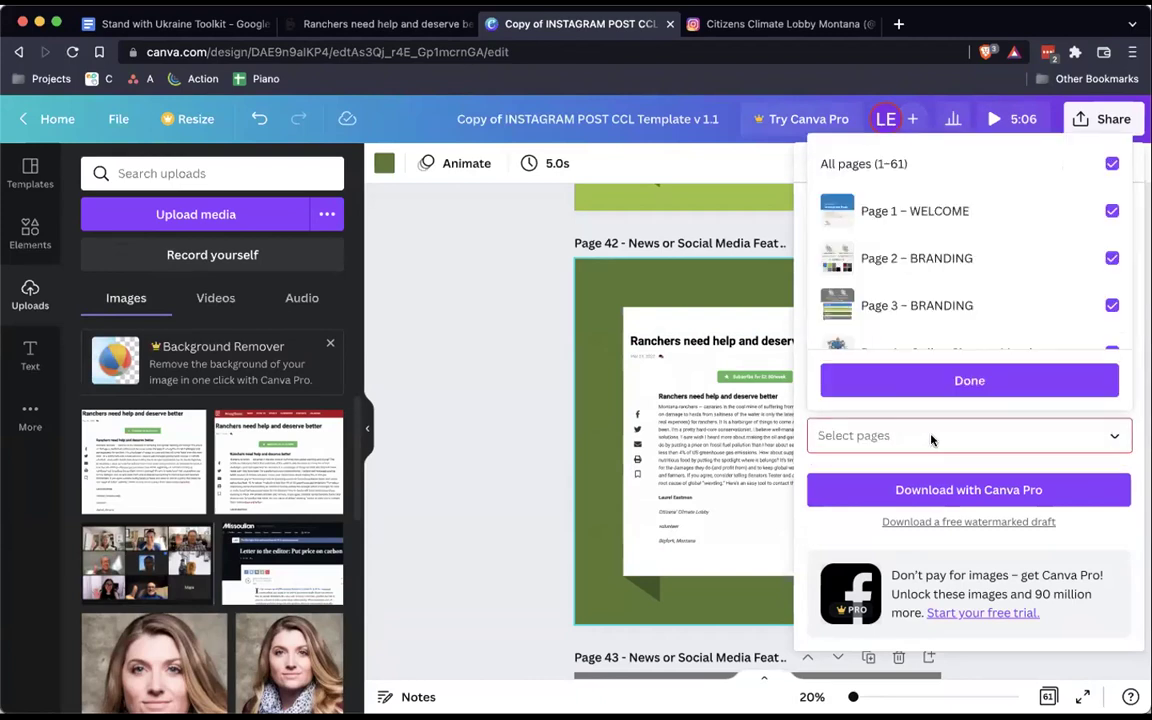
type("42")
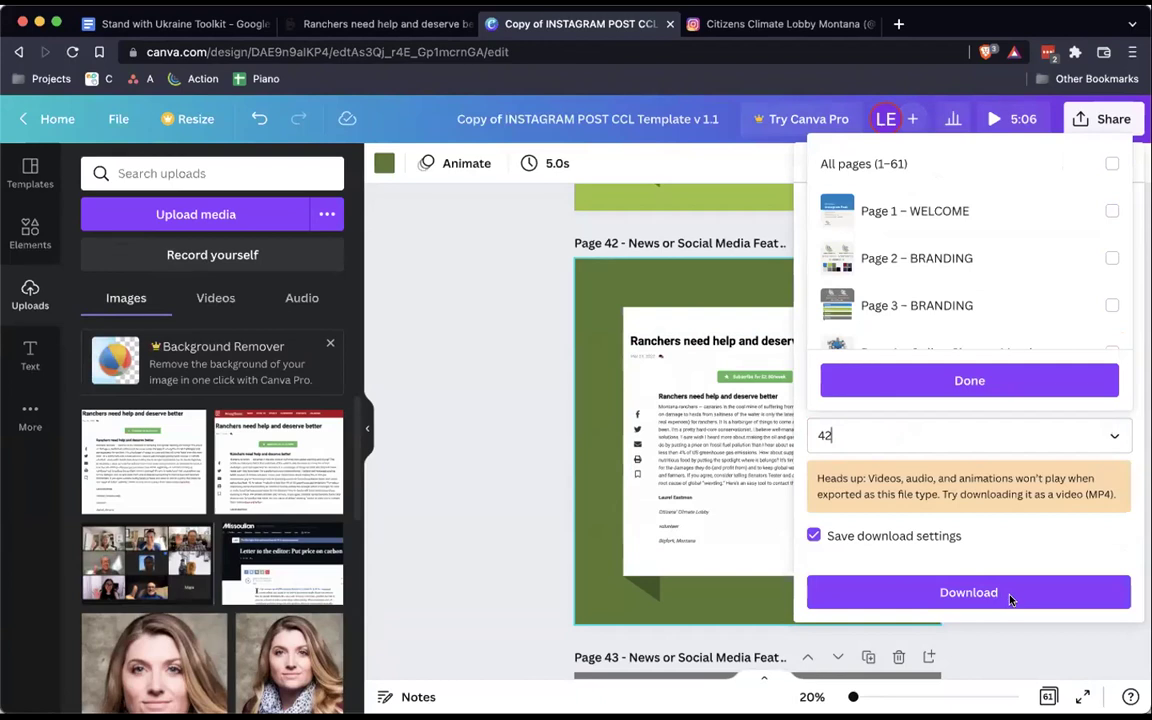
left_click(1014, 597)
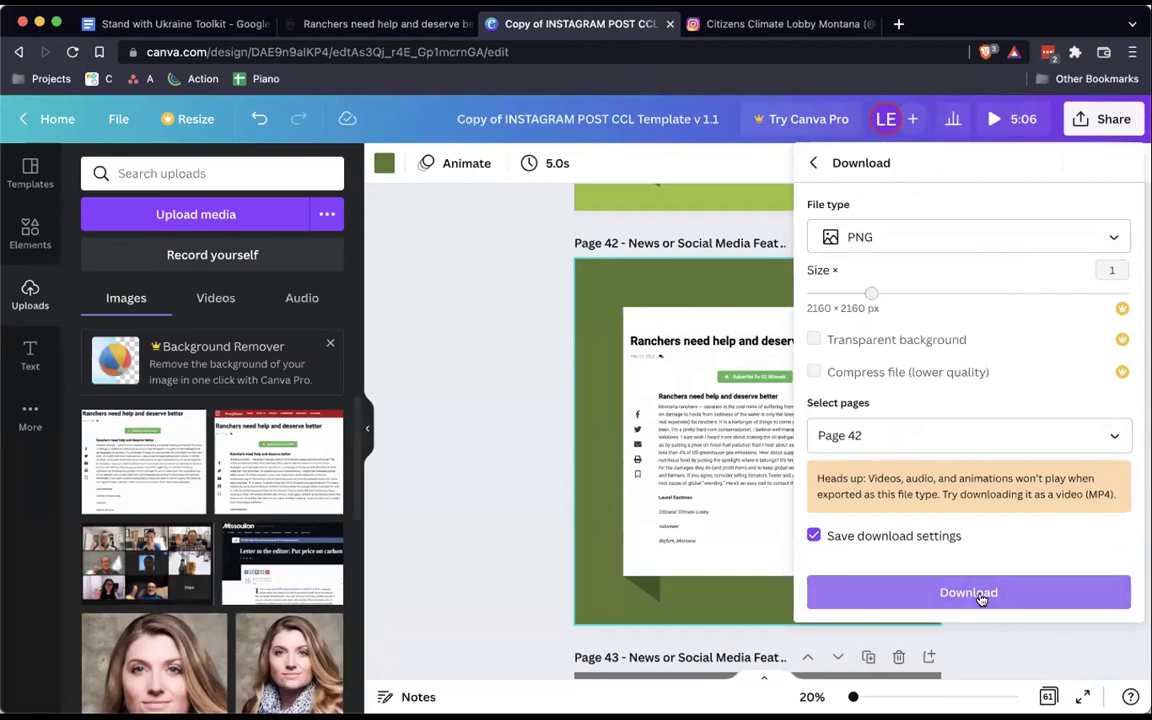
left_click(981, 598)
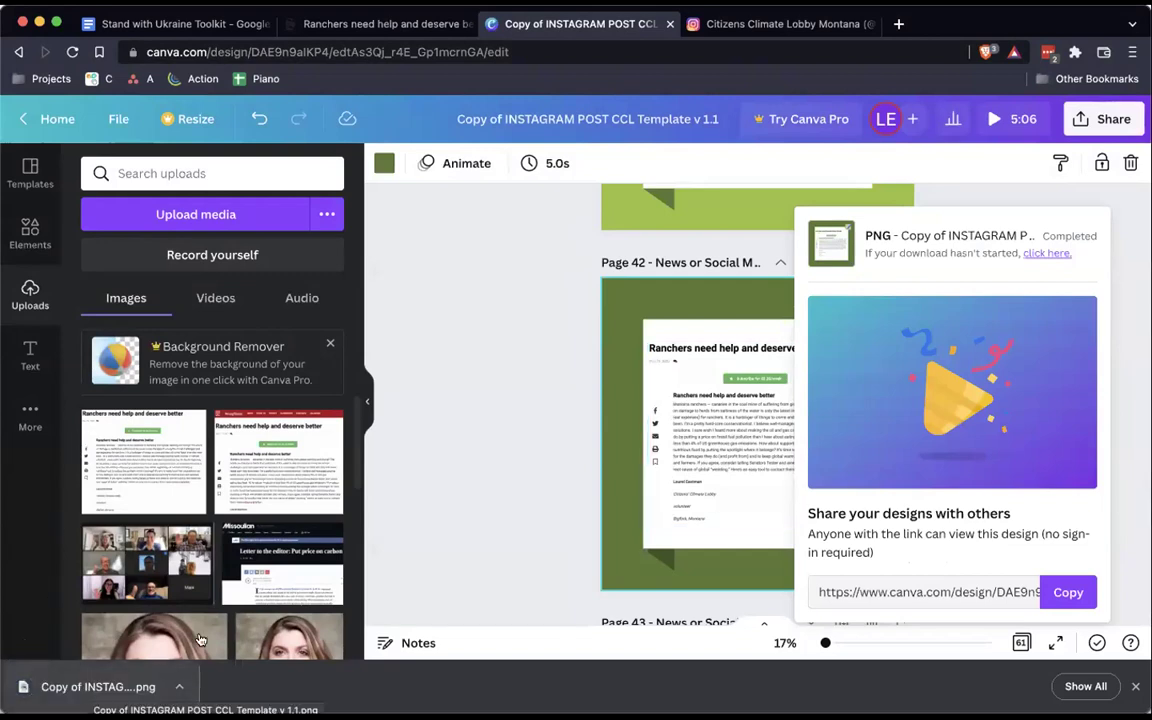
left_click(123, 685)
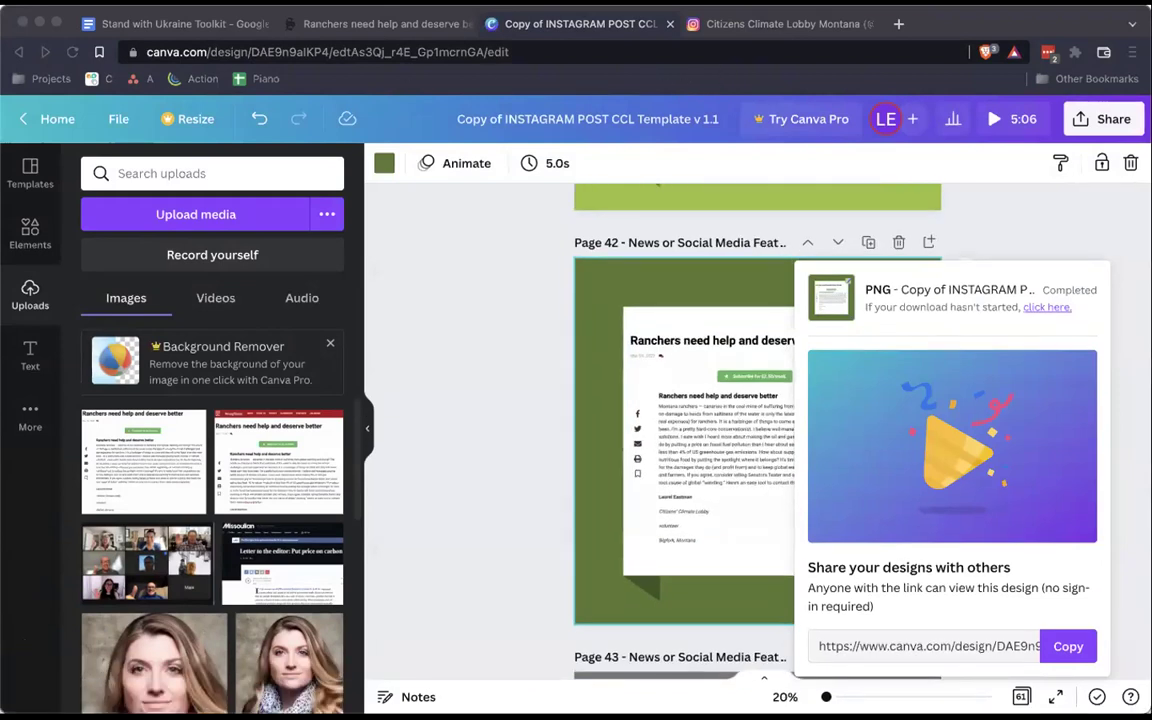
Open Gmail in a new browser tab and start a new message with the cursor in the body.
left_click(898, 28)
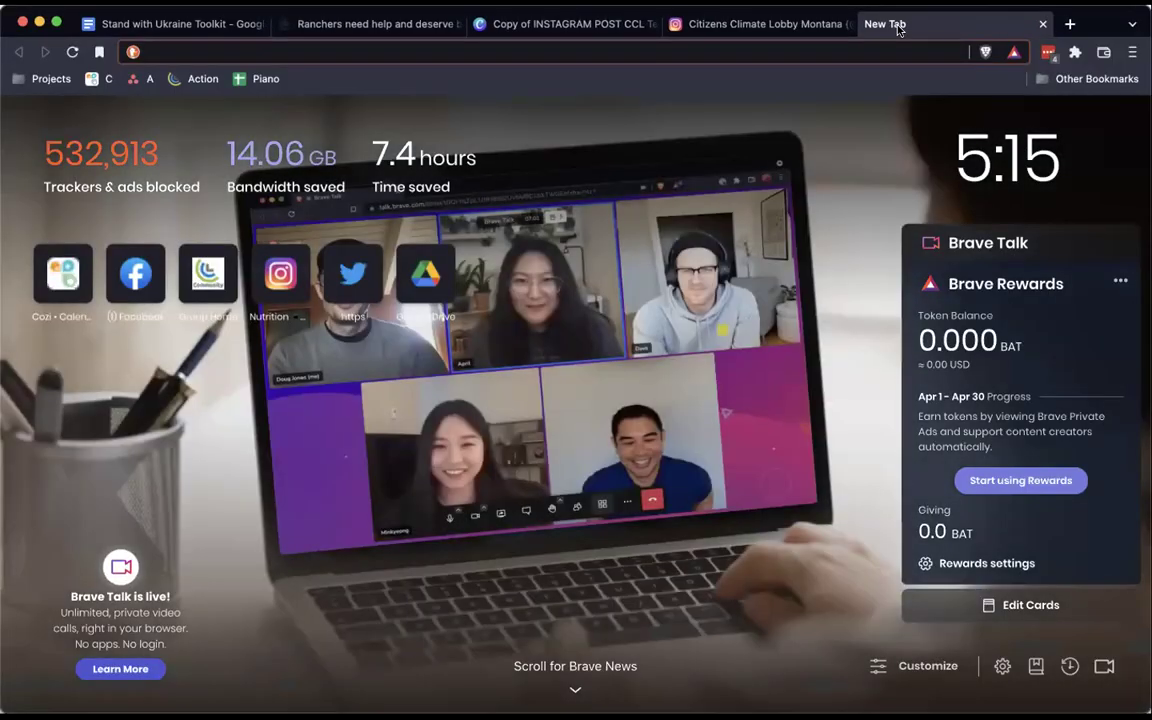
type("g")
key("Return")
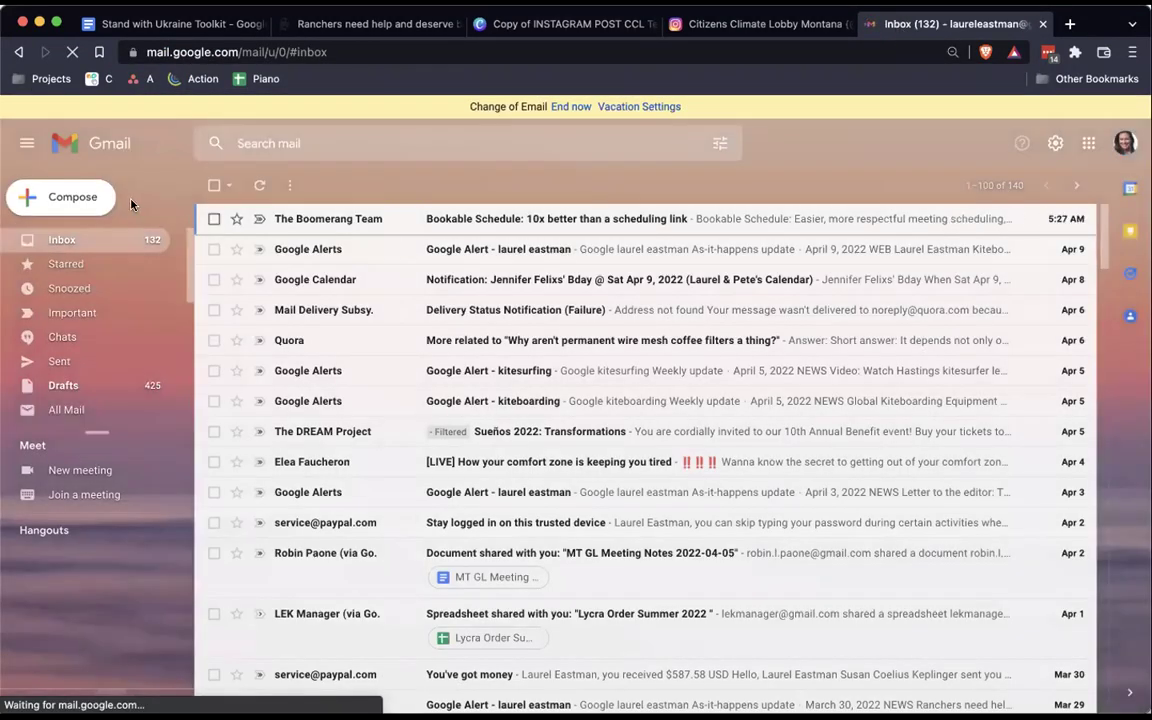
left_click(63, 192)
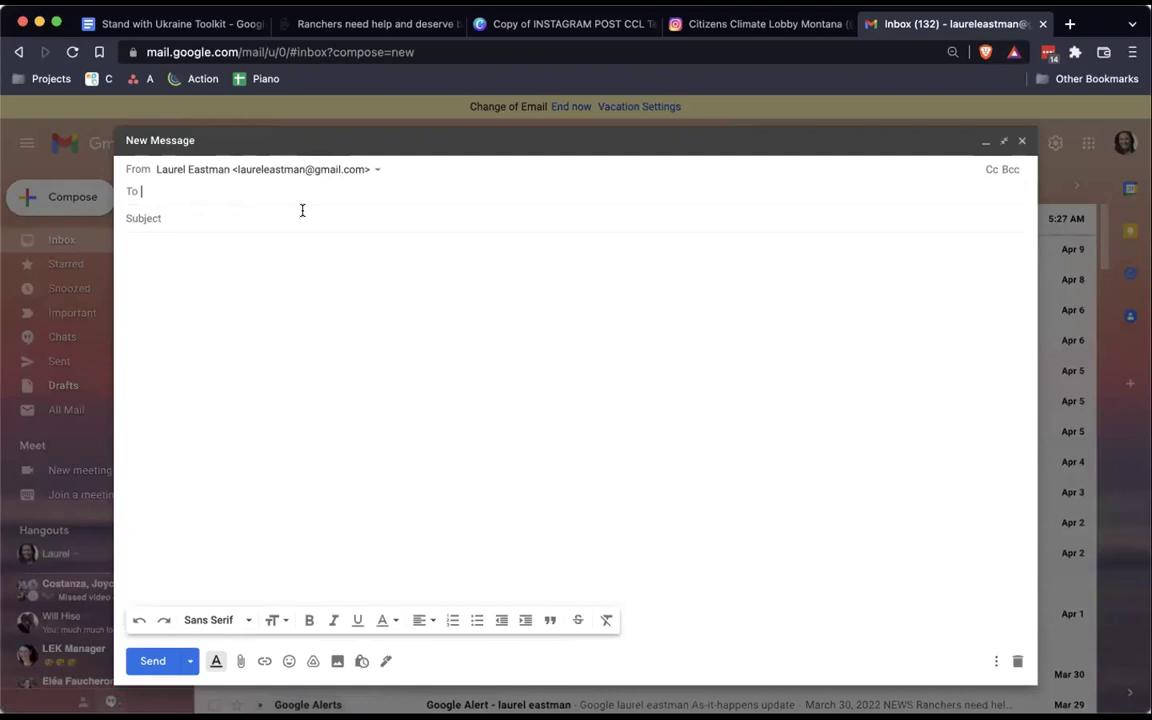
left_click(283, 275)
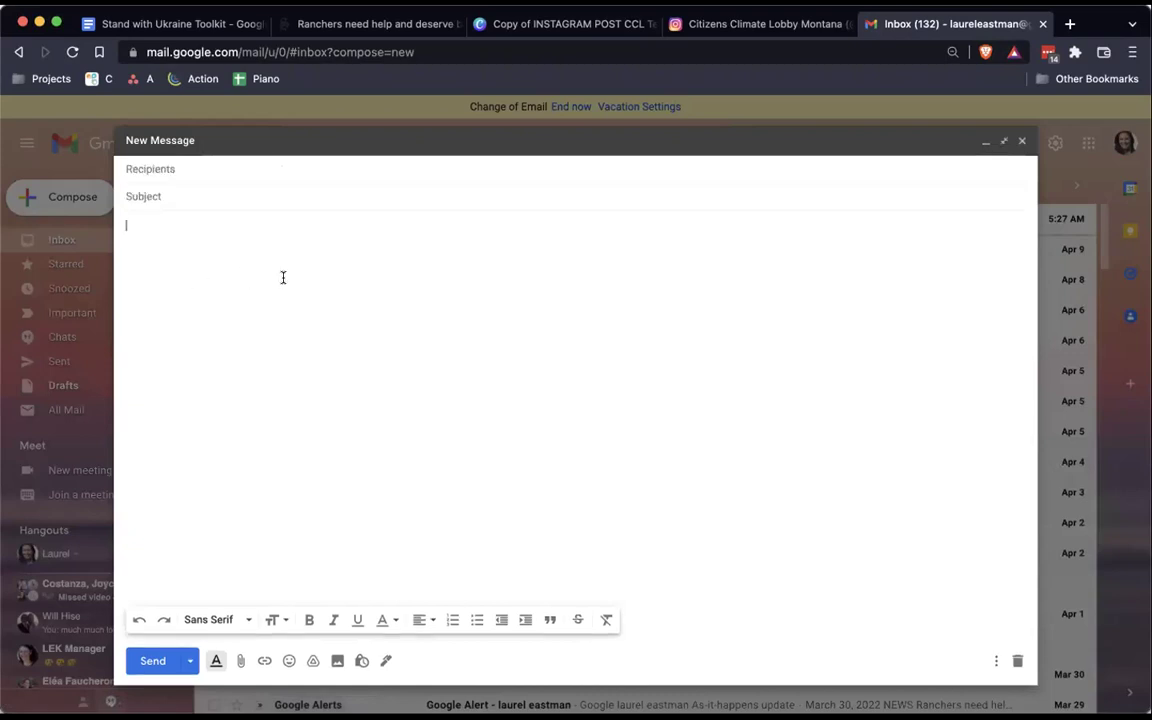
Attach the downloaded graphic and write "Letter of the week! Thank you to the Sidney Herald for publishing this letter to the editor by our volunteer!".
left_click(241, 664)
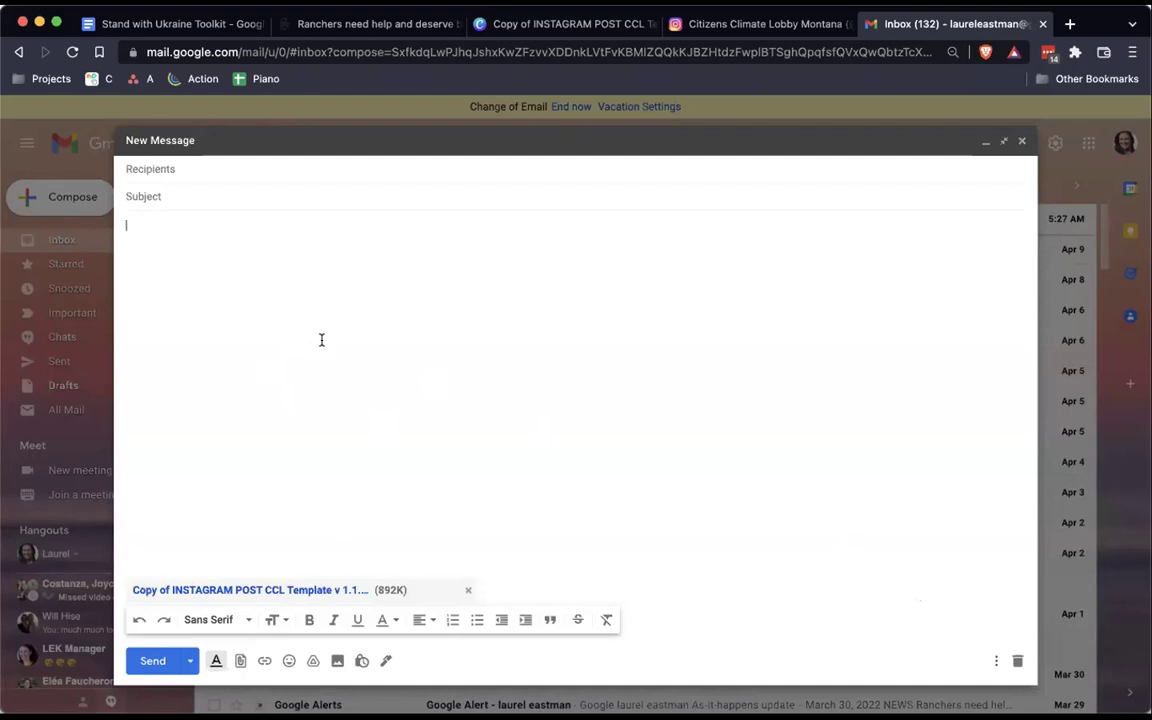
type("Letter of the week! Thank you ")
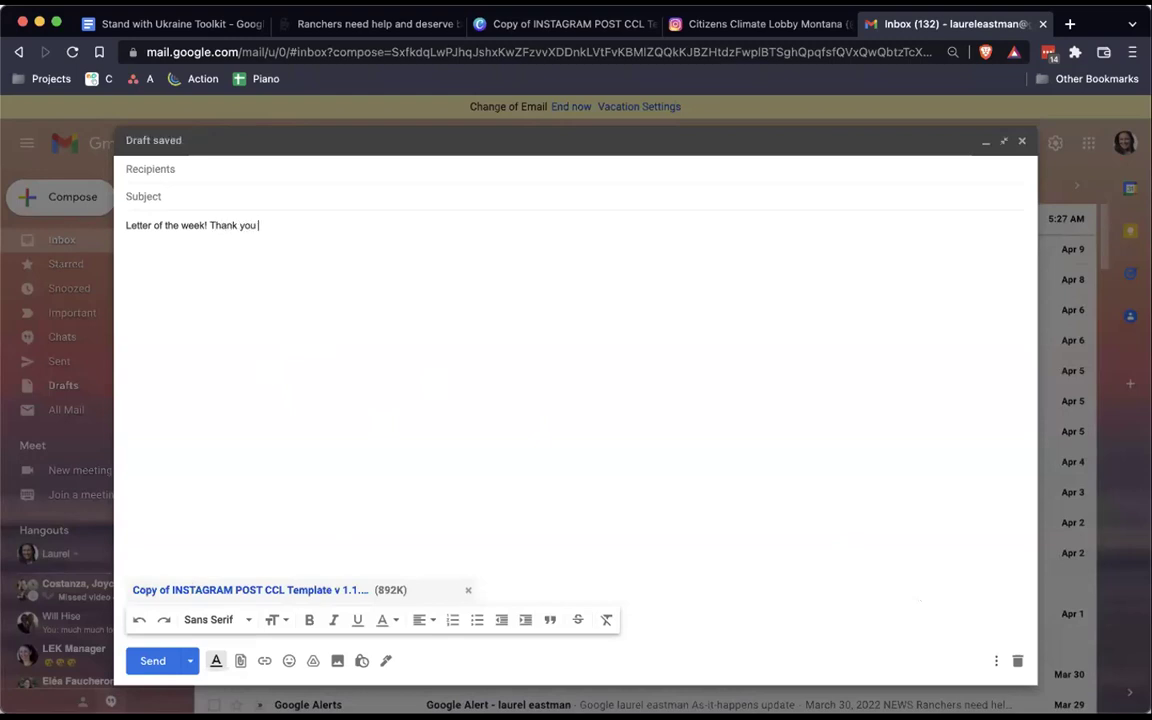
type("to the Sidney Heral")
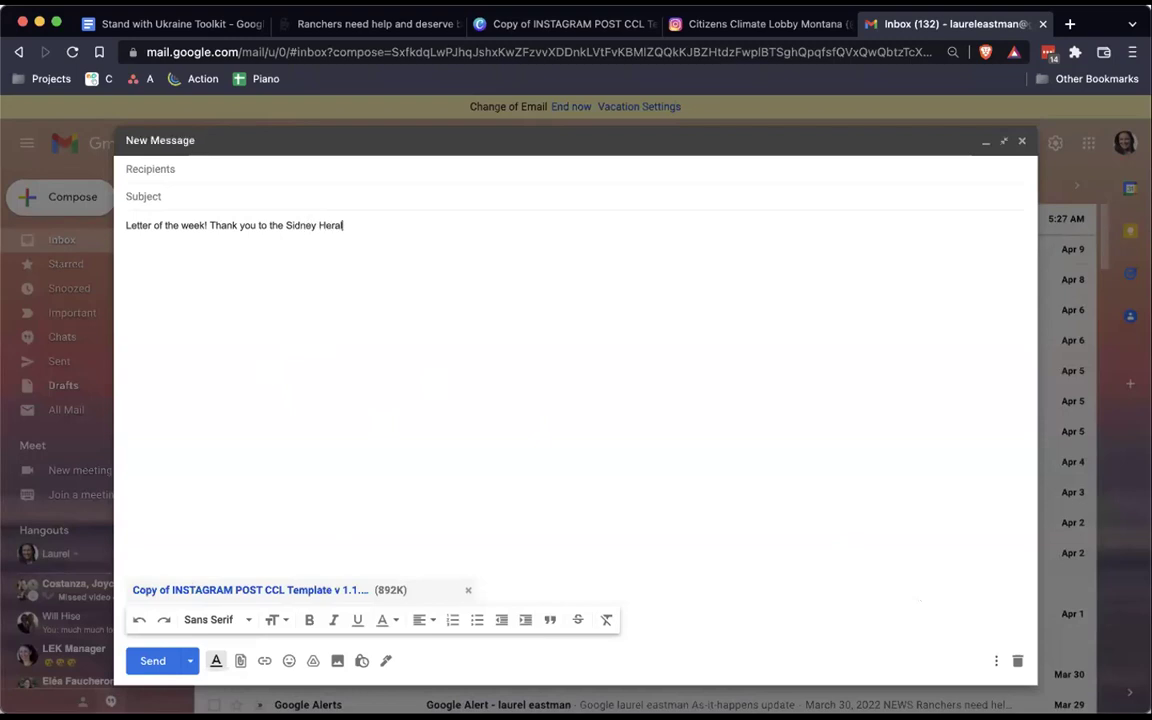
type("d for publishing this letter ")
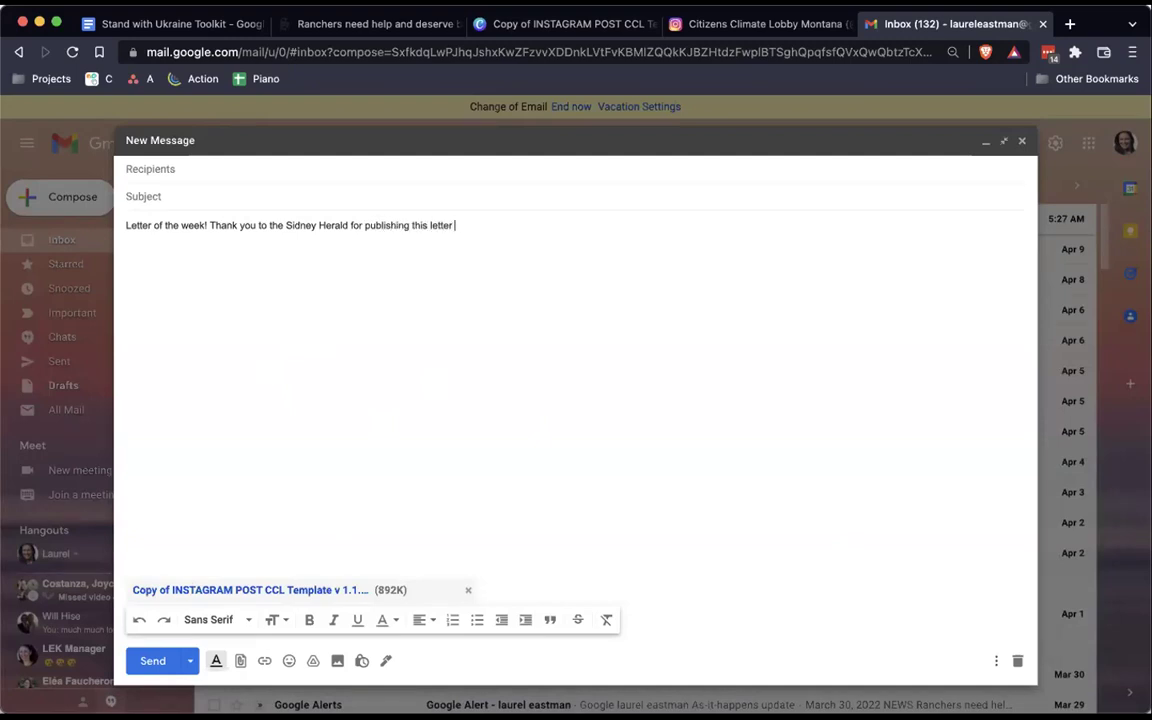
type("to the editor by our volunte")
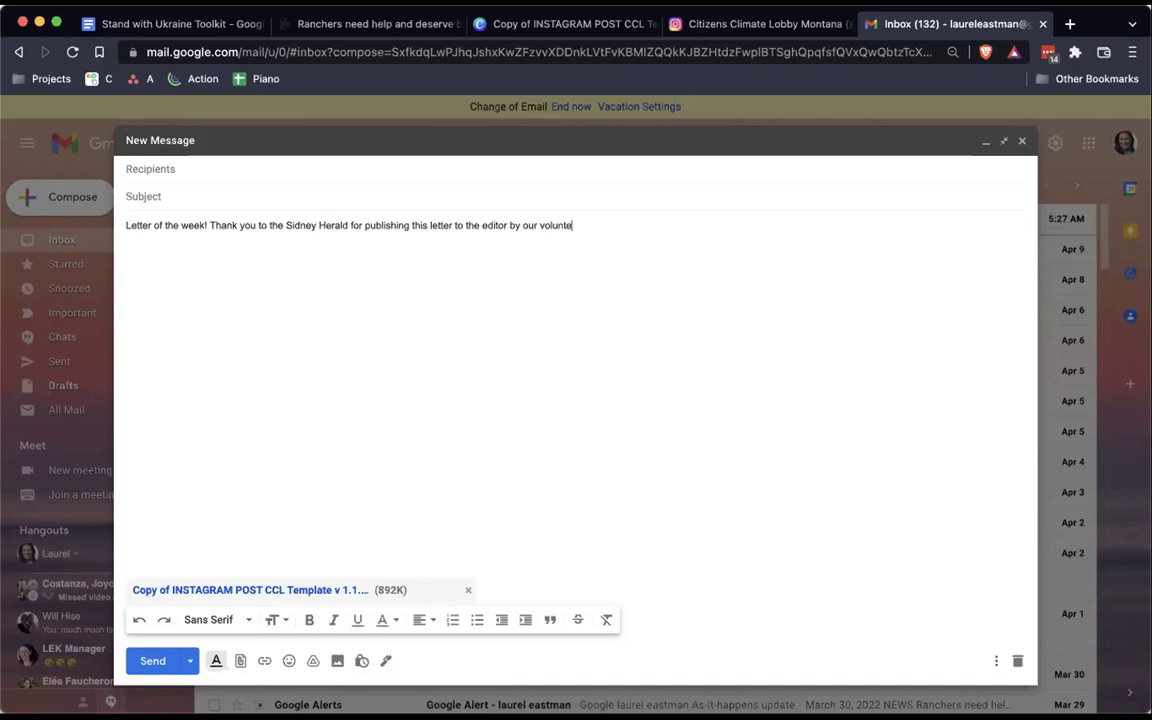
type("er!")
key("super+2")
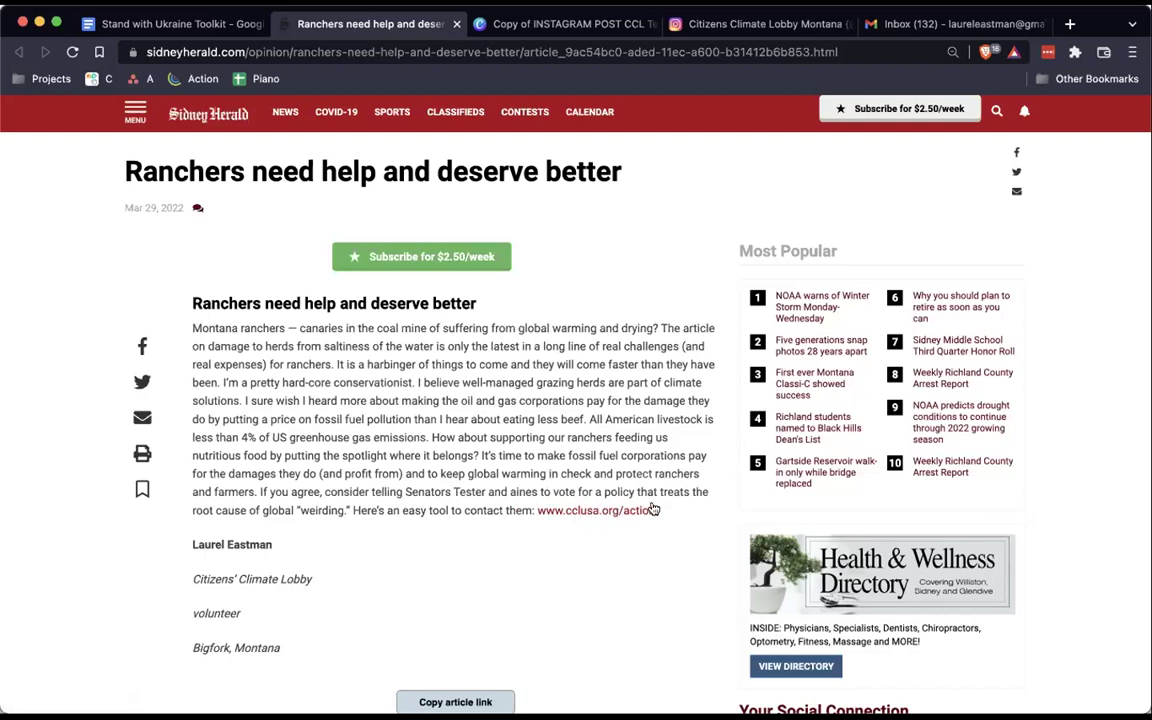
left_click_drag(666, 510, 537, 507)
left_click_drag(676, 509, 349, 512)
key("super+c")
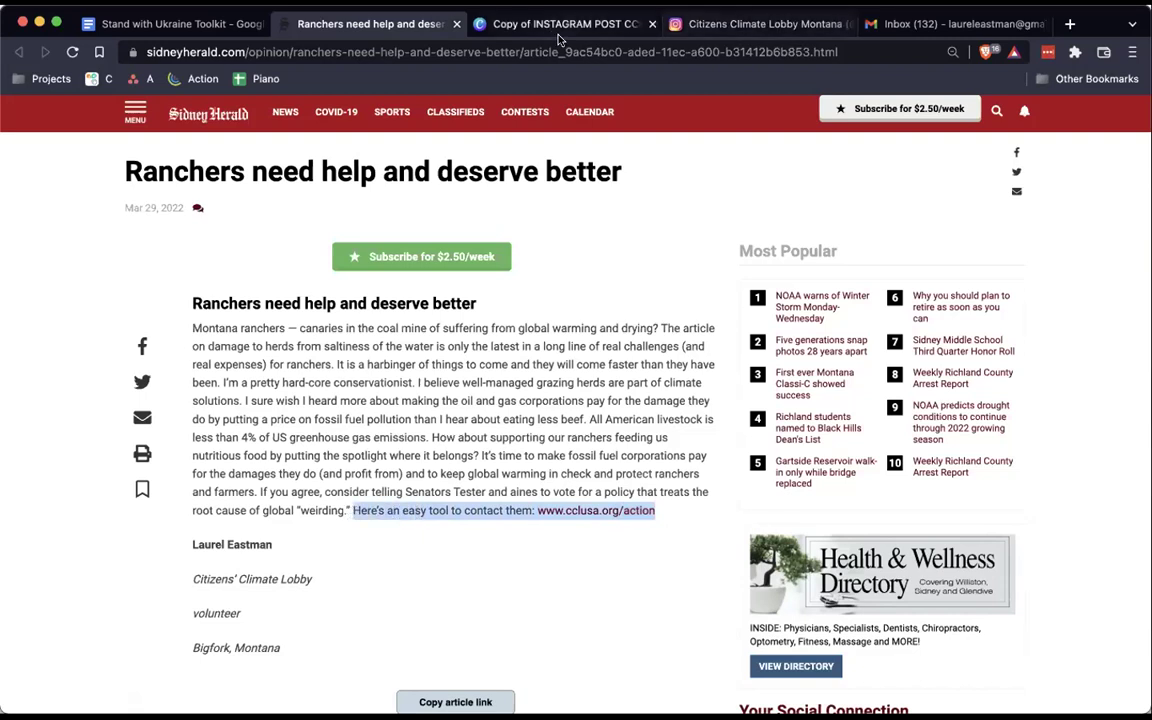
Continue the email body with "As mentioned in the letter your voice counts! You can" and paste the copied sentence after it.
left_click(945, 23)
type("As mentioned in the letter your voice counts! ")
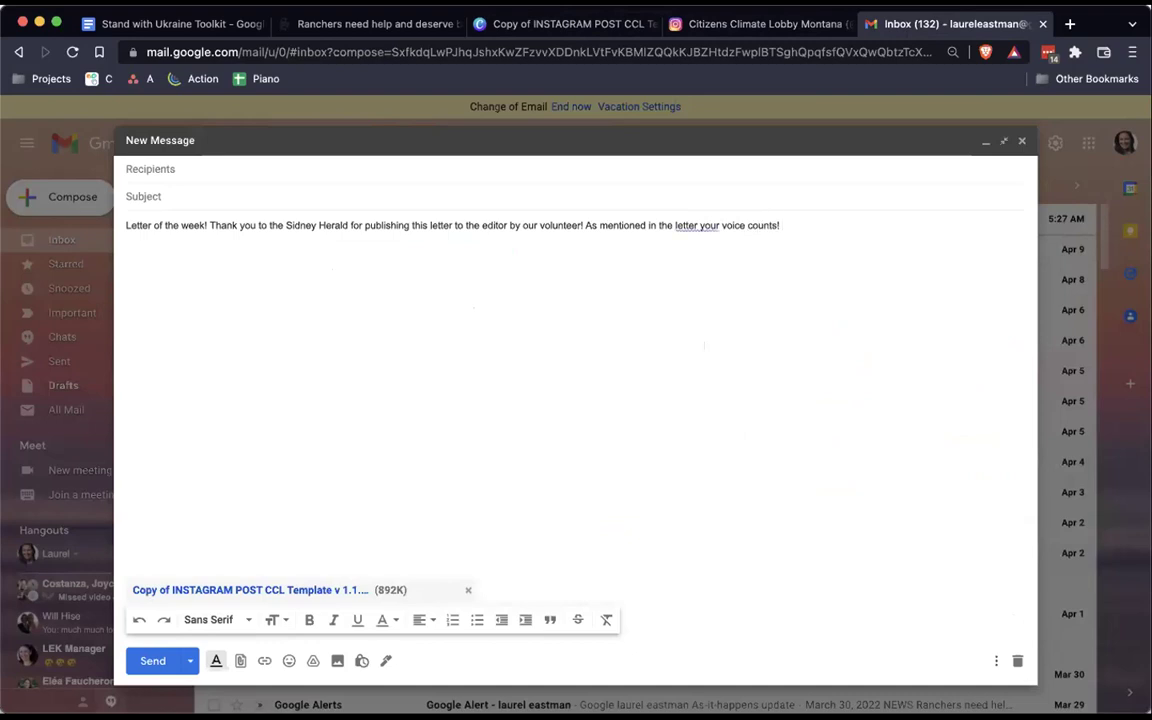
type("You can")
key("super+v")
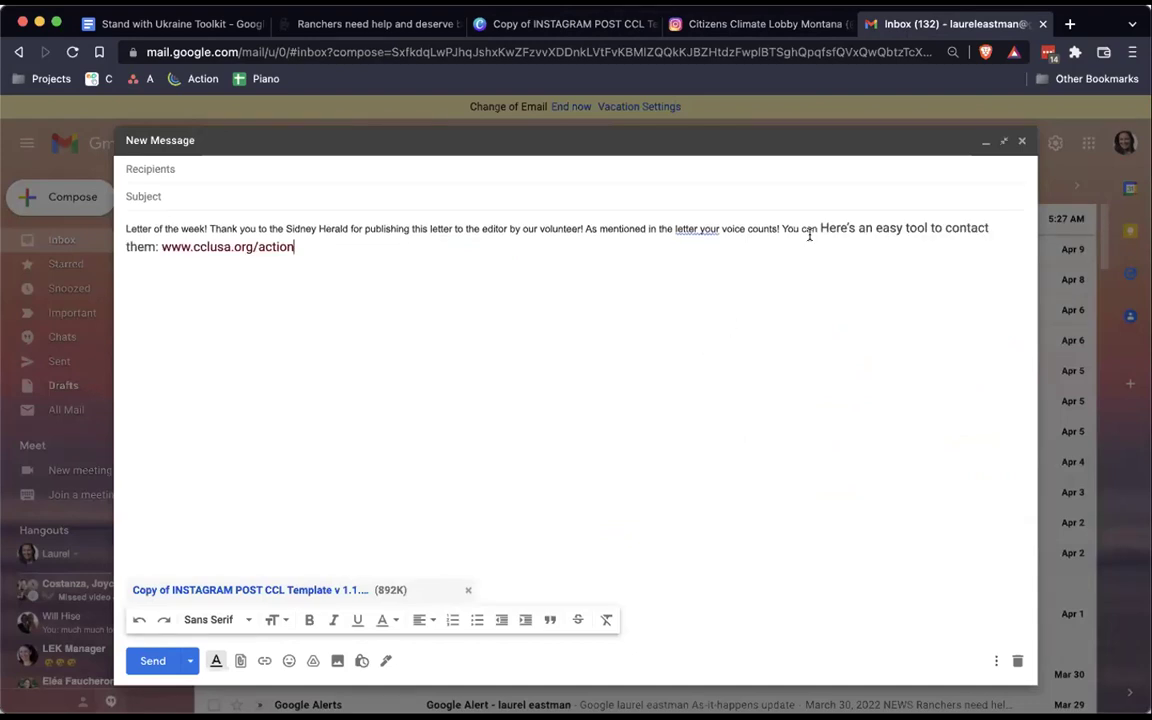
Replace "Here's an" at the start of the pasted sentence with "use this".
left_click_drag(875, 229, 820, 229)
key("BackSpace")
type("use this")
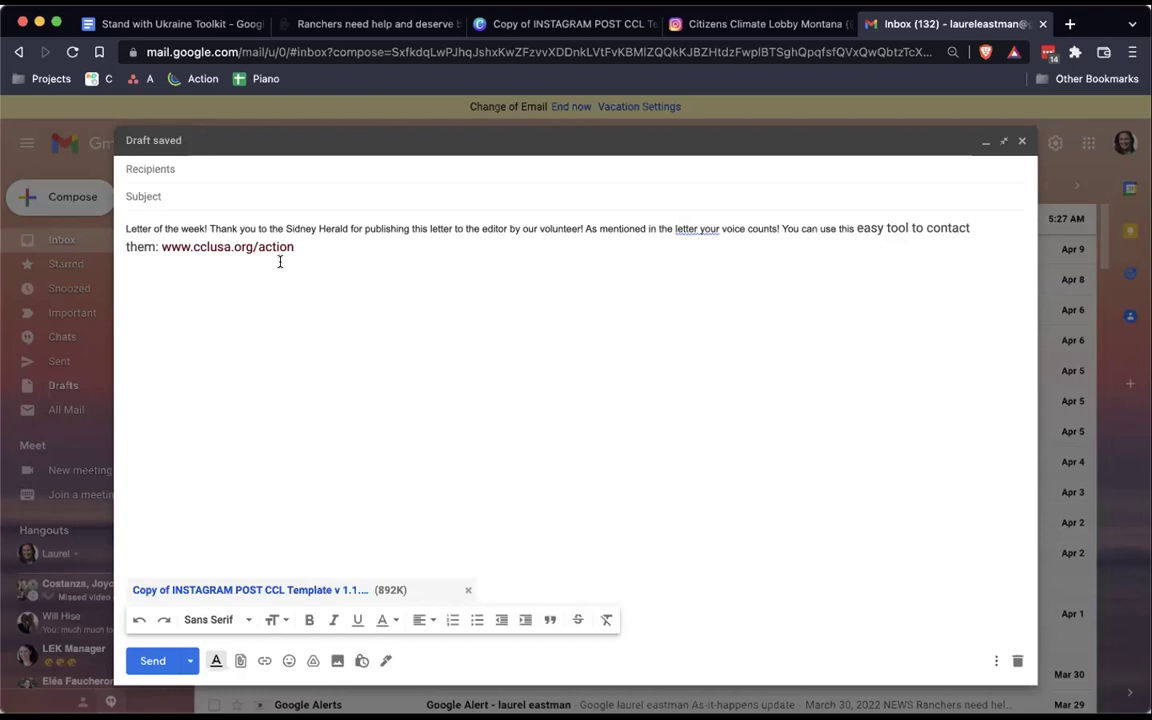
Replace "them" before the colon and web address with "Senators Tester and Daines".
left_click(150, 251)
key("BackSpace")
key("BackSpace")
key("BackSpace")
key("BackSpace")
key("Delete")
type(":")
type("Sent")
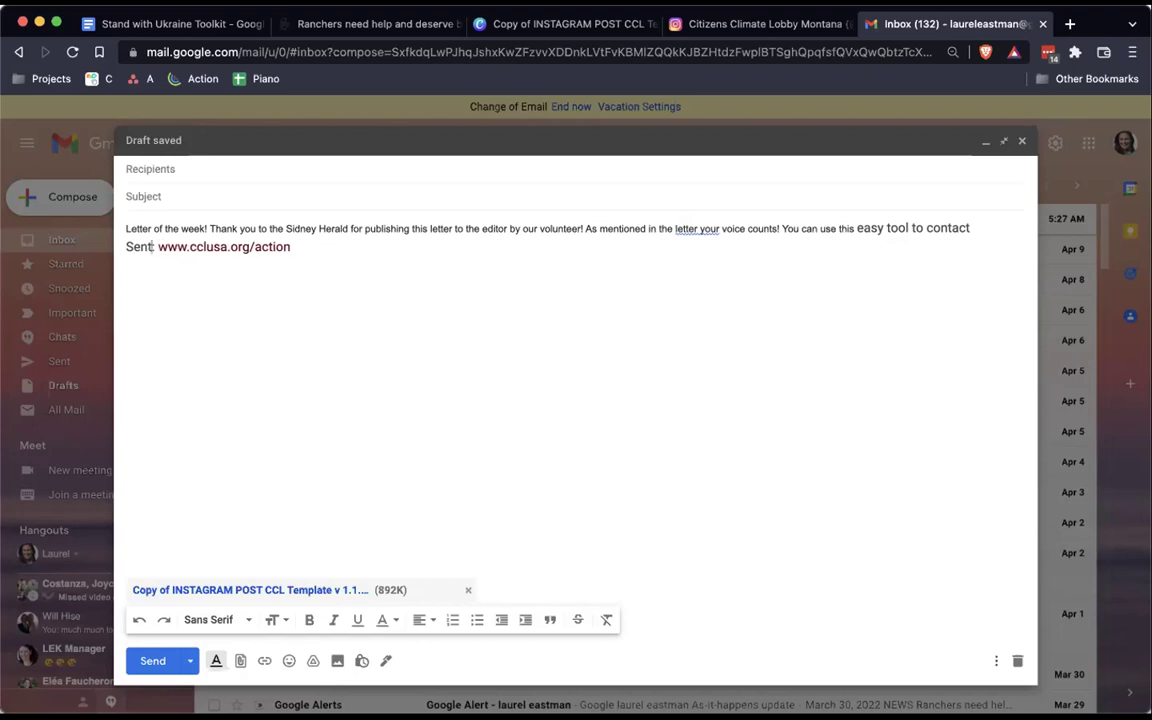
key("BackSpace")
type("ators ")
type("Tester and D")
type("anies")
key("BackSpace")
key("BackSpace")
key("BackSpace")
type("ne")
key("BackSpace")
key("BackSpace")
key("BackSpace")
type("ines")
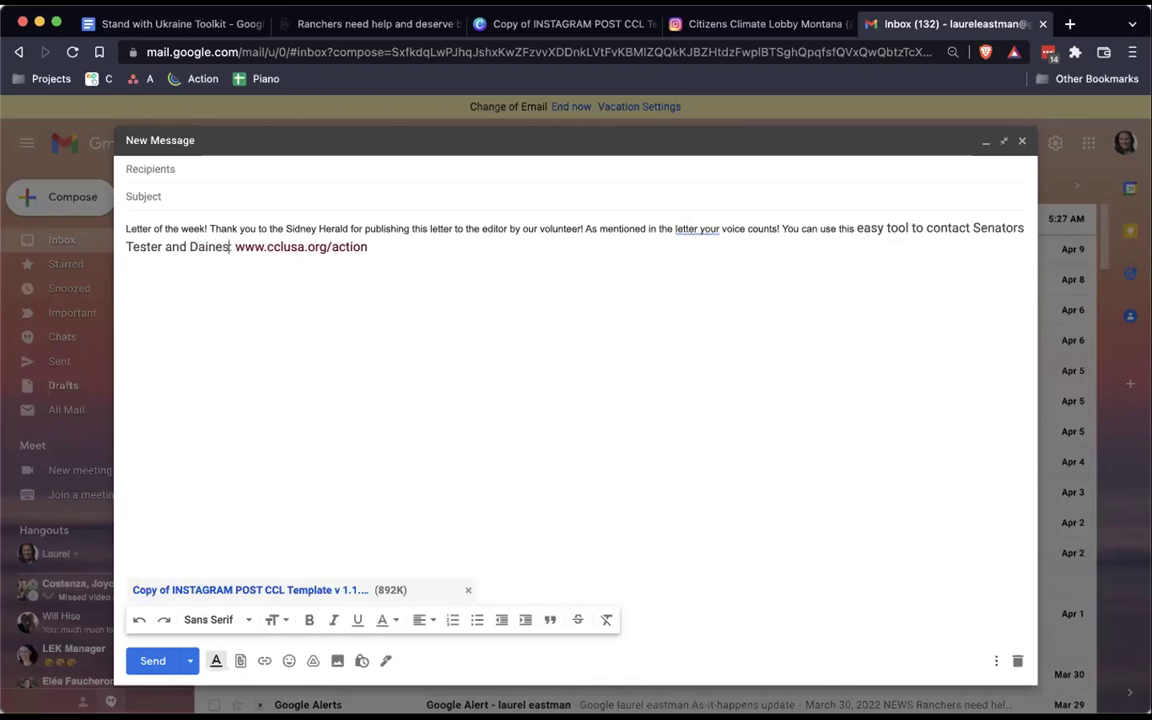
Apply the suggested grammar correction "letter, your" to the flagged words in the email body.
left_click(429, 243)
left_click(700, 230)
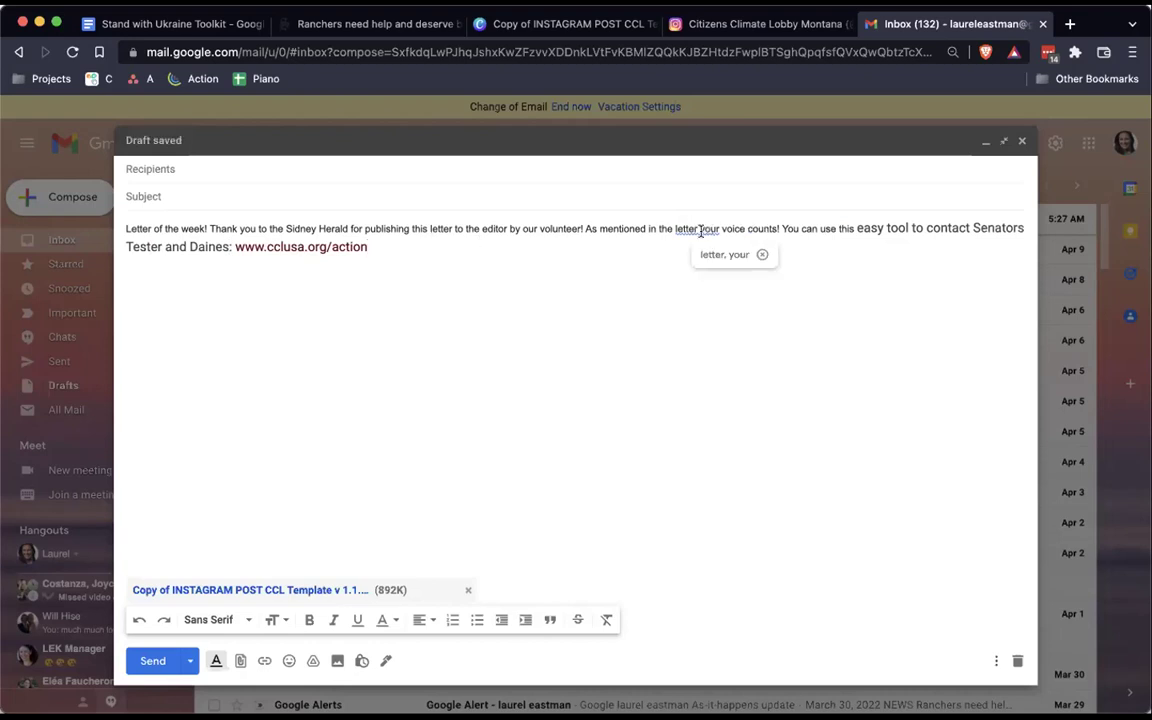
left_click(721, 250)
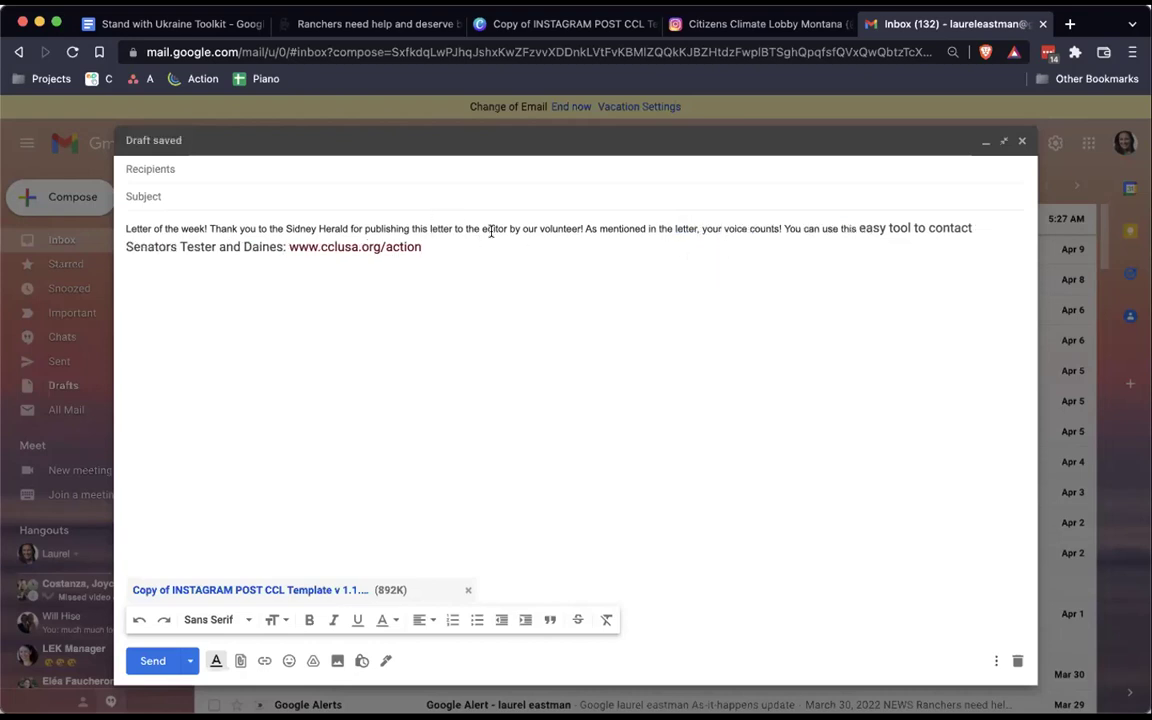
Add the recipient's e-mail address from the contact suggestions and enter the subject "Please post to IG/FB".
left_click(174, 171)
type("laurel")
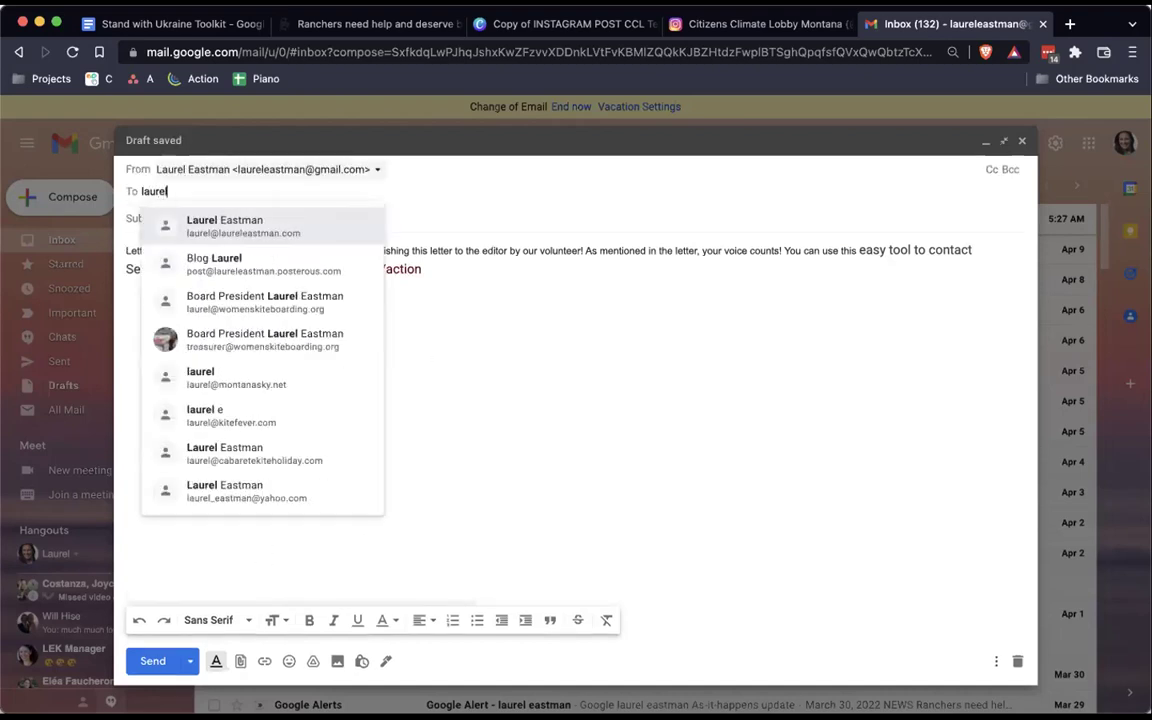
left_click(241, 222)
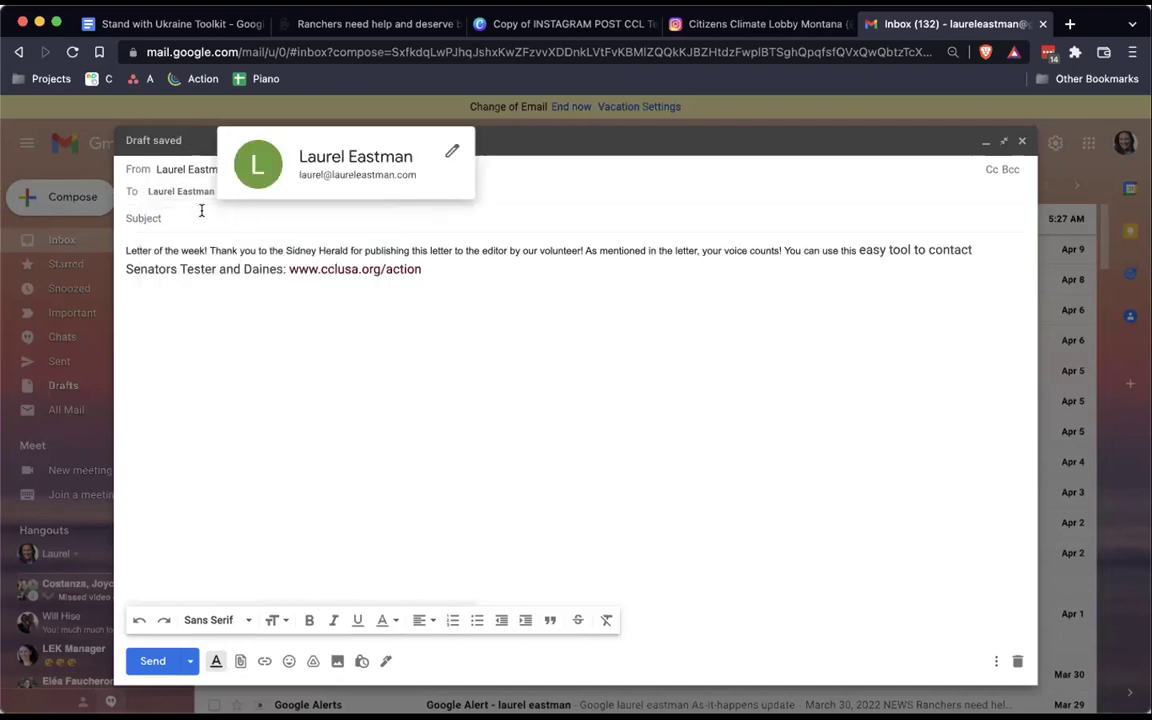
left_click(203, 215)
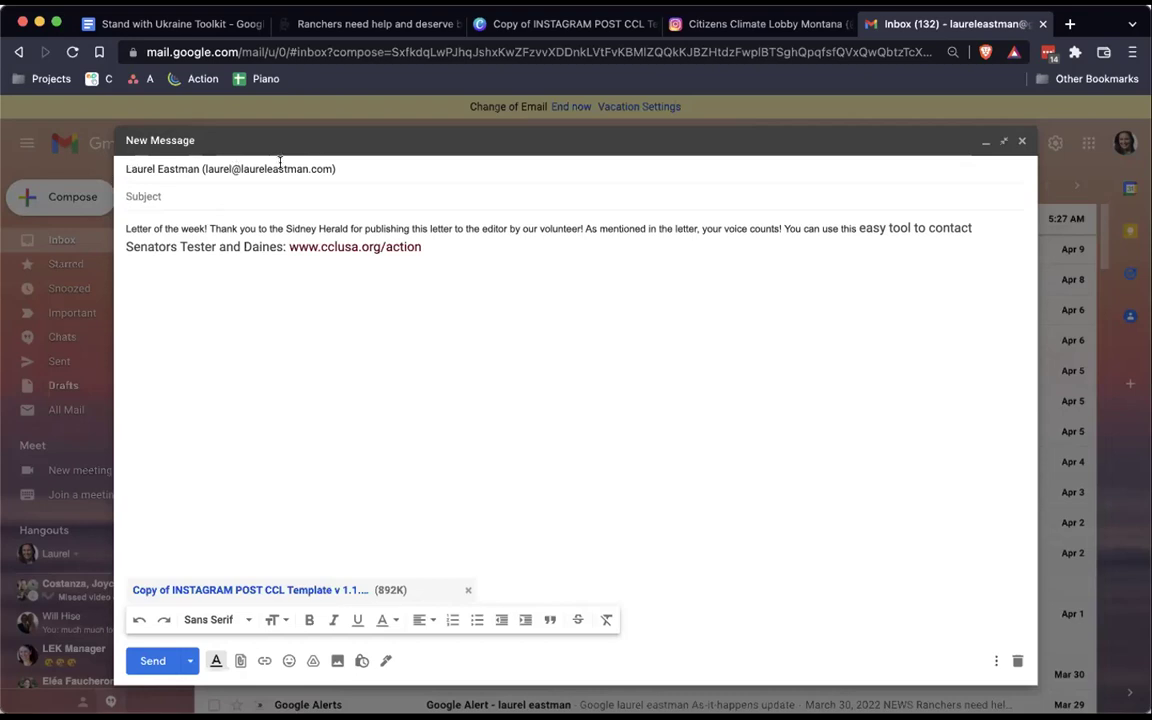
type("Please post to IG/FB")
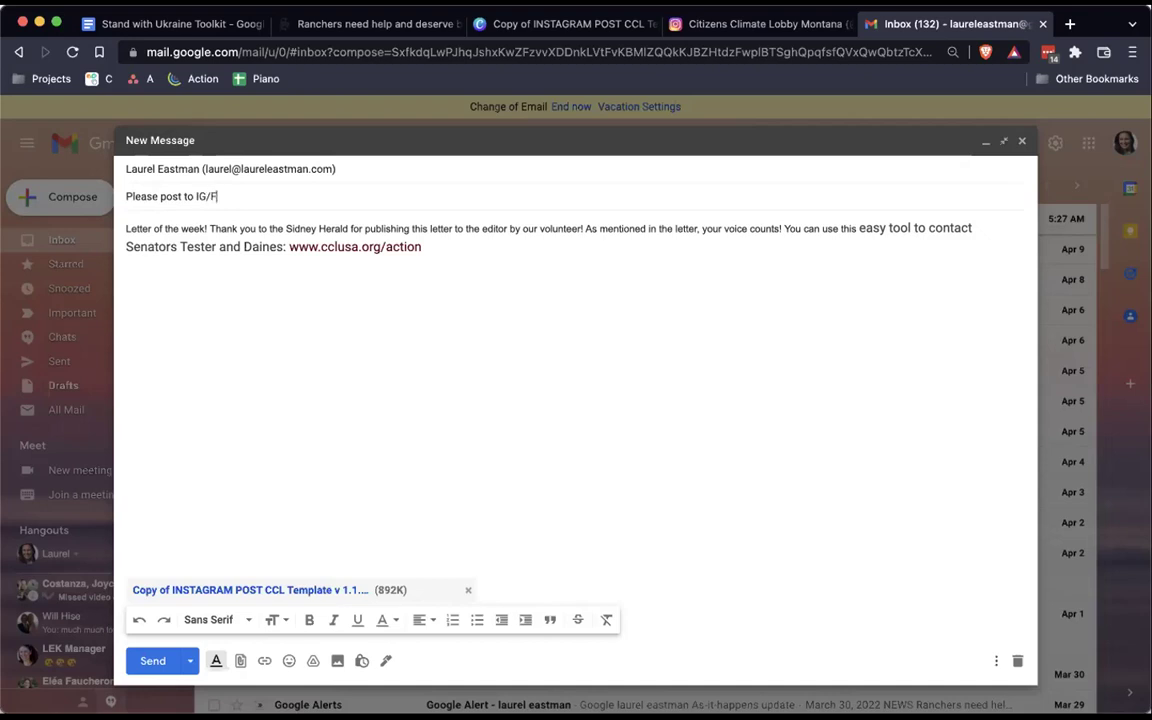